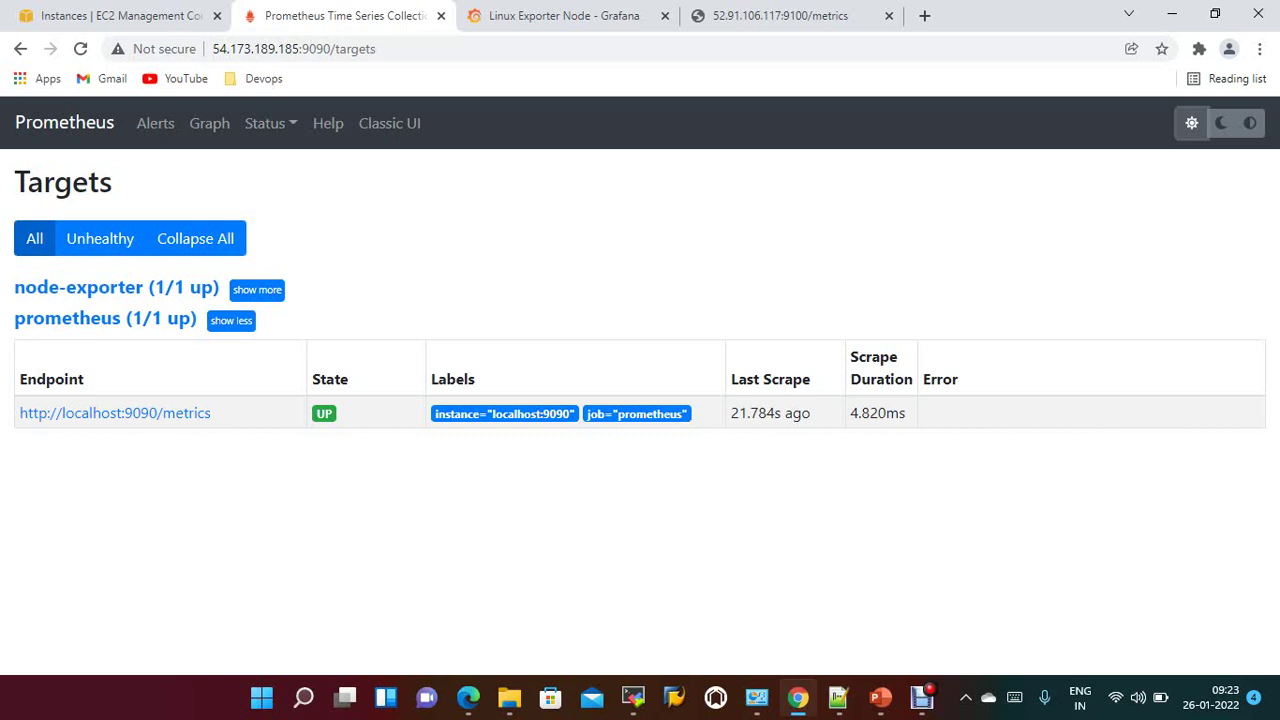
- Run docker ps in the MobaXterm terminal to list the grafana and myprom containers
{"action": "left_click", "coordinate": [633, 697]}
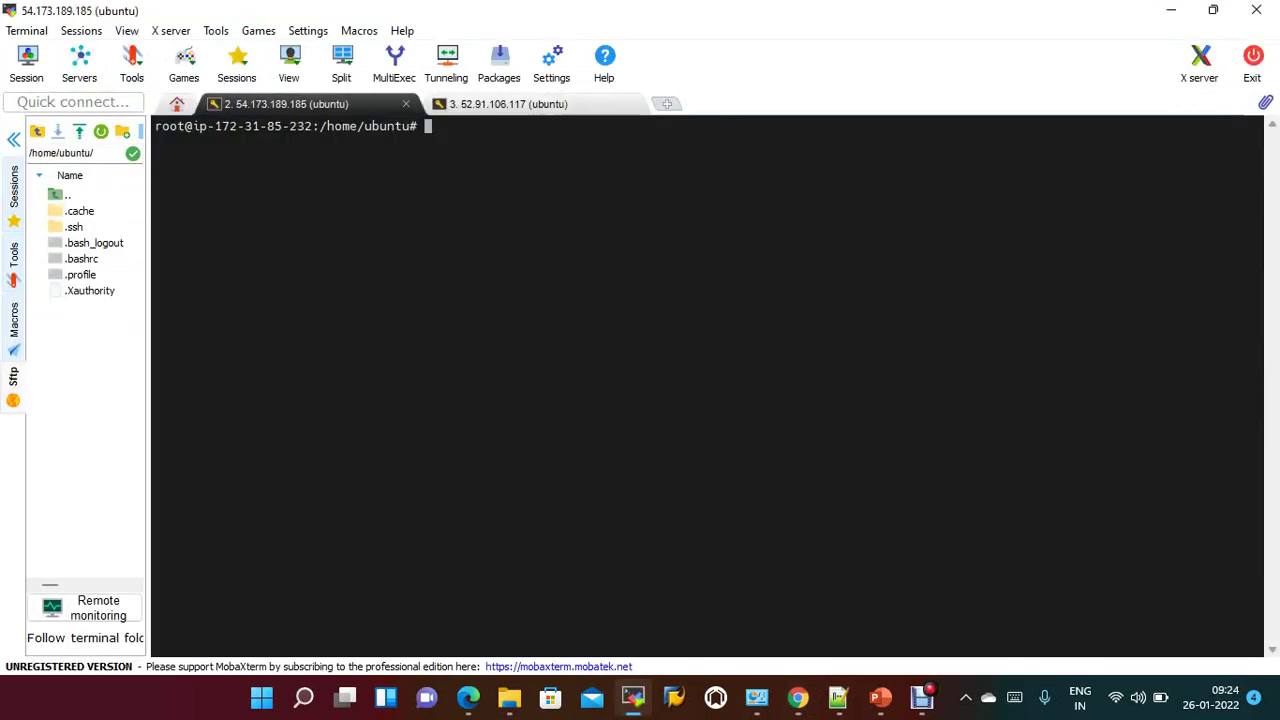
{"action": "type", "text": "dock"}
{"action": "type", "text": "er ps"}
{"action": "key", "text": "Return"}
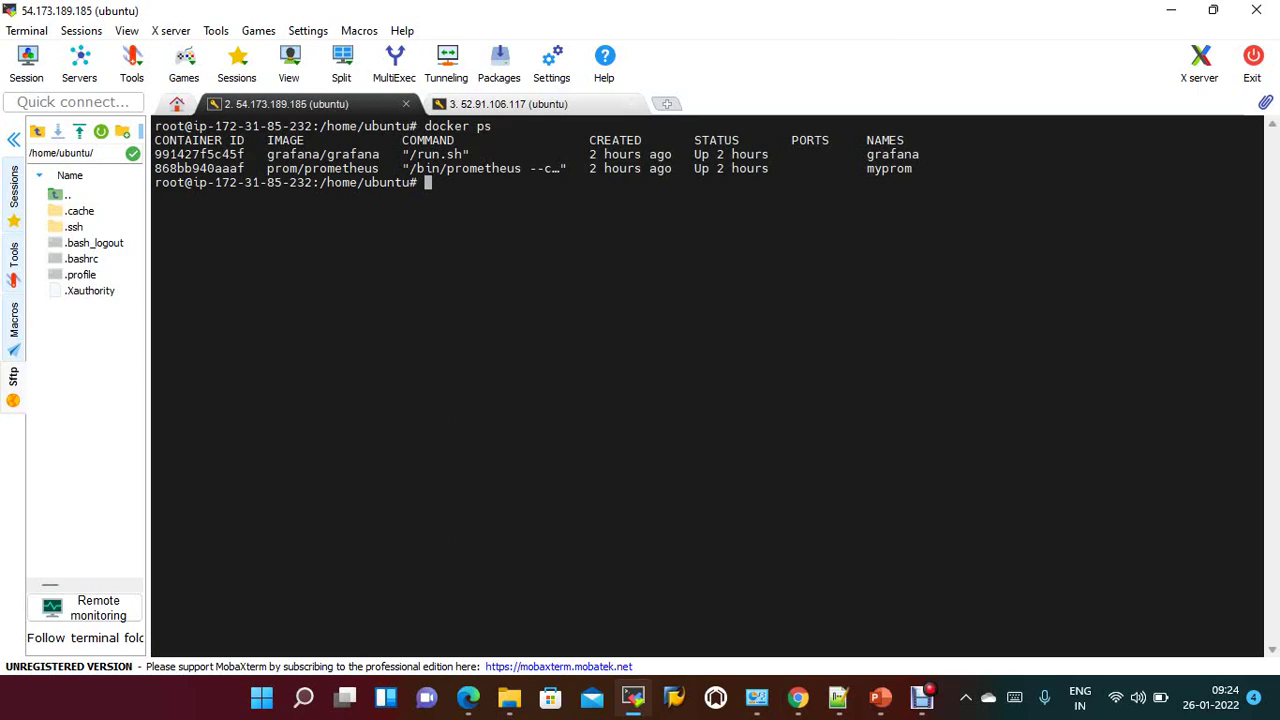
- In the Notepad++ notes, select the cAdvisor docker run command line that publishes port 8080
{"action": "left_click", "coordinate": [838, 697]}
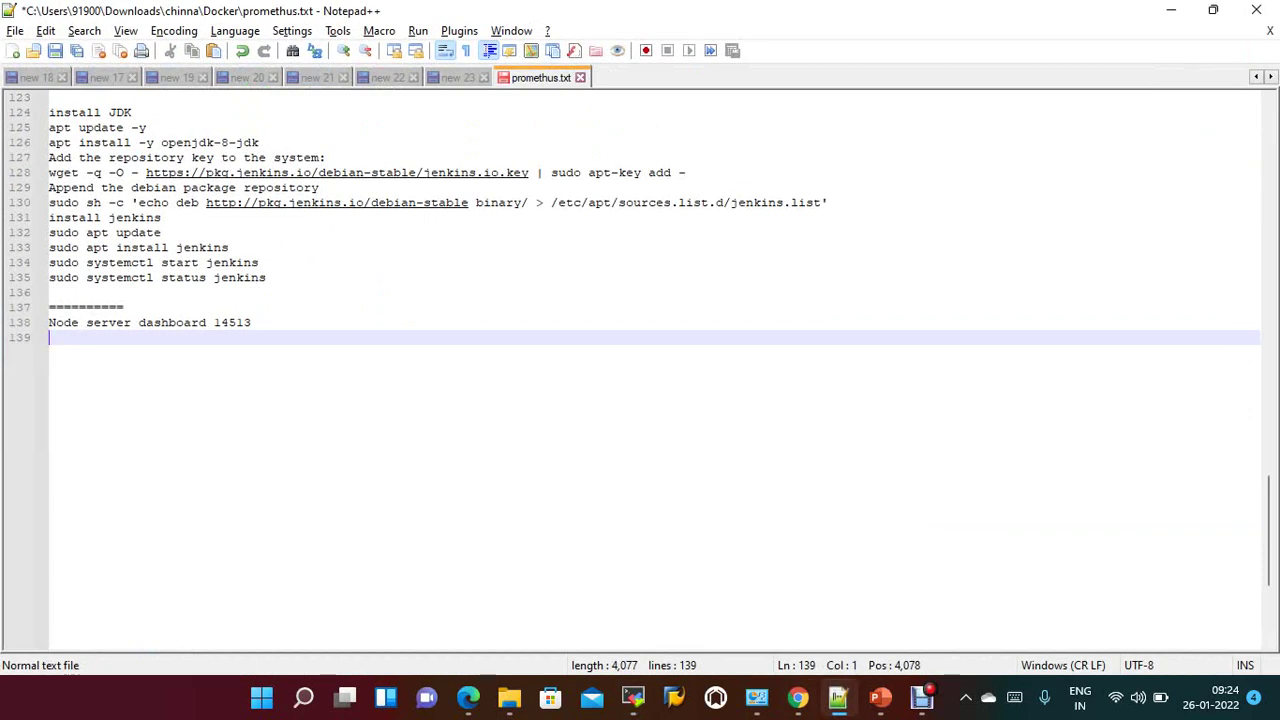
{"action": "scroll", "coordinate": [640, 370], "scroll_direction": "up", "scroll_amount": 5}
{"action": "scroll", "coordinate": [640, 370], "scroll_direction": "up", "scroll_amount": 12}
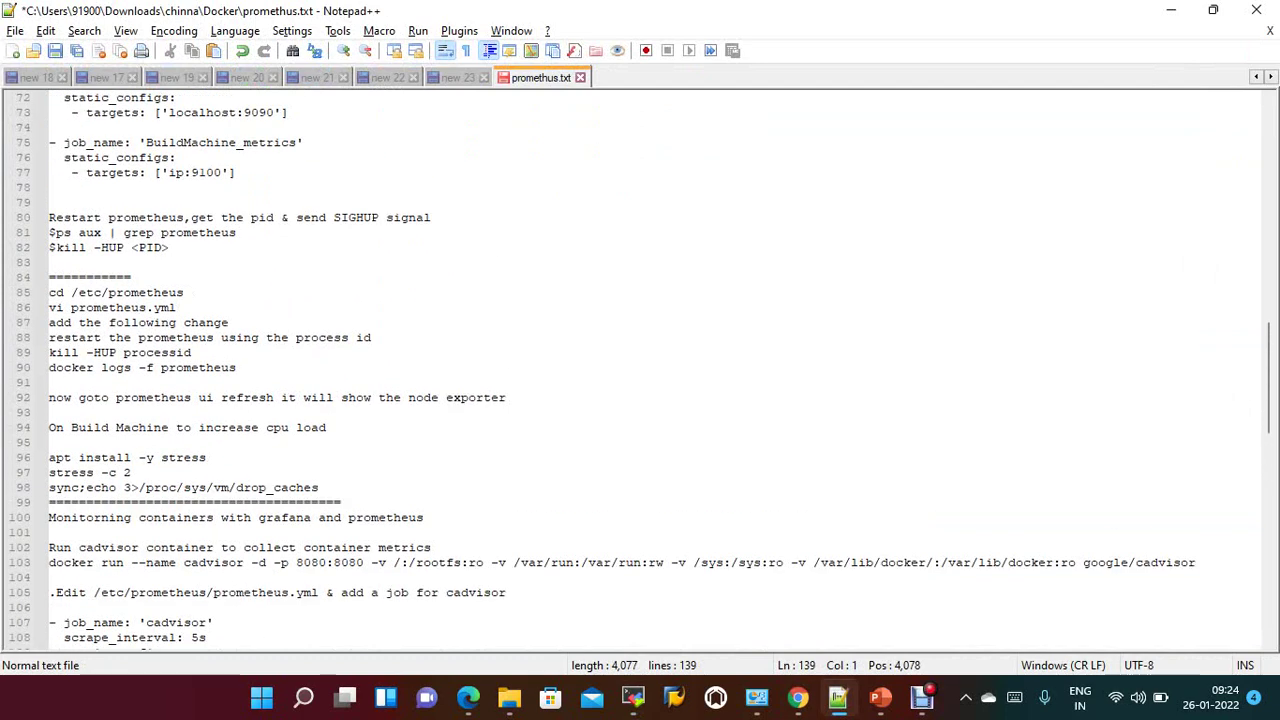
{"action": "scroll", "coordinate": [640, 370], "scroll_direction": "down", "scroll_amount": 1}
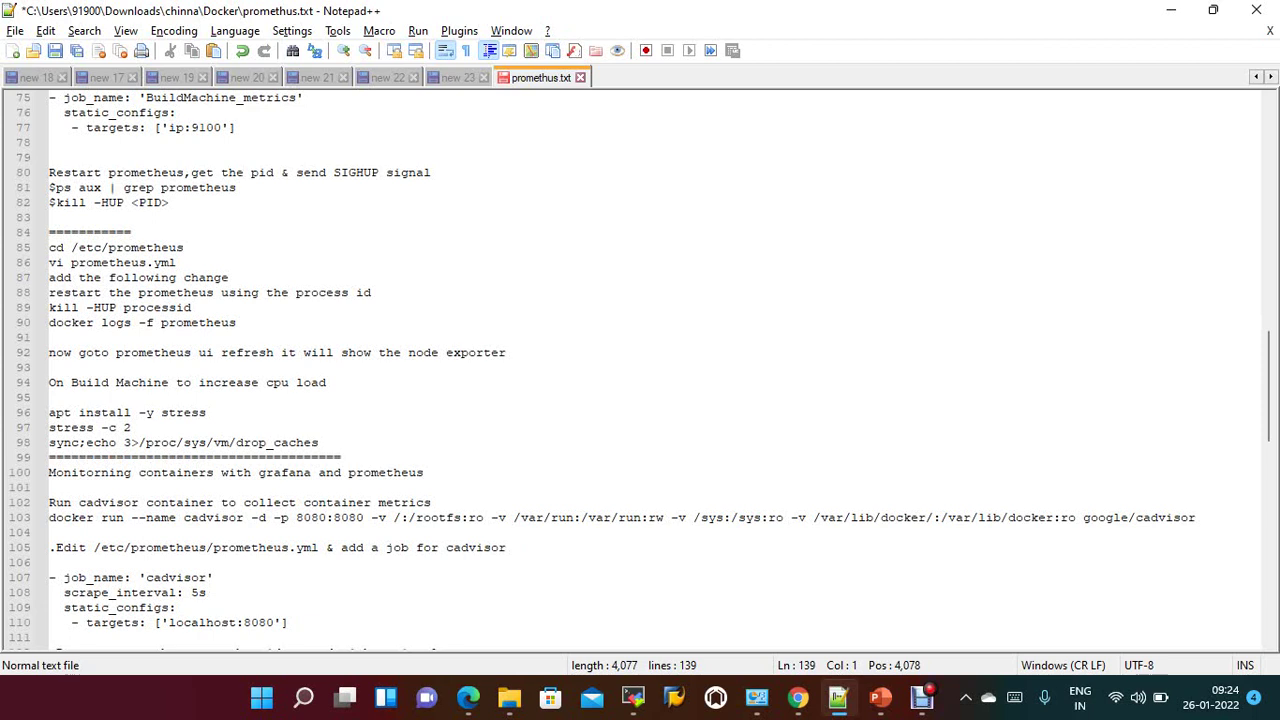
{"action": "left_click_drag", "start_coordinate": [94, 517], "coordinate": [124, 517]}
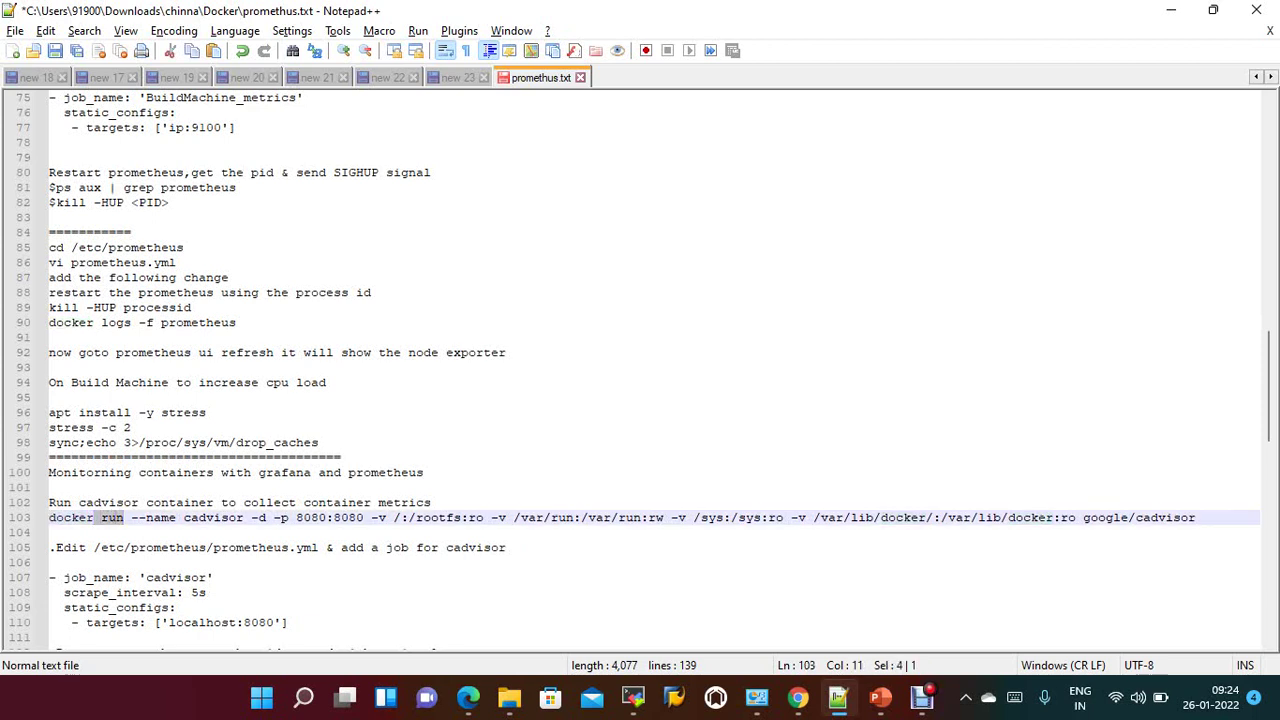
{"action": "key", "text": "Down"}
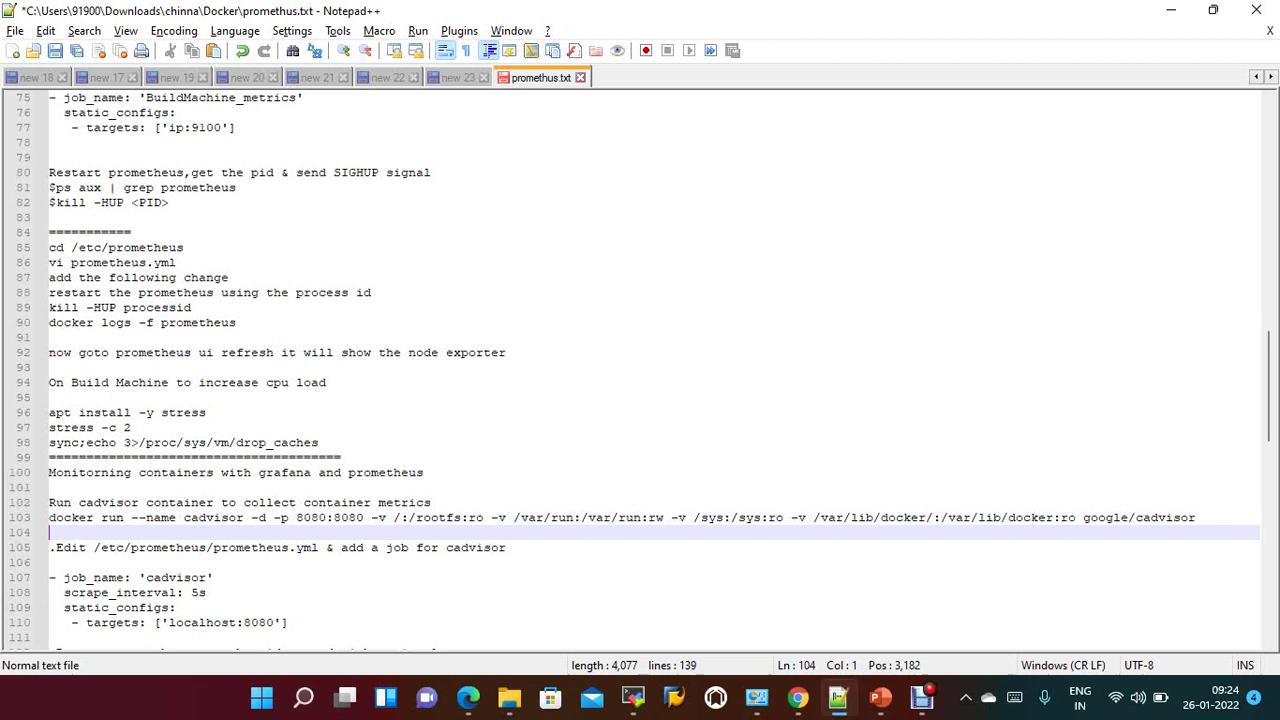
{"action": "left_click", "coordinate": [220, 517]}
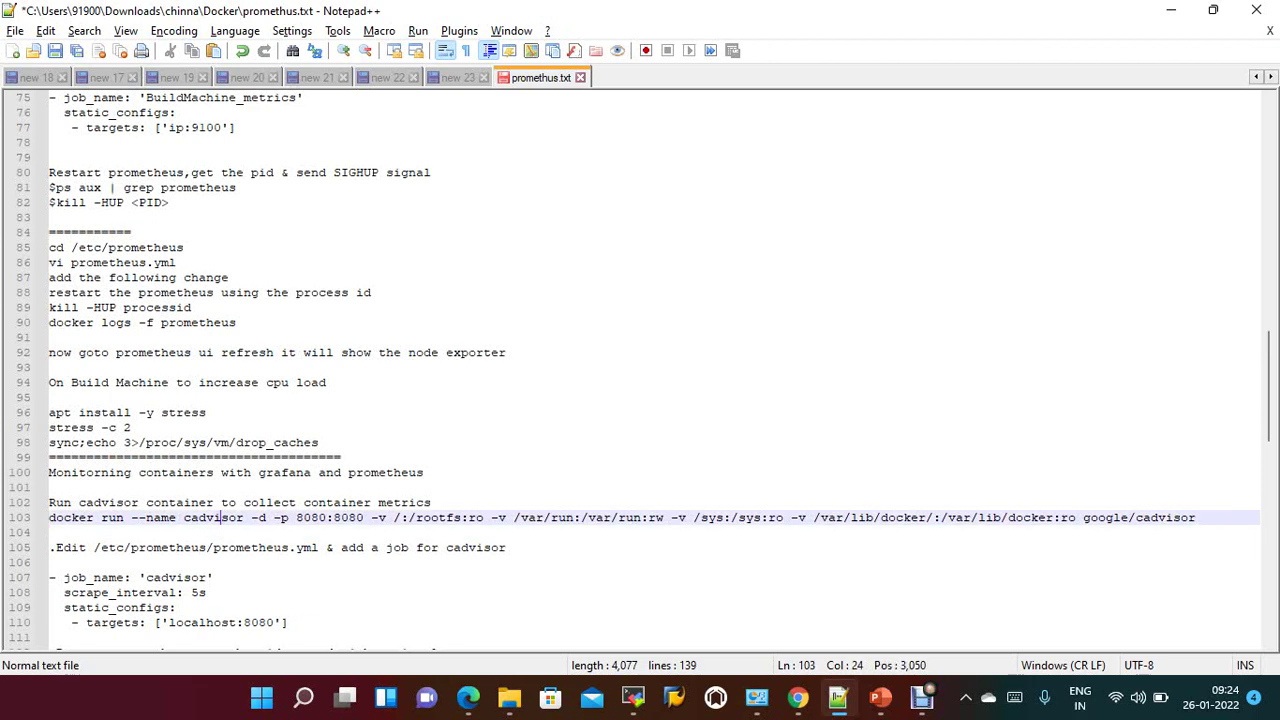
{"action": "key", "text": "Right"}
{"action": "key", "text": "Right"}
{"action": "key", "text": "Right"}
{"action": "left_click", "coordinate": [1113, 517]}
{"action": "left_click_drag", "start_coordinate": [1198, 517], "coordinate": [196, 532]}
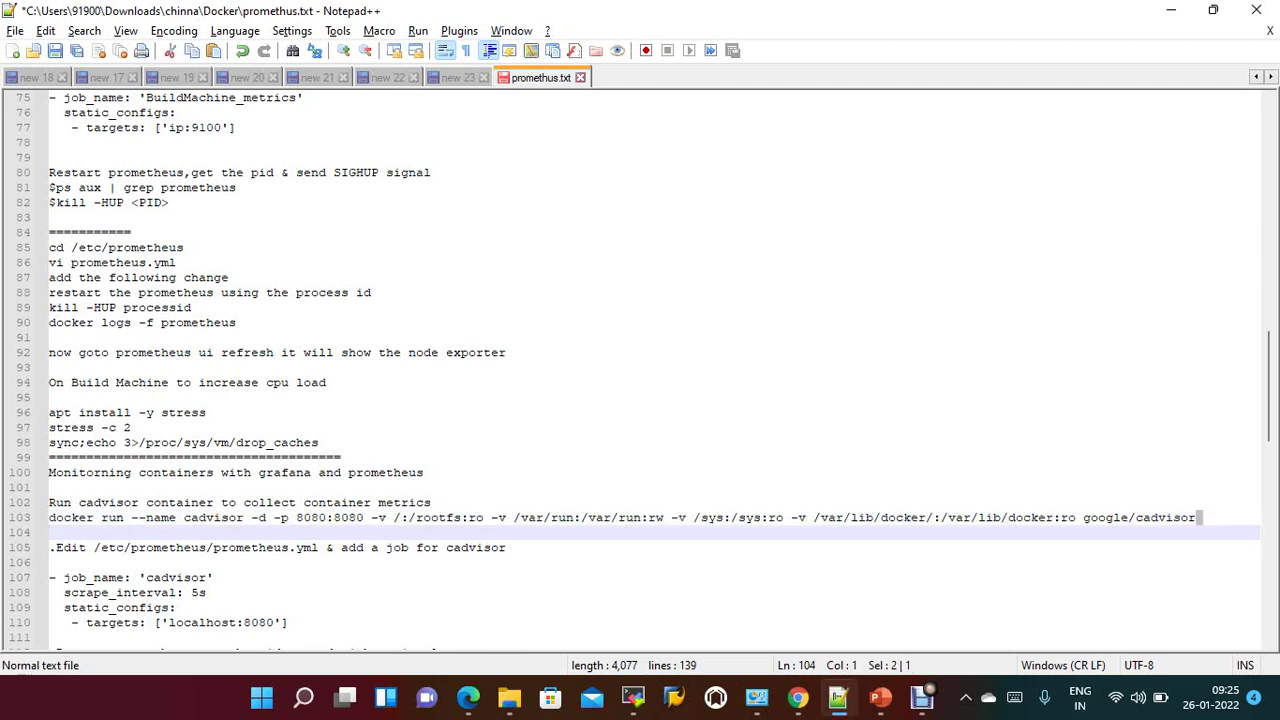
{"action": "key", "text": "shift+Up"}
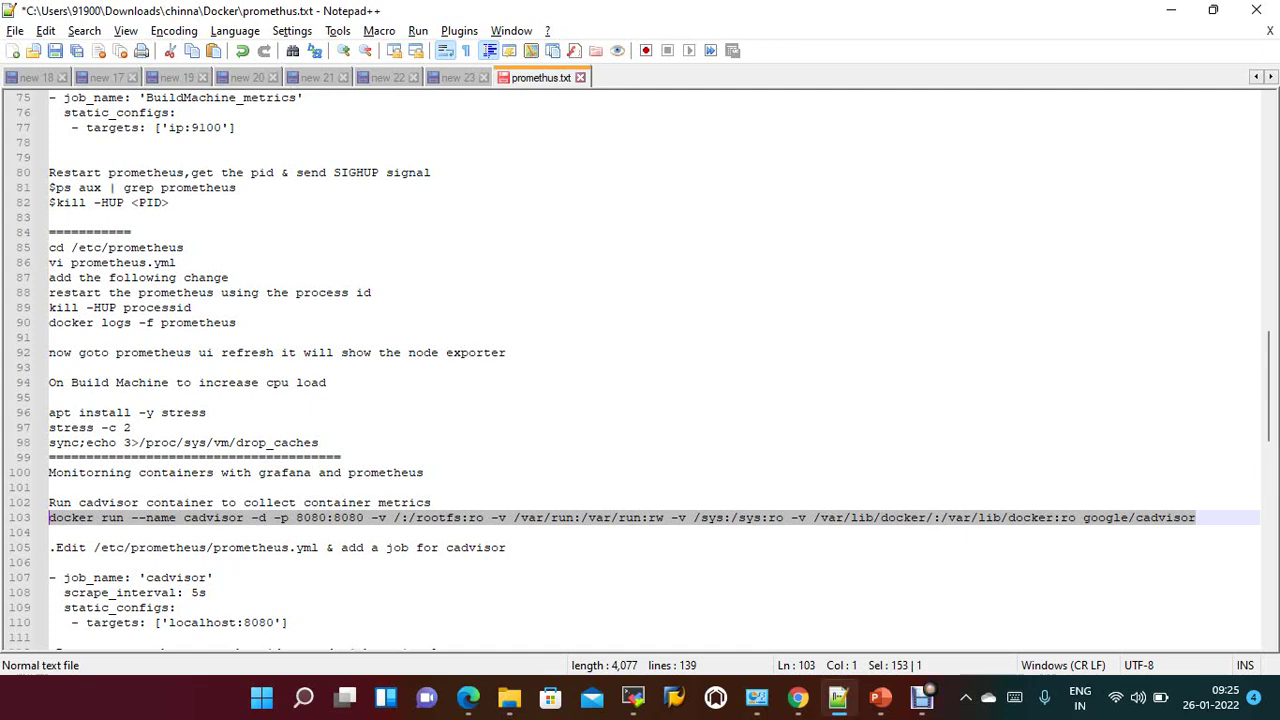
- Paste and run the cadvisor docker run command, then confirm it with docker ps
{"action": "left_click", "coordinate": [633, 697]}
{"action": "right_click", "coordinate": [578, 168]}
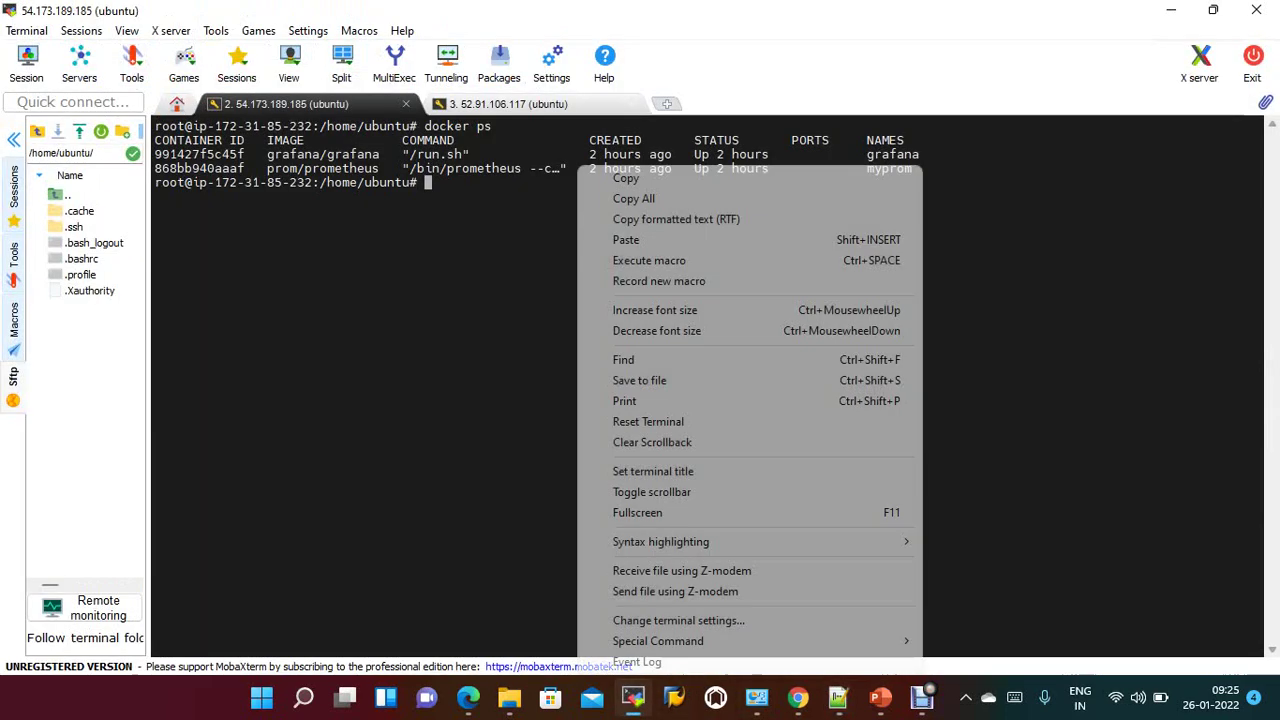
{"action": "left_click", "coordinate": [626, 240]}
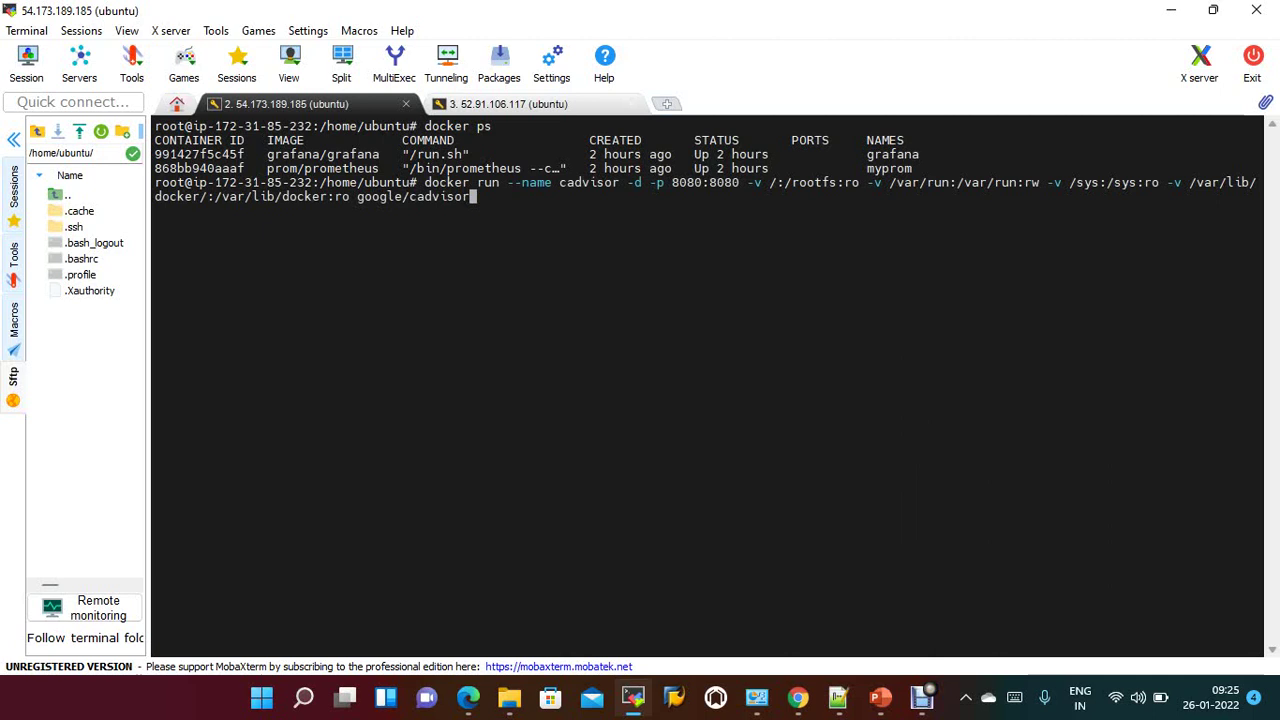
{"action": "key", "text": "Return"}
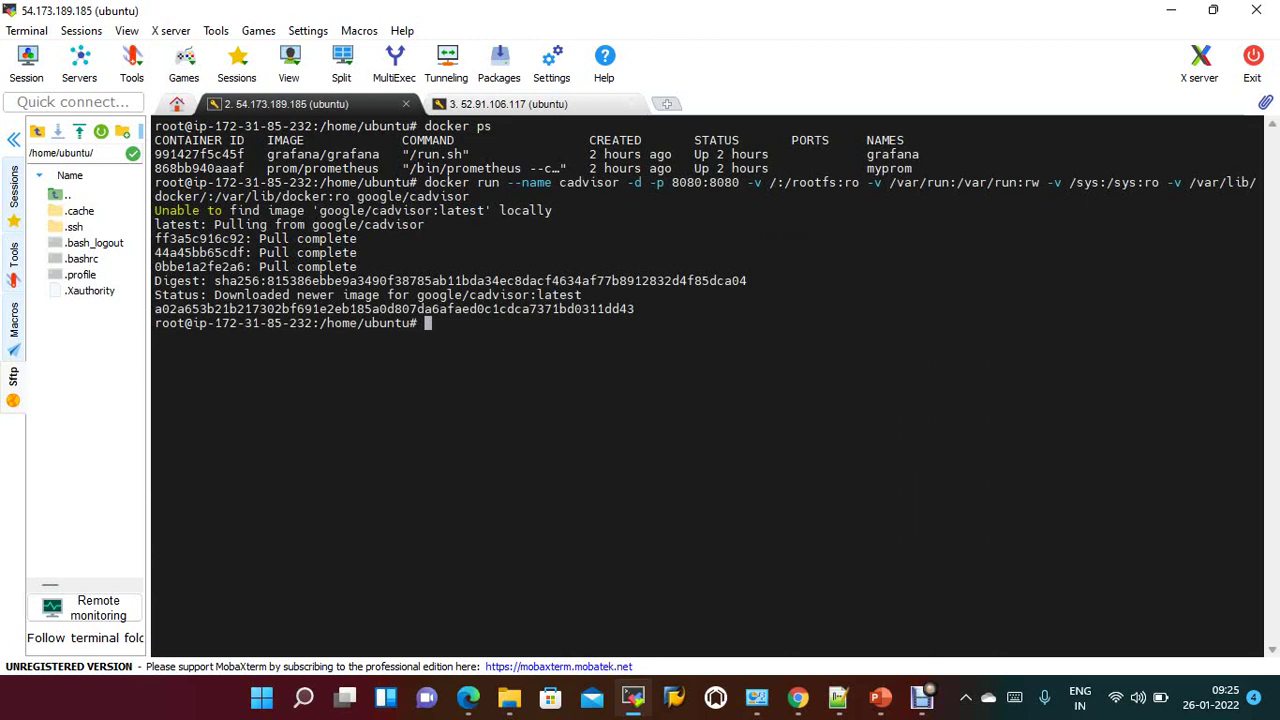
{"action": "type", "text": "docke"}
{"action": "type", "text": "r p"}
{"action": "type", "text": "s"}
{"action": "key", "text": "Return"}
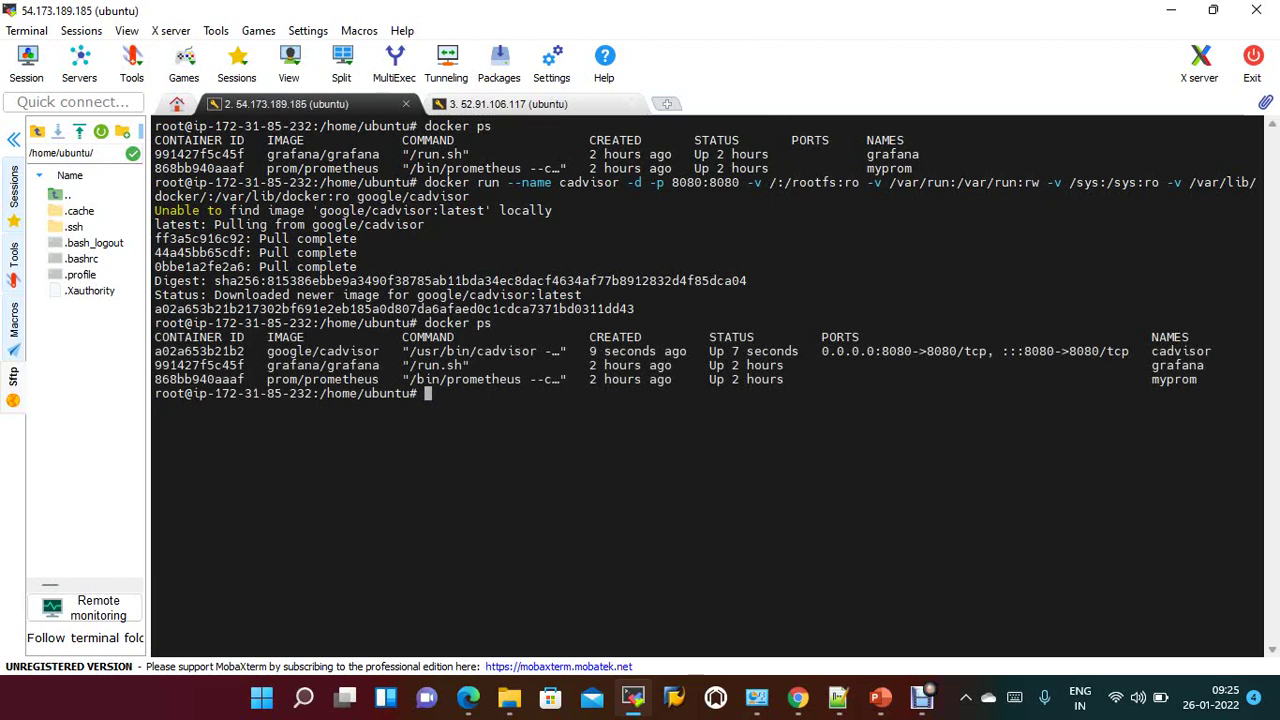
{"action": "left_click", "coordinate": [922, 697]}
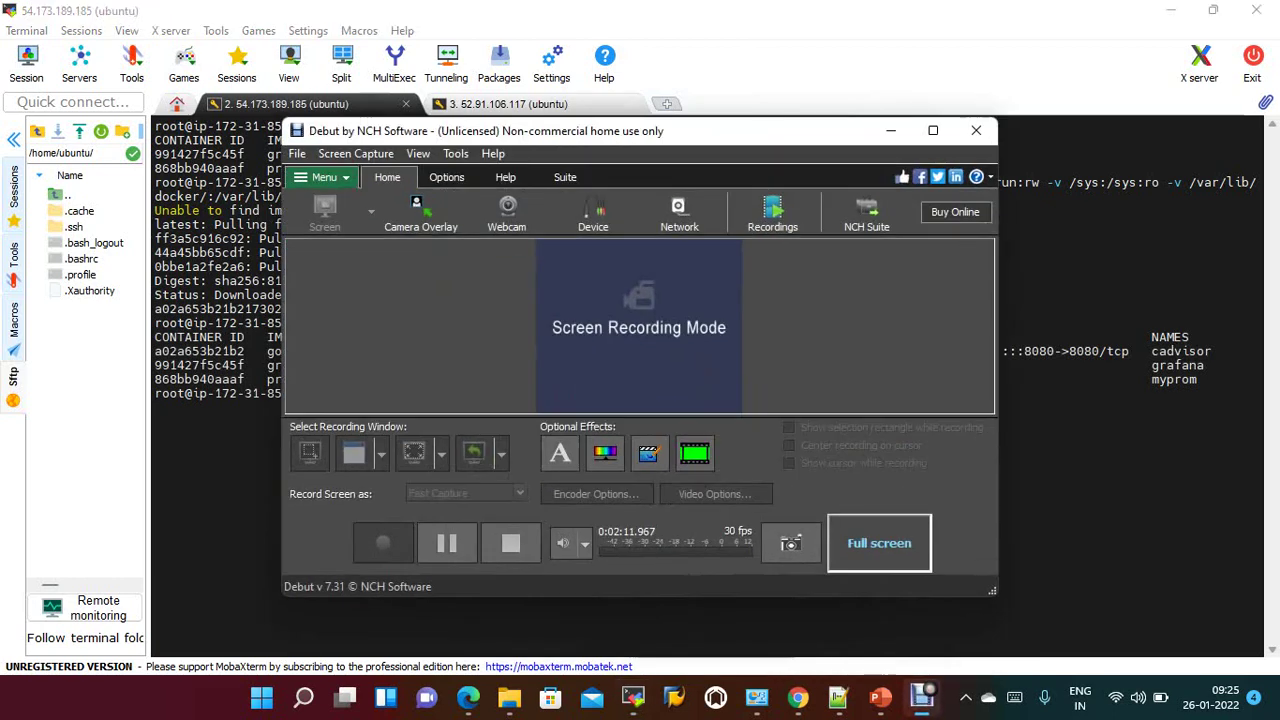
{"action": "left_click", "coordinate": [383, 543]}
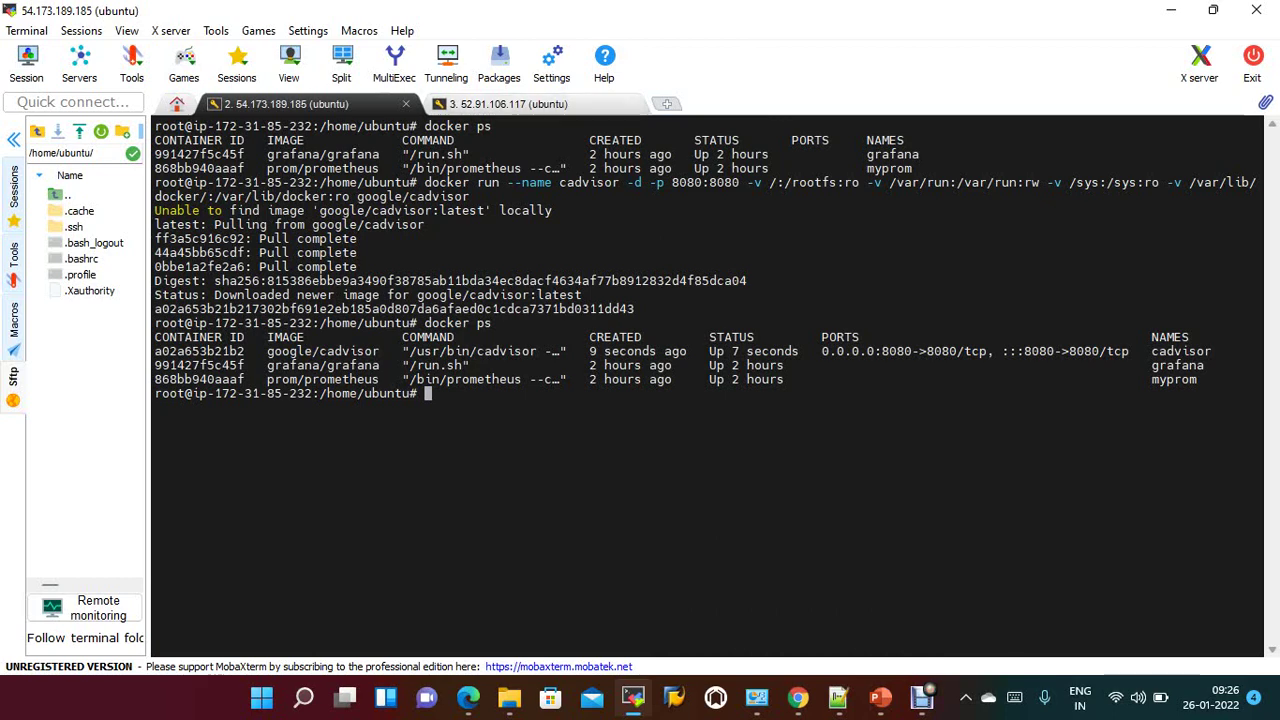
- Open /etc/prometheus/prometheus.yml in vi
{"action": "type", "text": "vi .et"}
{"action": "key", "text": "BackSpace"}
{"action": "key", "text": "BackSpace"}
{"action": "key", "text": "BackSpace"}
{"action": "type", "text": "/"}
{"action": "type", "text": "etc/"}
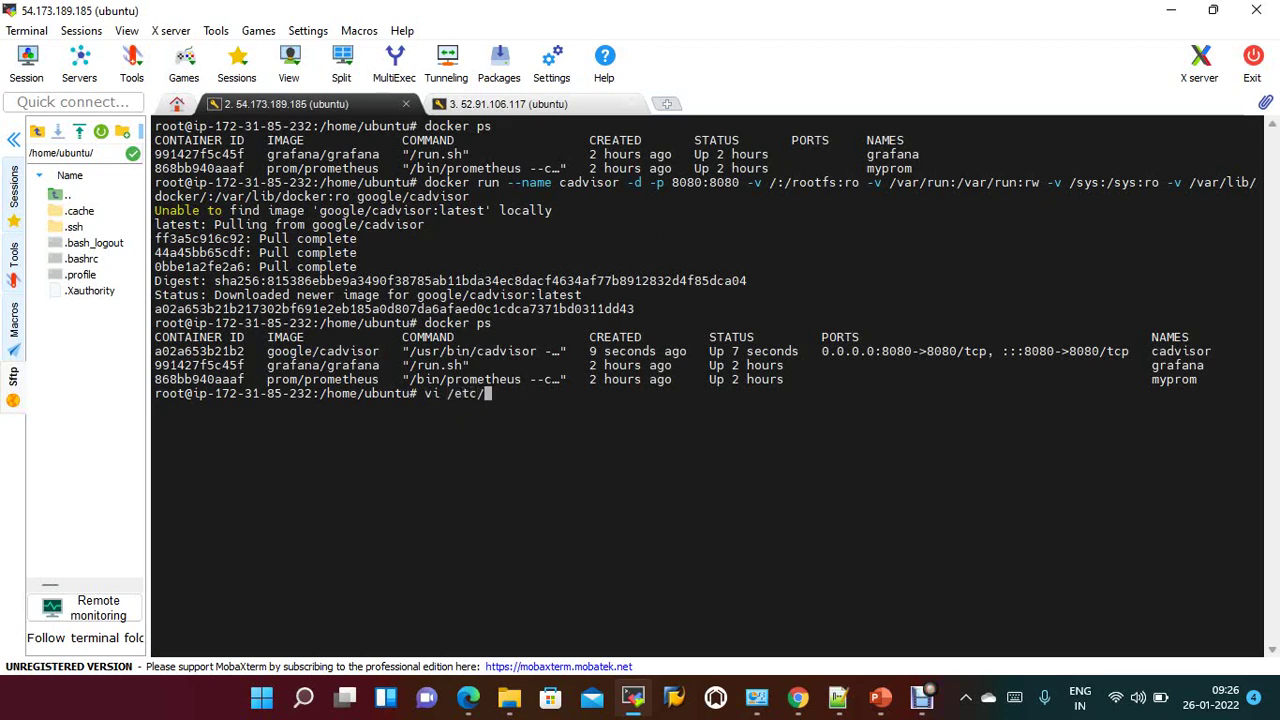
{"action": "type", "text": "promet"}
{"action": "key", "text": "Tab"}
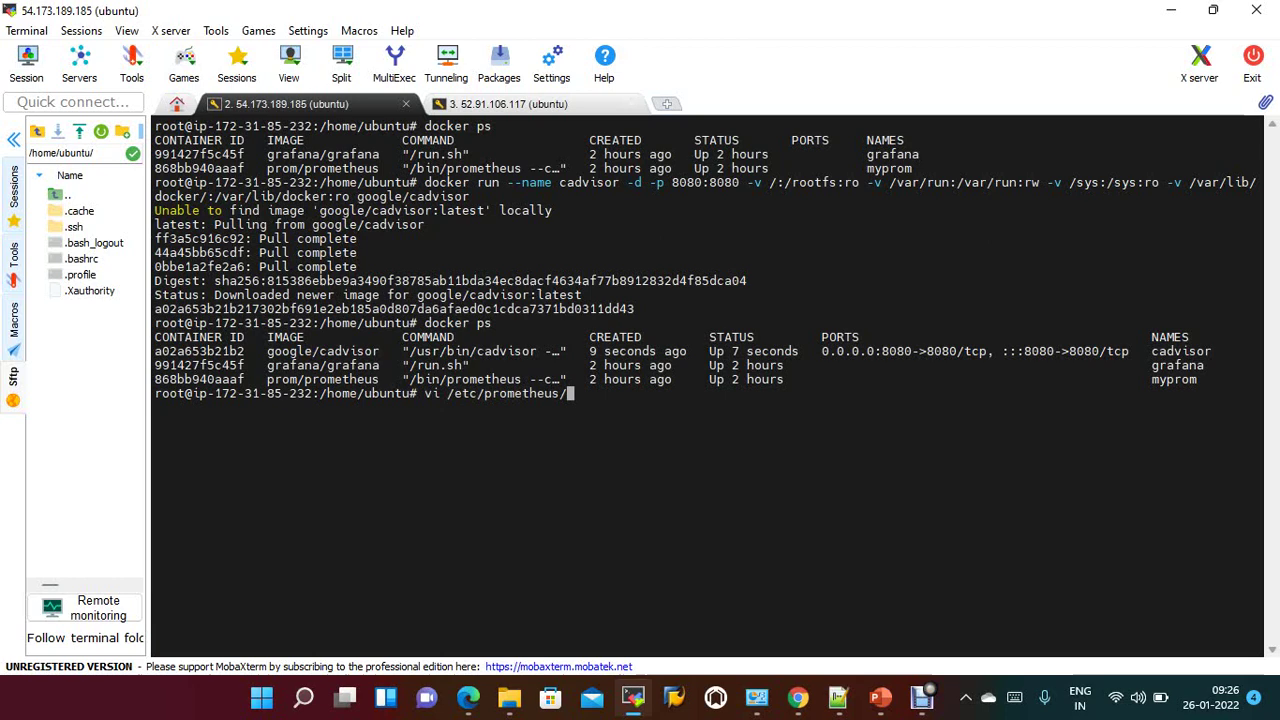
{"action": "type", "text": "p"}
{"action": "key", "text": "Tab"}
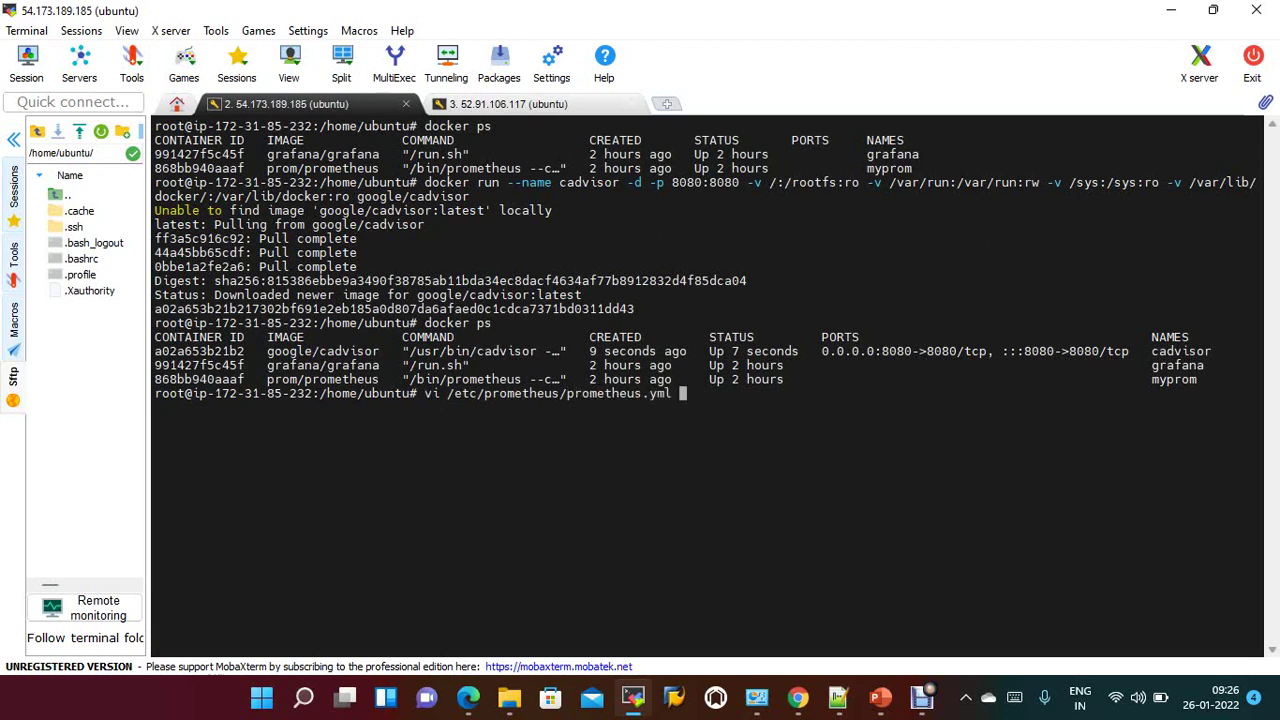
{"action": "key", "text": "Return"}
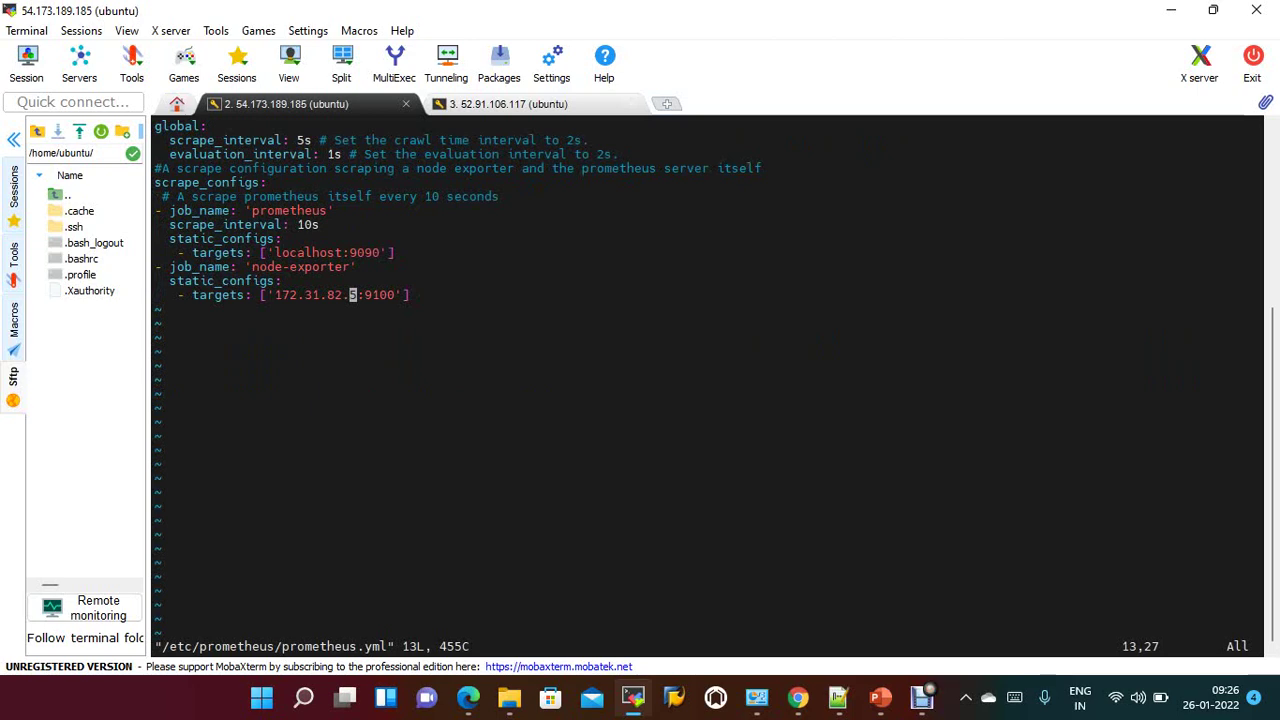
- Copy the node-exporter job block and start an unindented new line below it
{"action": "mouse_move", "coordinate": [155, 266]}
{"action": "left_mouse_down"}
{"action": "mouse_move", "coordinate": [184, 294]}
{"action": "mouse_move", "coordinate": [420, 294]}
{"action": "left_mouse_up"}
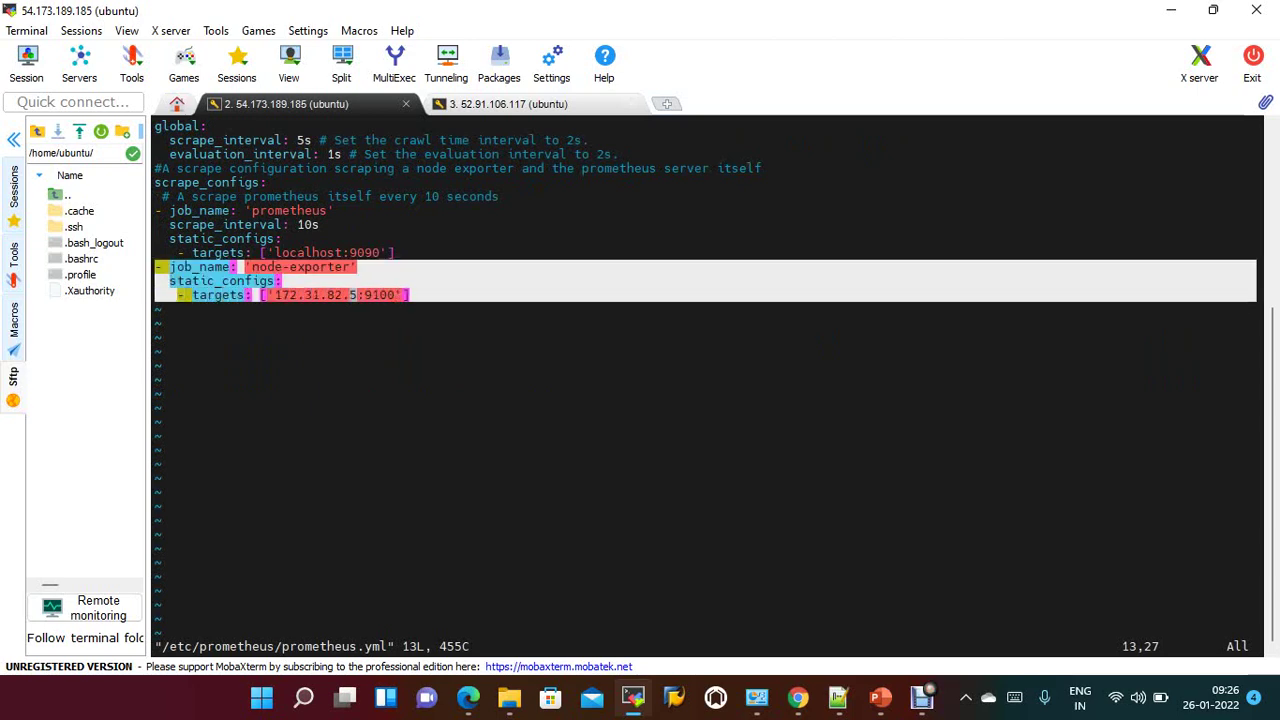
{"action": "key", "text": "Escape"}
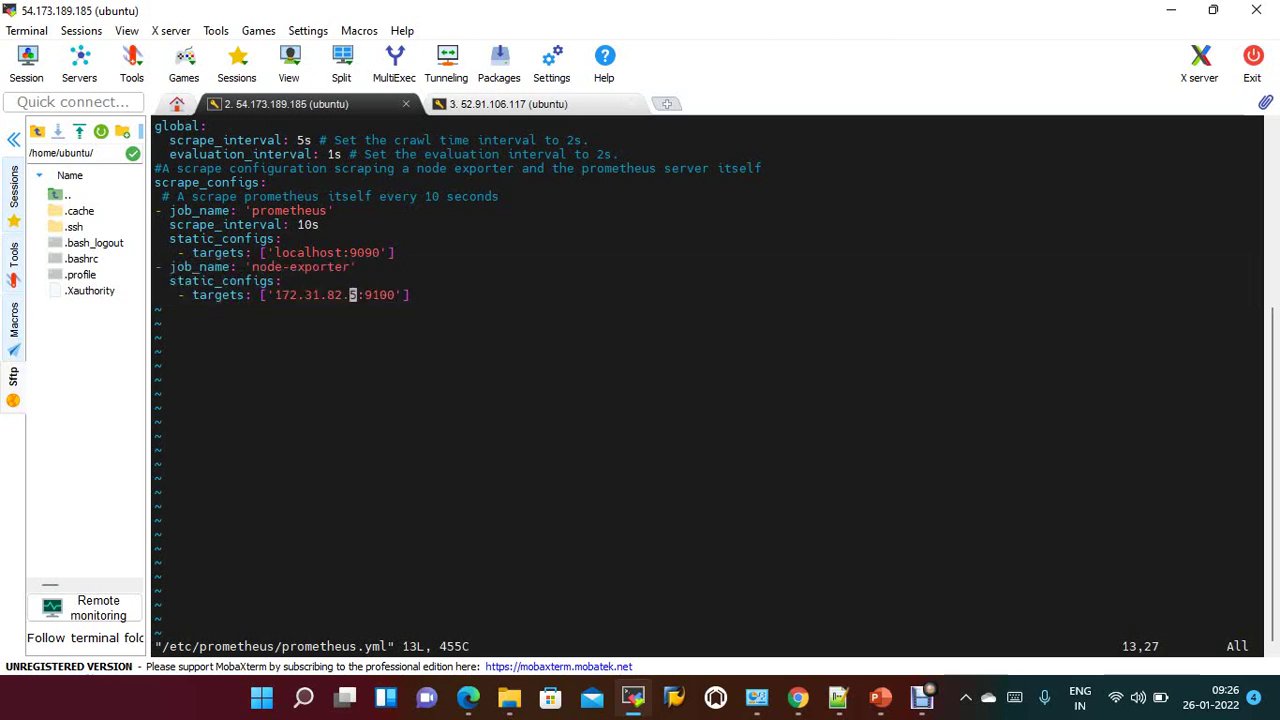
{"action": "key", "text": "Right"}
{"action": "key", "text": "Right"}
{"action": "key", "text": "Right"}
{"action": "key", "text": "Right"}
{"action": "key", "text": "i"}
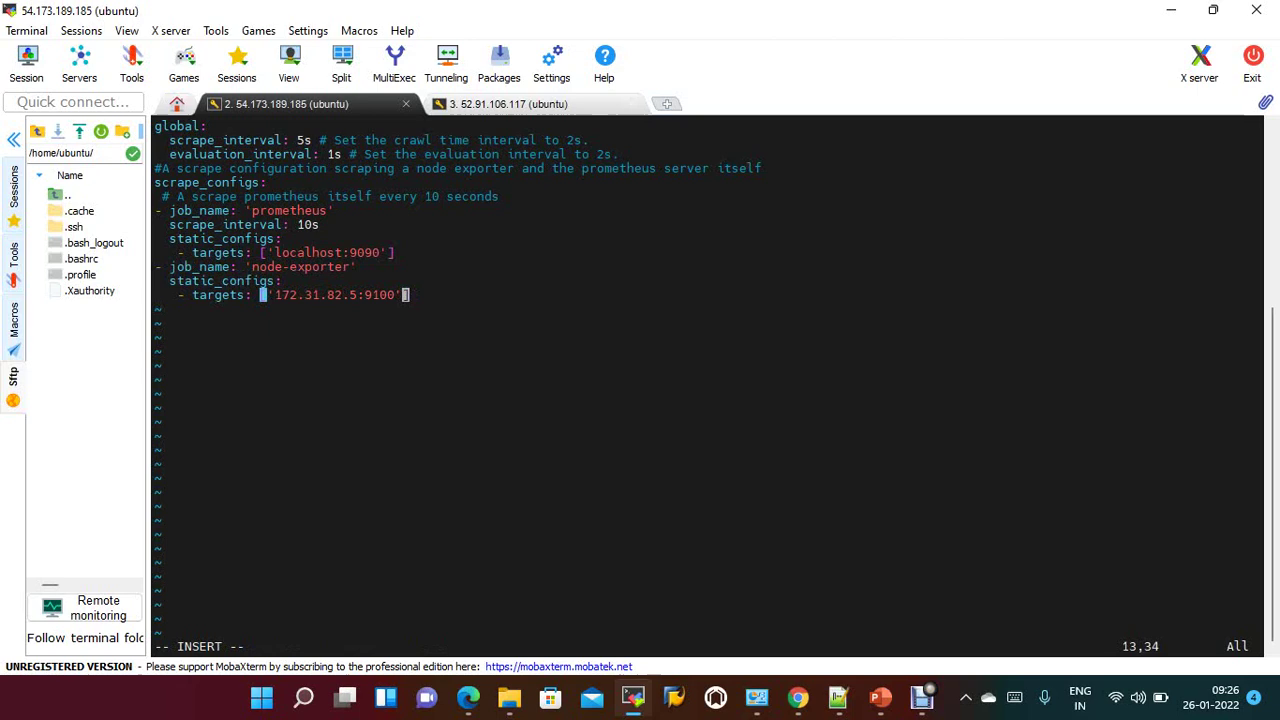
{"action": "key", "text": "Right"}
{"action": "key", "text": "Return"}
{"action": "key", "text": "BackSpace"}
{"action": "key", "text": "BackSpace"}
{"action": "key", "text": "BackSpace"}
{"action": "key", "text": "BackSpace"}
{"action": "key", "text": "BackSpace"}
- Paste a copy of the node-exporter job and rename its job_name to cadvisor
{"action": "right_click", "coordinate": [440, 164]}
{"action": "left_click", "coordinate": [500, 240]}
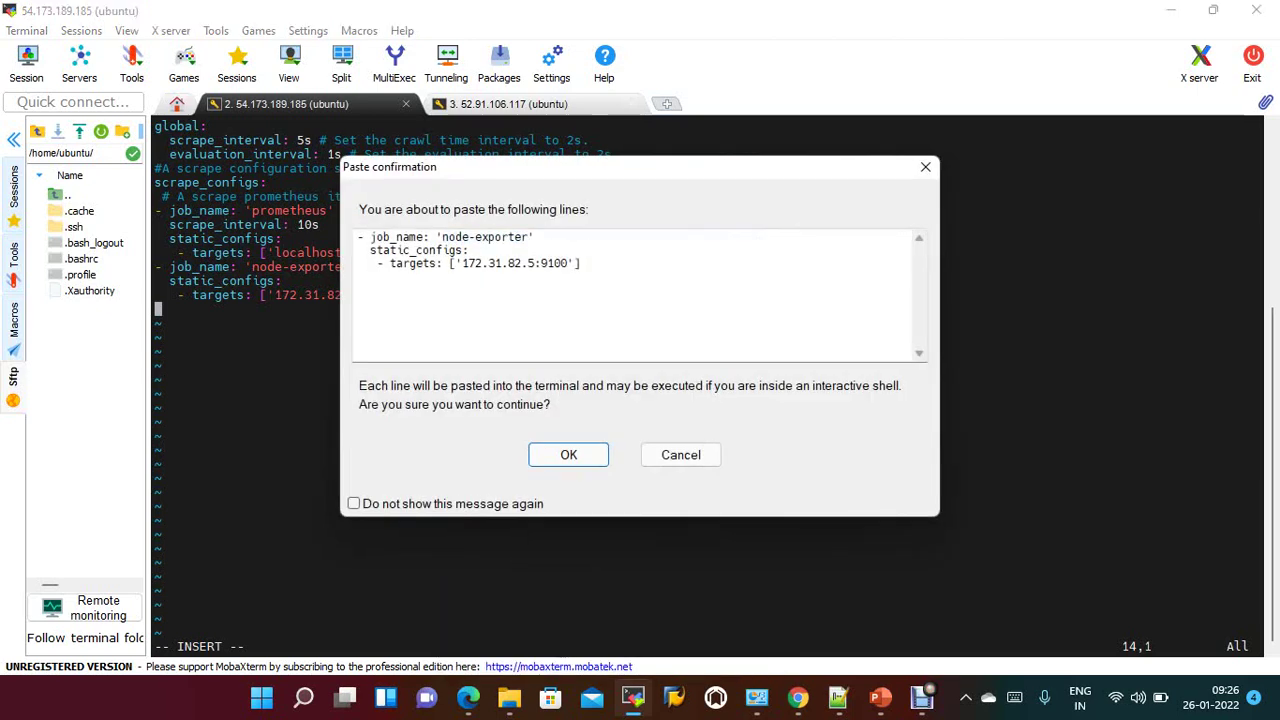
{"action": "left_click", "coordinate": [568, 454]}
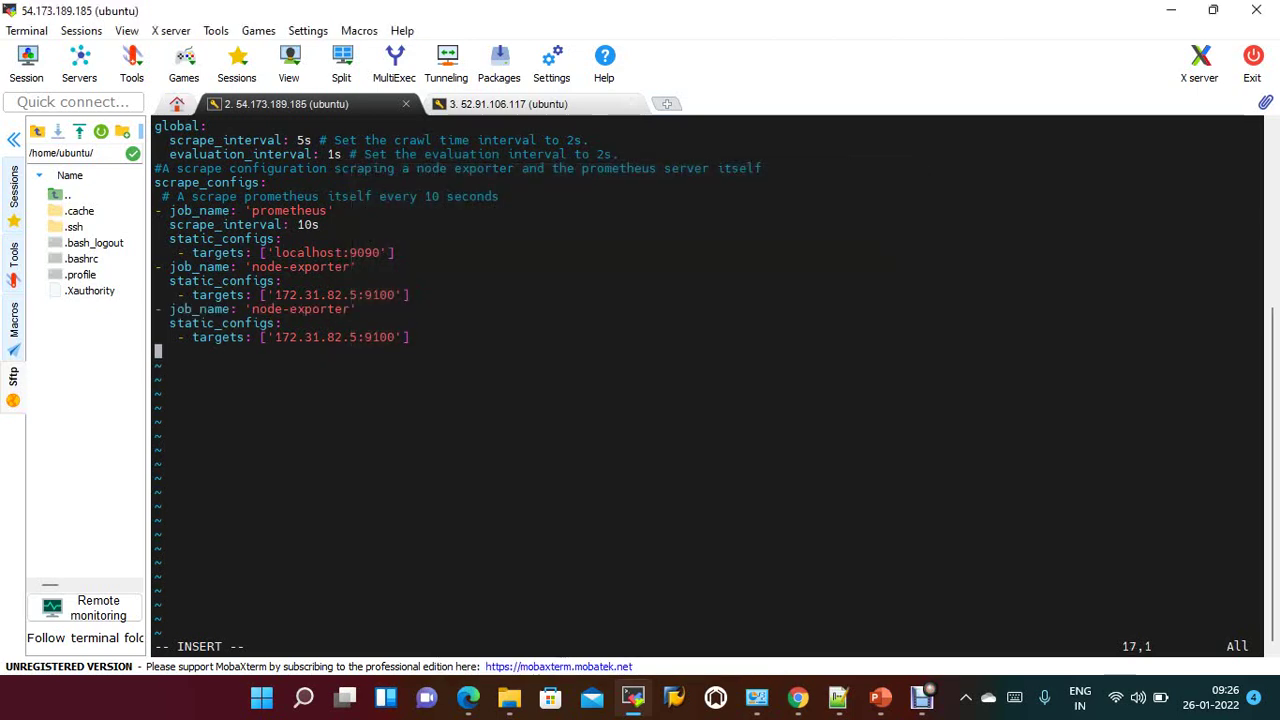
{"action": "key", "text": "Up"}
{"action": "key", "text": "Up"}
{"action": "key", "text": "Up"}
{"action": "key", "text": "Right"}
{"action": "key", "text": "Right"}
{"action": "key", "text": "Right"}
{"action": "key", "text": "Right"}
{"action": "key", "text": "Right"}
{"action": "key", "text": "Right"}
{"action": "key", "text": "Right"}
{"action": "key", "text": "Right"}
{"action": "key", "text": "Right"}
{"action": "key", "text": "Right"}
{"action": "key", "text": "BackSpace"}
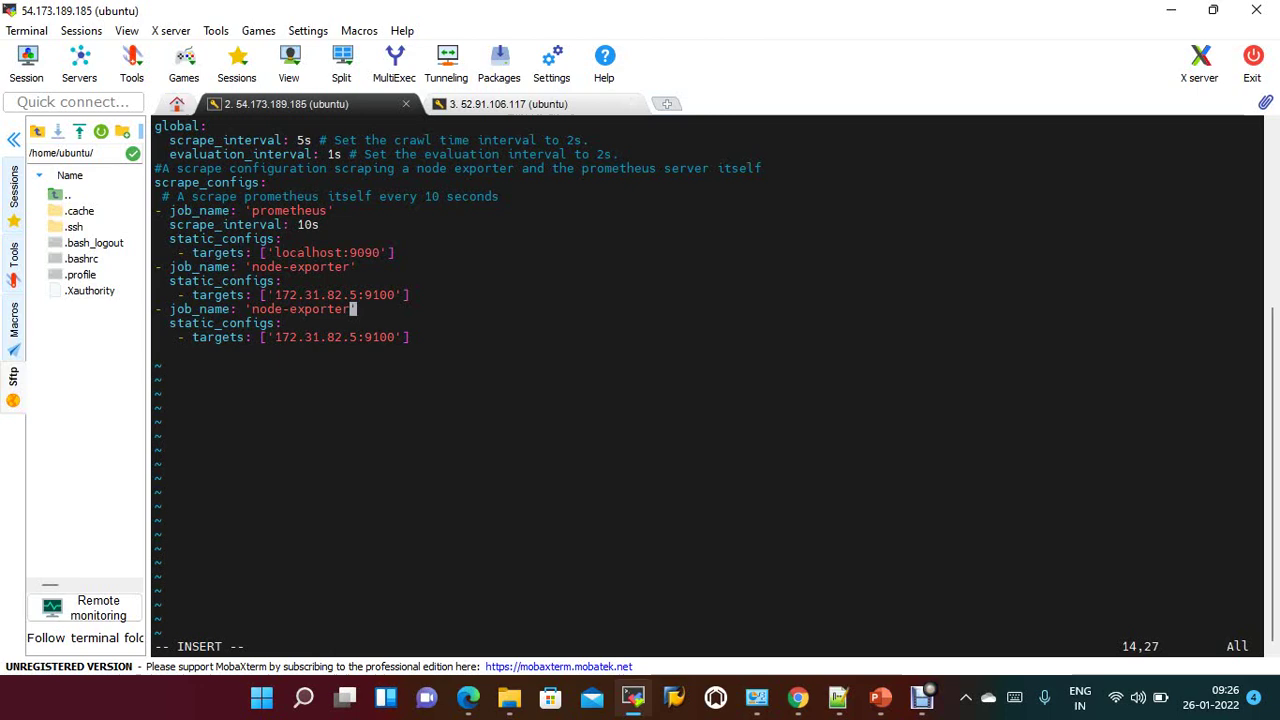
{"action": "key", "text": "BackSpace"}
{"action": "key", "text": "BackSpace"}
{"action": "key", "text": "BackSpace"}
{"action": "key", "text": "BackSpace"}
{"action": "key", "text": "BackSpace"}
{"action": "key", "text": "BackSpace"}
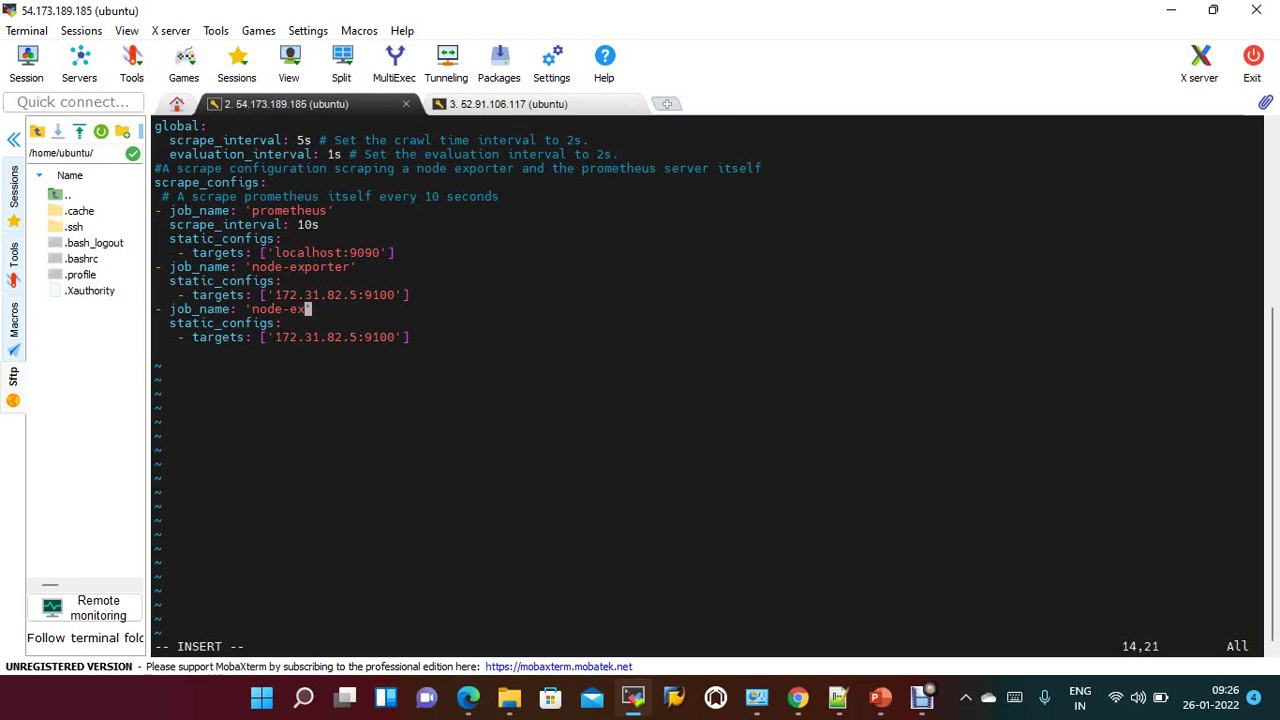
{"action": "key", "text": "BackSpace"}
{"action": "key", "text": "BackSpace"}
{"action": "key", "text": "BackSpace"}
{"action": "key", "text": "BackSpace"}
{"action": "key", "text": "BackSpace"}
{"action": "key", "text": "BackSpace"}
{"action": "key", "text": "BackSpace"}
{"action": "type", "text": "cad"}
{"action": "type", "text": "v"}
{"action": "type", "text": "isor"}
- Change the cadvisor job's target address to localhost:8080
{"action": "key", "text": "Down"}
{"action": "key", "text": "Down"}
{"action": "key", "text": "Right"}
{"action": "key", "text": "Right"}
{"action": "key", "text": "Right"}
{"action": "key", "text": "Right"}
{"action": "key", "text": "Right"}
{"action": "key", "text": "Right"}
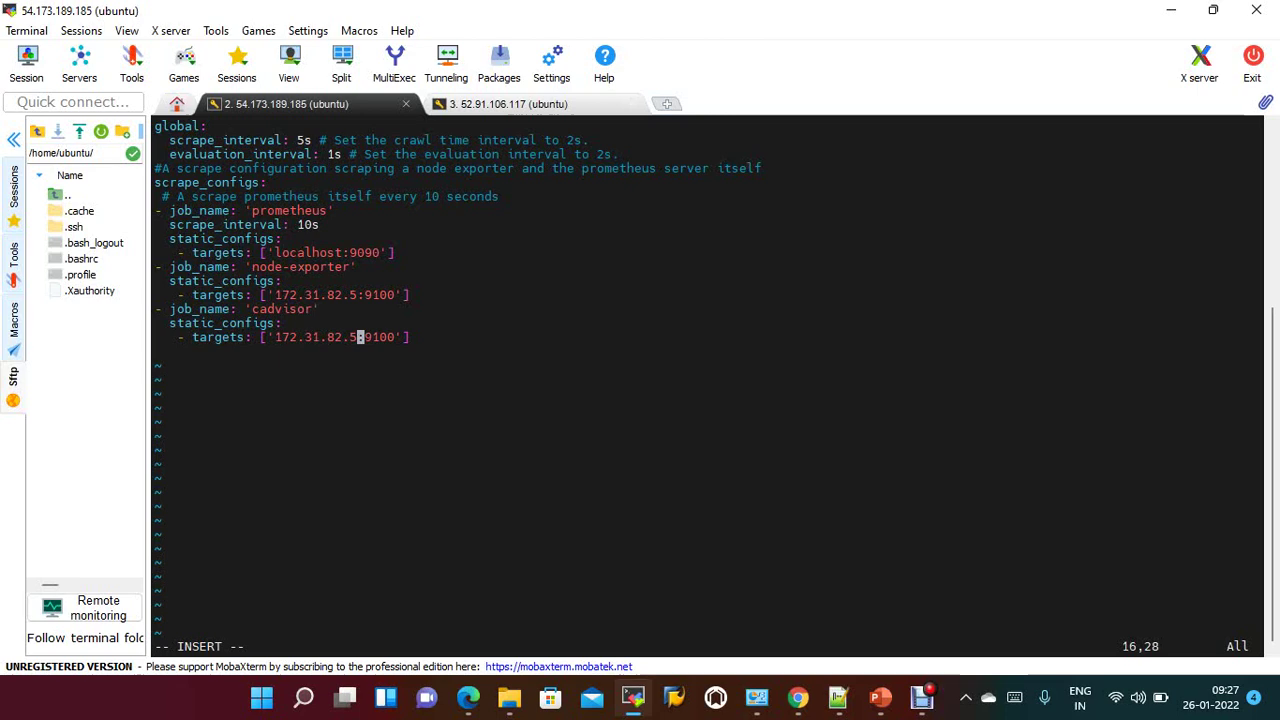
{"action": "key", "text": "BackSpace"}
{"action": "key", "text": "BackSpace"}
{"action": "key", "text": "BackSpace"}
{"action": "key", "text": "BackSpace"}
{"action": "key", "text": "BackSpace"}
{"action": "key", "text": "BackSpace"}
{"action": "key", "text": "BackSpace"}
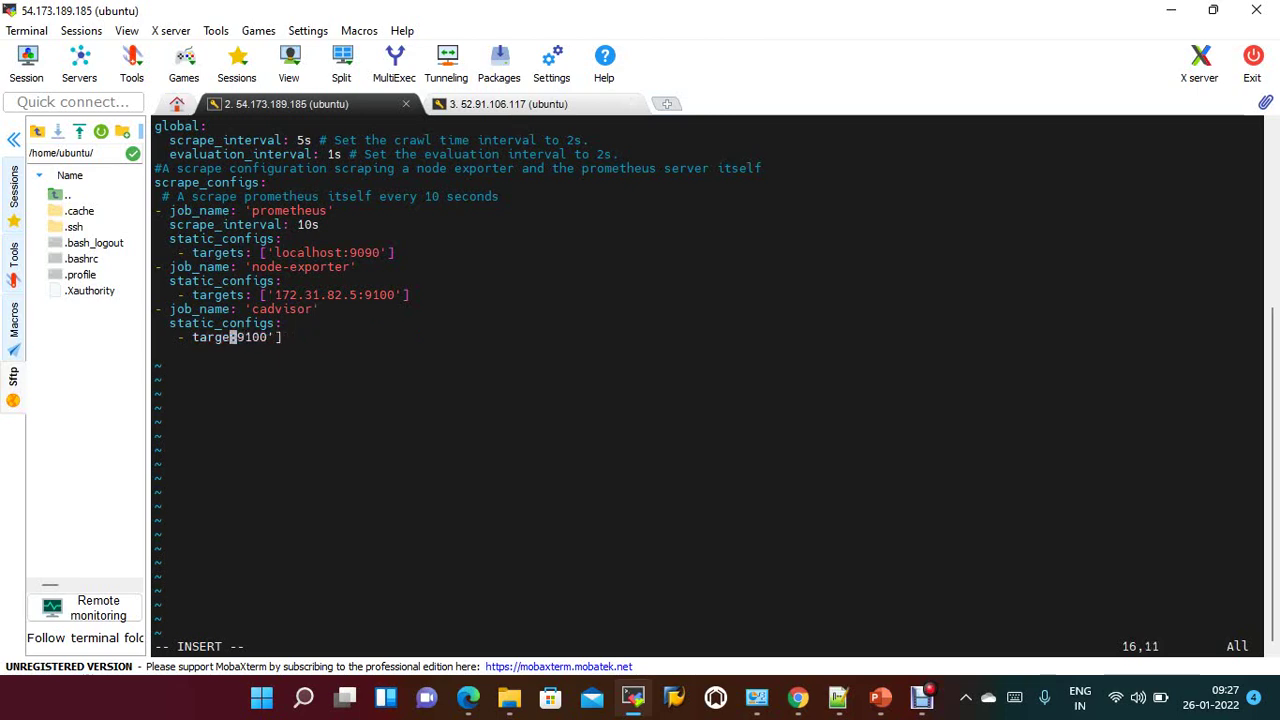
{"action": "type", "text": "ts"}
{"action": "type", "text": ":"}
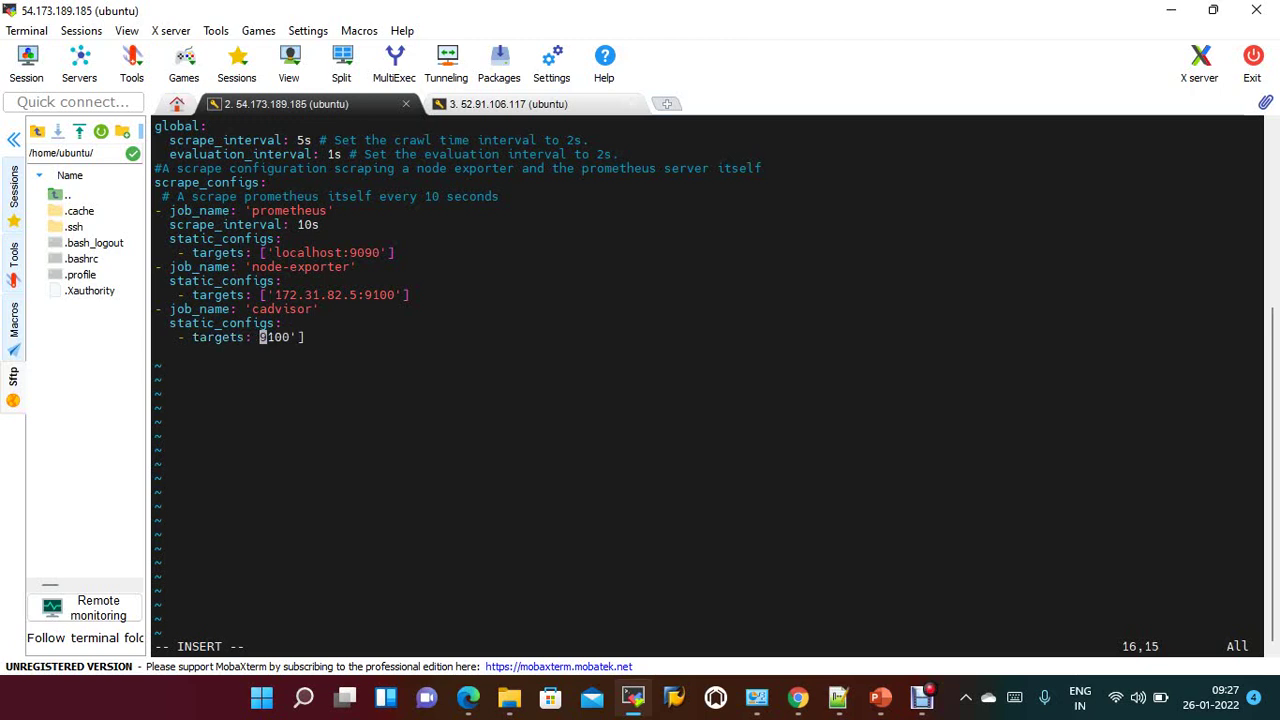
{"action": "type", "text": " ["}
{"action": "type", "text": "local"}
{"action": "type", "text": "host"}
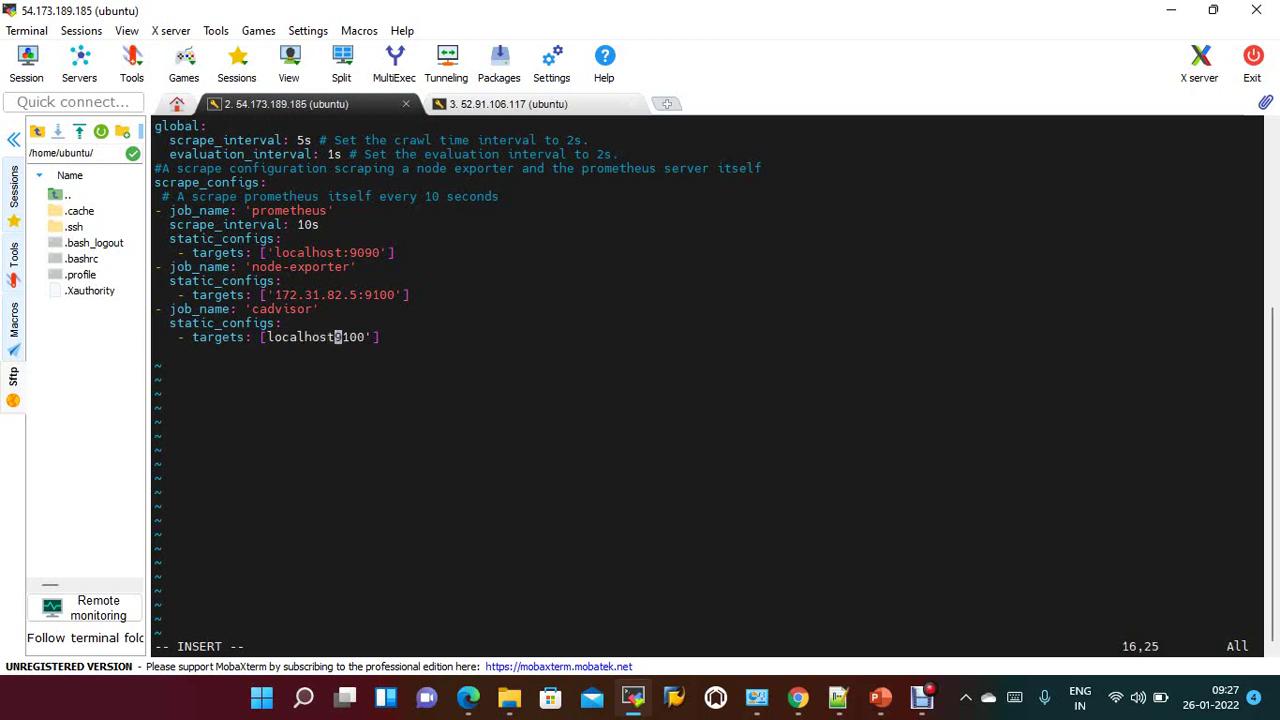
{"action": "type", "text": ":"}
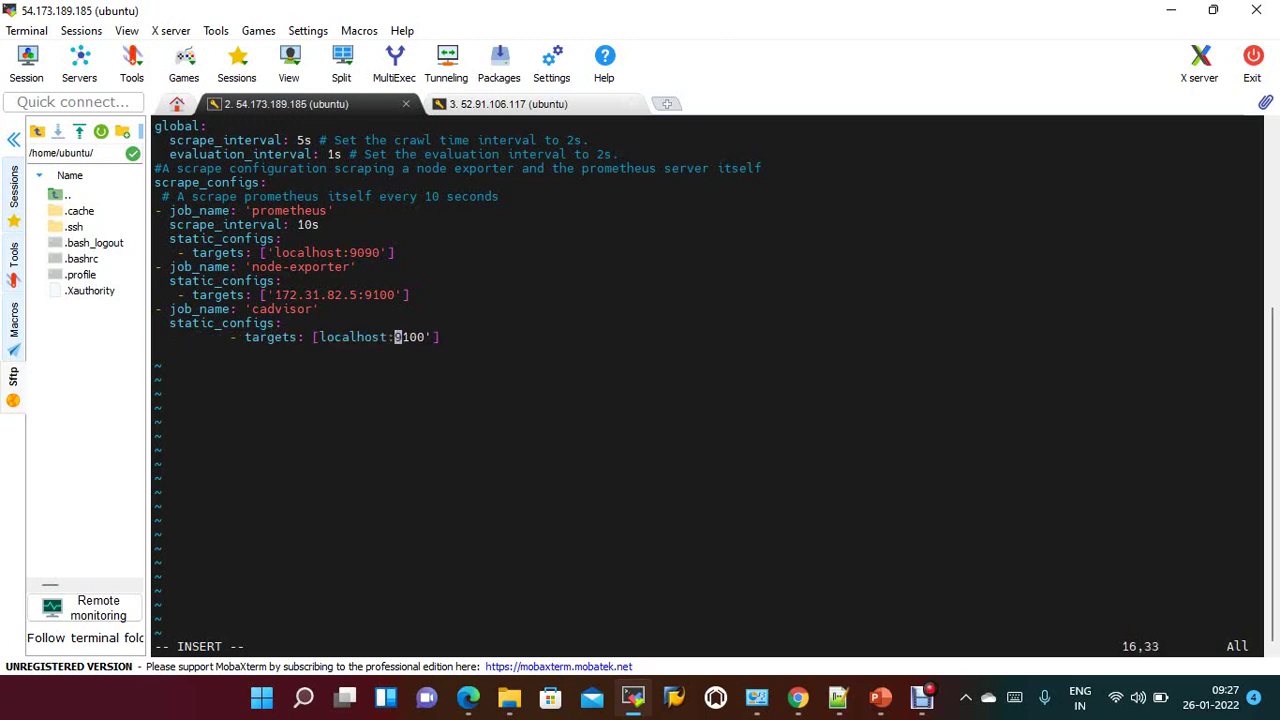
{"action": "key", "text": "Right"}
{"action": "key", "text": "Right"}
{"action": "key", "text": "Right"}
{"action": "key", "text": "Right"}
{"action": "type", "text": "'"}
{"action": "key", "text": "BackSpace"}
{"action": "key", "text": "BackSpace"}
{"action": "key", "text": "BackSpace"}
{"action": "key", "text": "BackSpace"}
{"action": "key", "text": "BackSpace"}
{"action": "type", "text": "8080"}
{"action": "type", "text": "'"}
{"action": "key", "text": "Left"}
{"action": "key", "text": "Left"}
{"action": "key", "text": "Left"}
{"action": "key", "text": "Left"}
{"action": "key", "text": "Left"}
{"action": "key", "text": "Left"}
{"action": "key", "text": "Left"}
{"action": "key", "text": "Left"}
{"action": "key", "text": "Left"}
{"action": "key", "text": "Left"}
{"action": "key", "text": "Left"}
{"action": "key", "text": "Left"}
{"action": "key", "text": "Left"}
- Fix the targets line indentation and quote the value as ['localhost:8080']
{"action": "key", "text": "BackSpace"}
{"action": "key", "text": "BackSpace"}
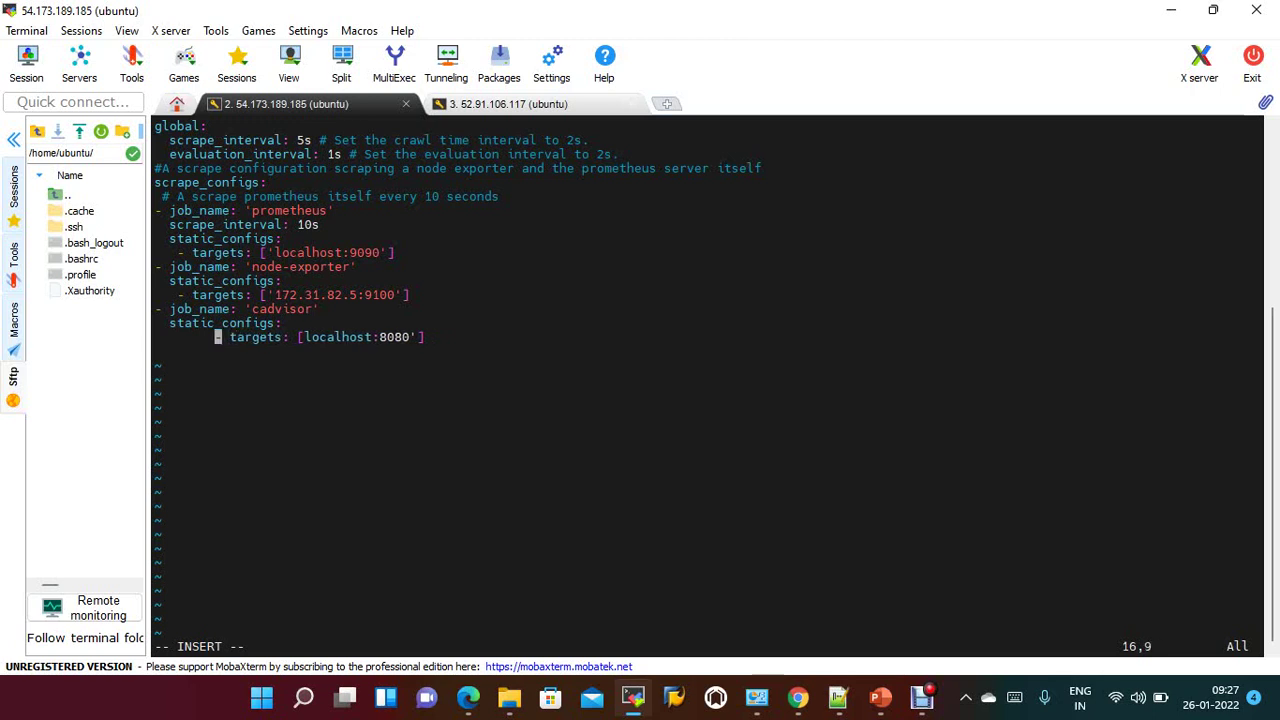
{"action": "key", "text": "BackSpace"}
{"action": "key", "text": "BackSpace"}
{"action": "key", "text": "BackSpace"}
{"action": "key", "text": "BackSpace"}
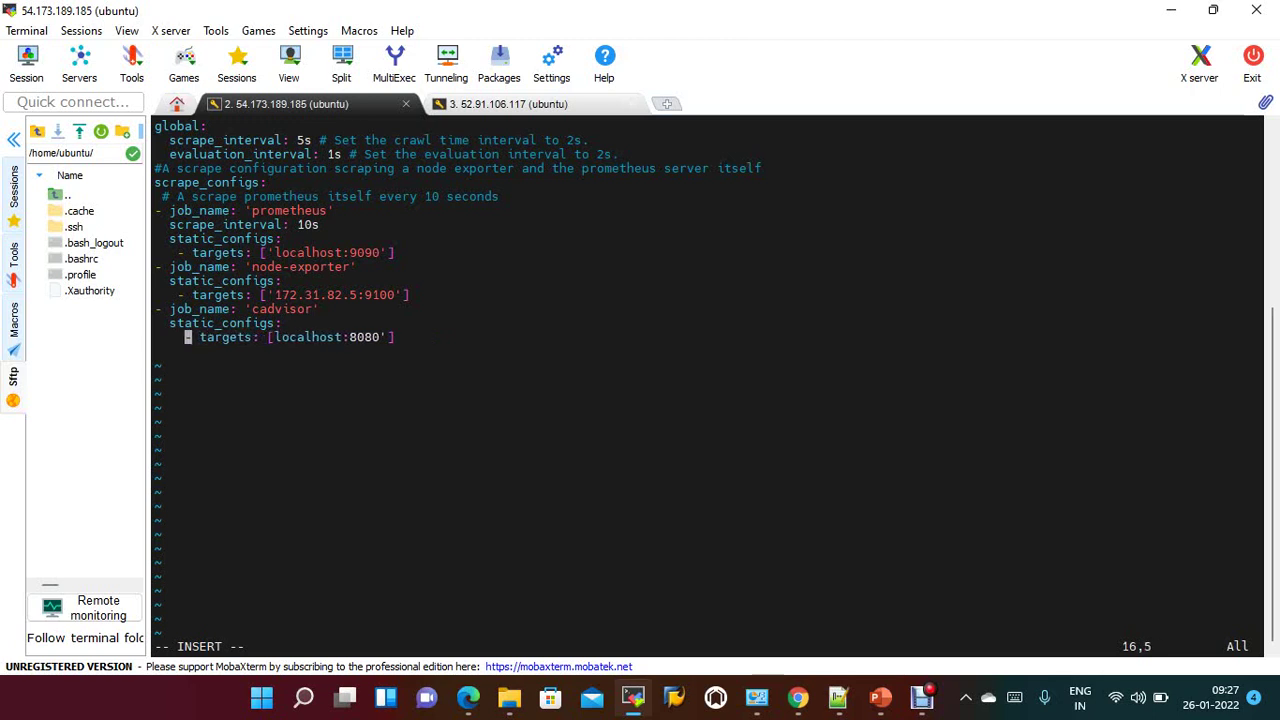
{"action": "key", "text": "BackSpace"}
{"action": "key", "text": "BackSpace"}
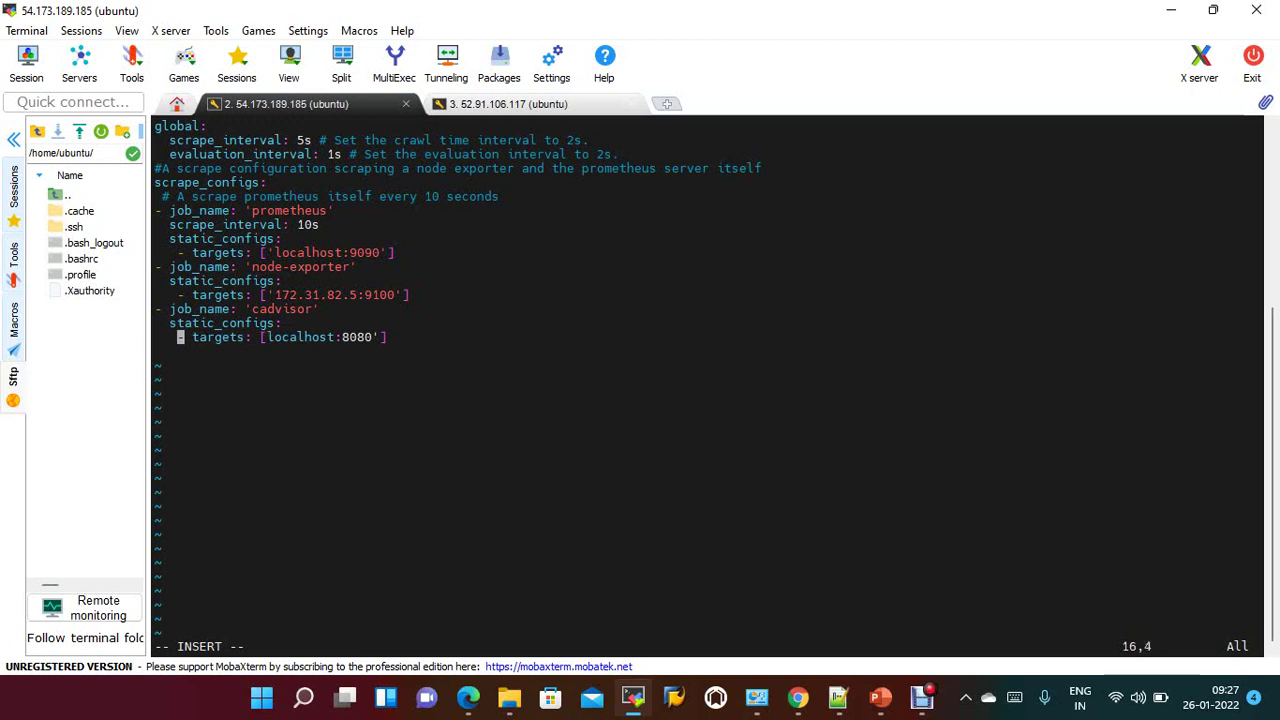
{"action": "key", "text": "Right"}
{"action": "key", "text": "Right"}
{"action": "key", "text": "Right"}
{"action": "key", "text": "Right"}
{"action": "key", "text": "Right"}
{"action": "key", "text": "Right"}
{"action": "key", "text": "Left"}
{"action": "key", "text": "Left"}
{"action": "key", "text": "Left"}
{"action": "key", "text": "Left"}
{"action": "key", "text": "Left"}
{"action": "key", "text": "Left"}
{"action": "type", "text": "'"}
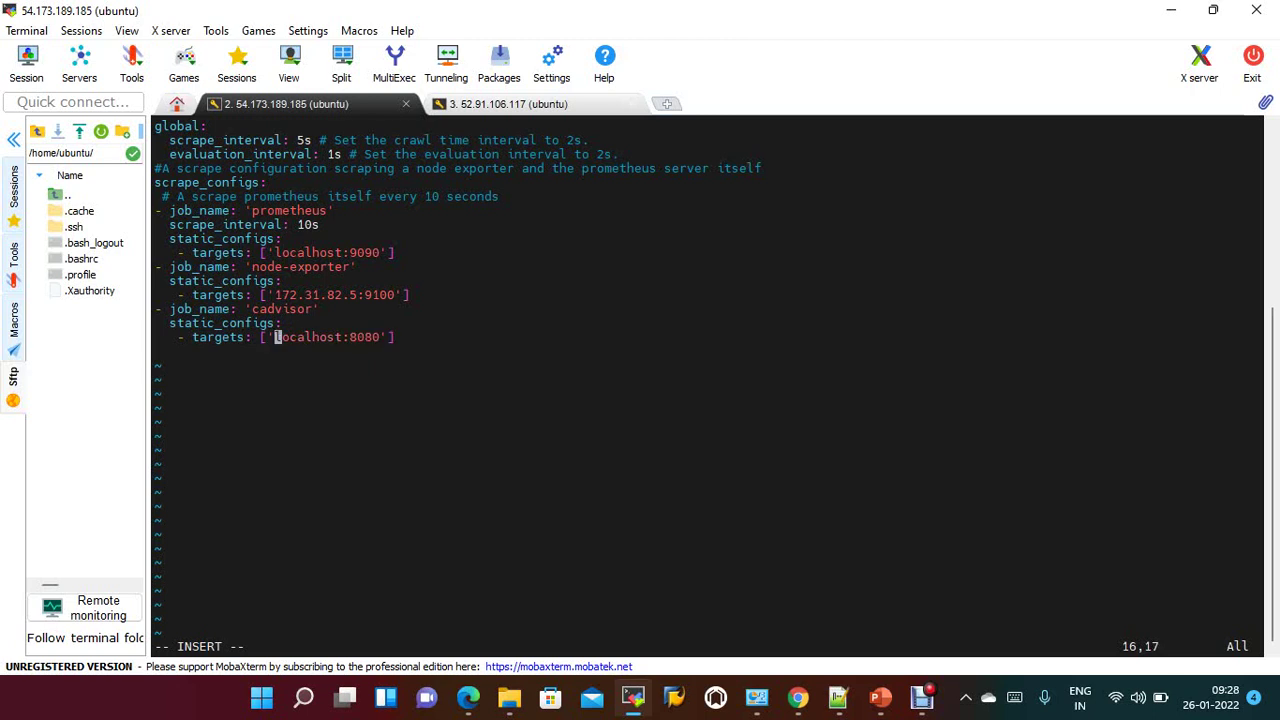
{"action": "key", "text": "Escape"}
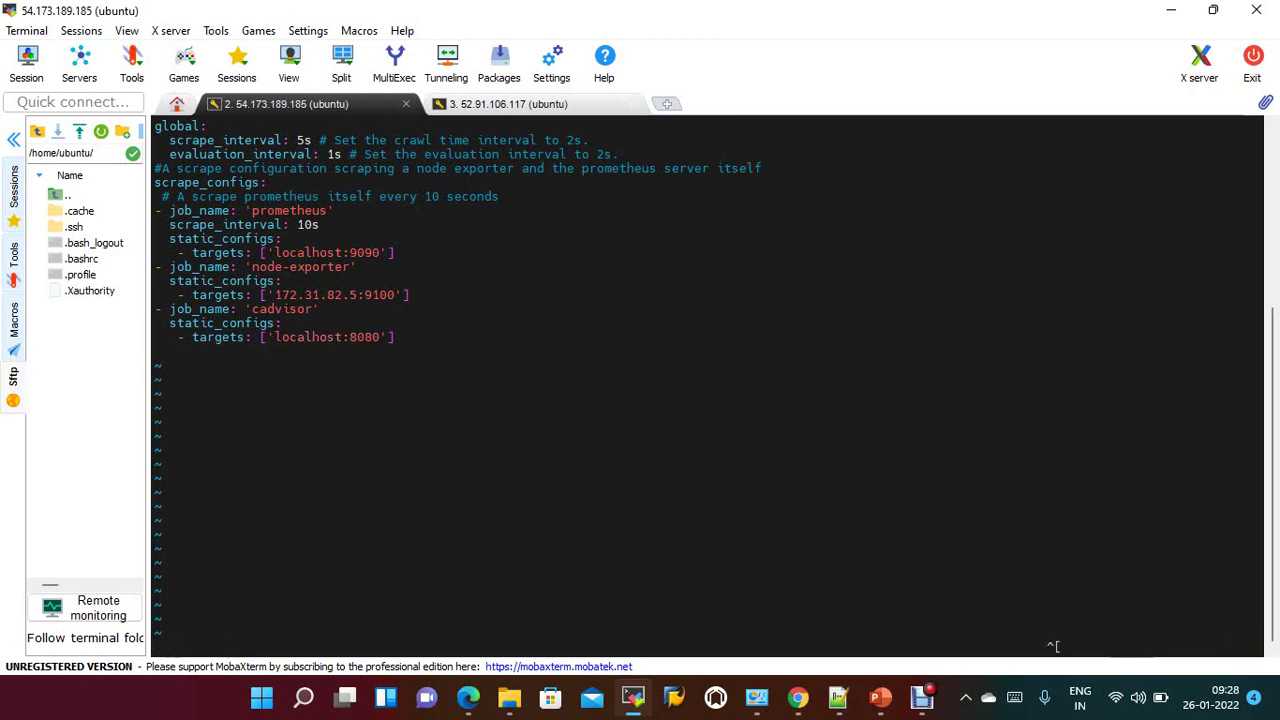
- Save and quit vi with :wq!, then list Prometheus processes with ps aux | grep prometheus
{"action": "type", "text": ":wq!"}
{"action": "key", "text": "Return"}
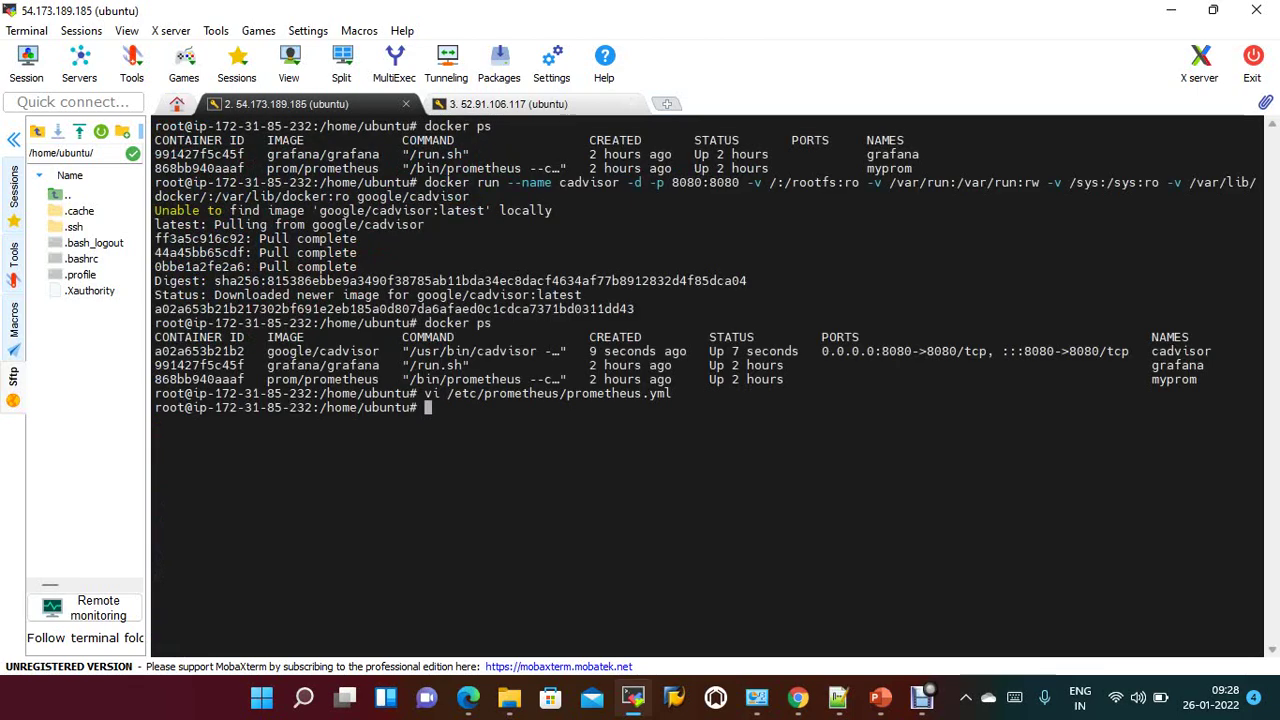
{"action": "type", "text": "pa a"}
{"action": "type", "text": "ux"}
{"action": "type", "text": " | "}
{"action": "type", "text": "grep "}
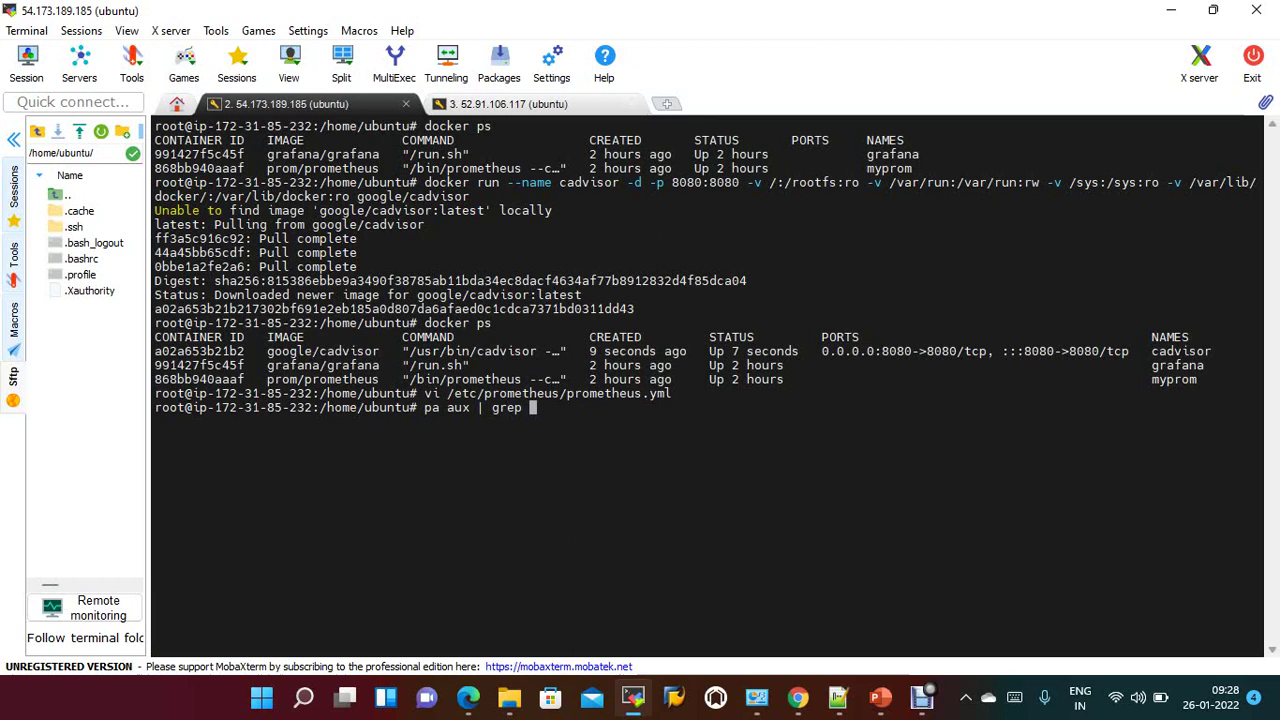
{"action": "type", "text": "promet"}
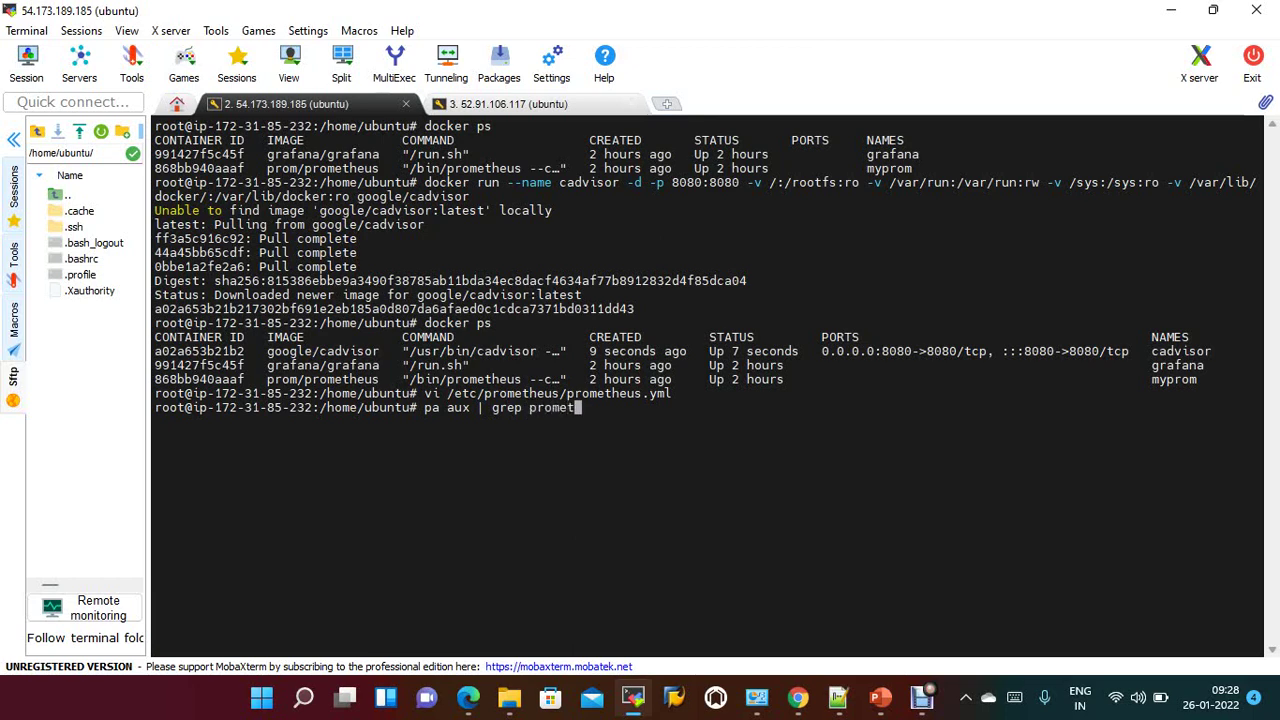
{"action": "type", "text": "heus"}
{"action": "key", "text": "BackSpace"}
{"action": "key", "text": "BackSpace"}
{"action": "type", "text": "us"}
{"action": "key", "text": "Return"}
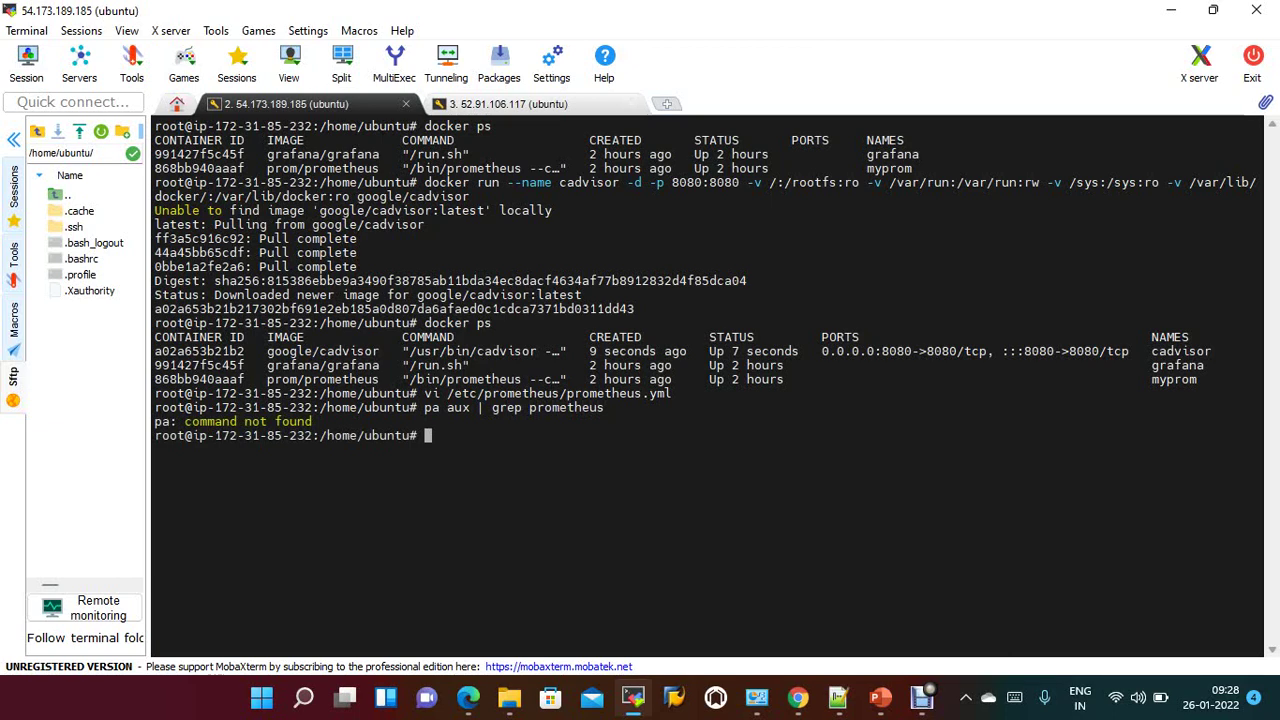
{"action": "key", "text": "Up"}
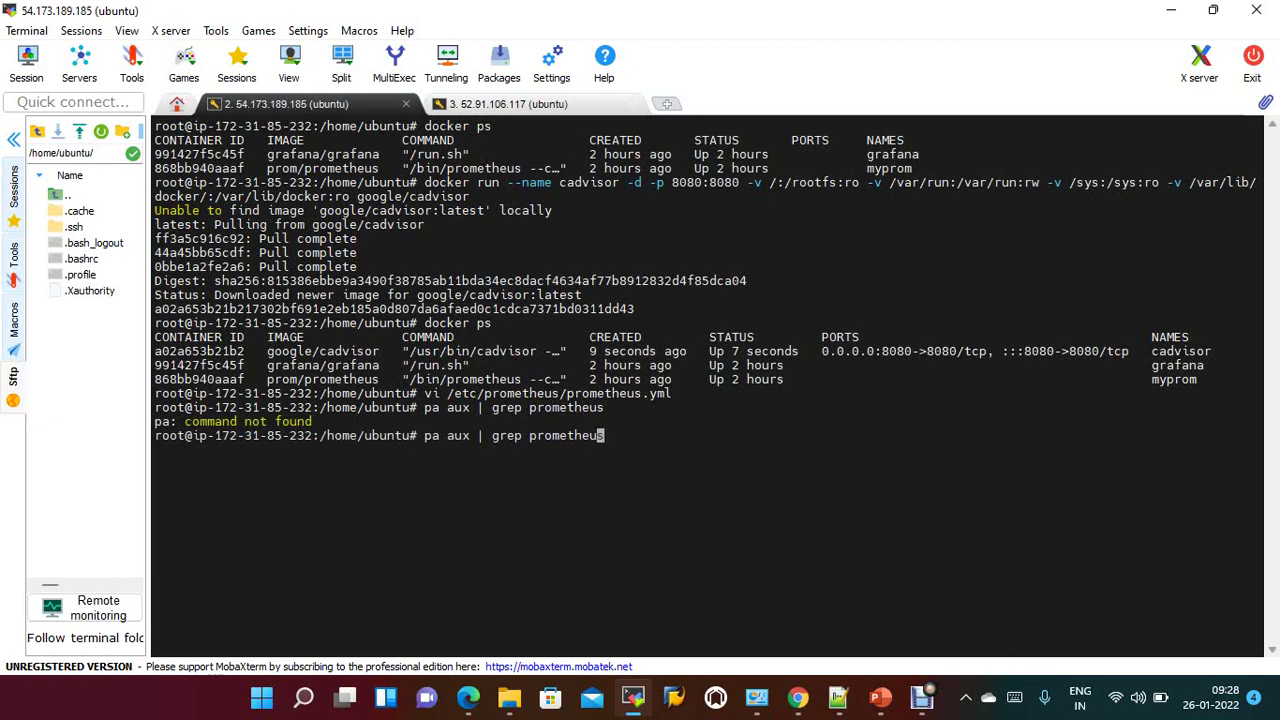
{"action": "key", "text": "Left"}
{"action": "key", "text": "Left"}
{"action": "key", "text": "Left"}
{"action": "key", "text": "Left"}
{"action": "key", "text": "Left"}
{"action": "key", "text": "Left"}
{"action": "key", "text": "Left"}
{"action": "key", "text": "Left"}
{"action": "key", "text": "Left"}
{"action": "key", "text": "Left"}
{"action": "key", "text": "Left"}
{"action": "key", "text": "Left"}
{"action": "key", "text": "BackSpace"}
{"action": "type", "text": "s"}
{"action": "key", "text": "Return"}
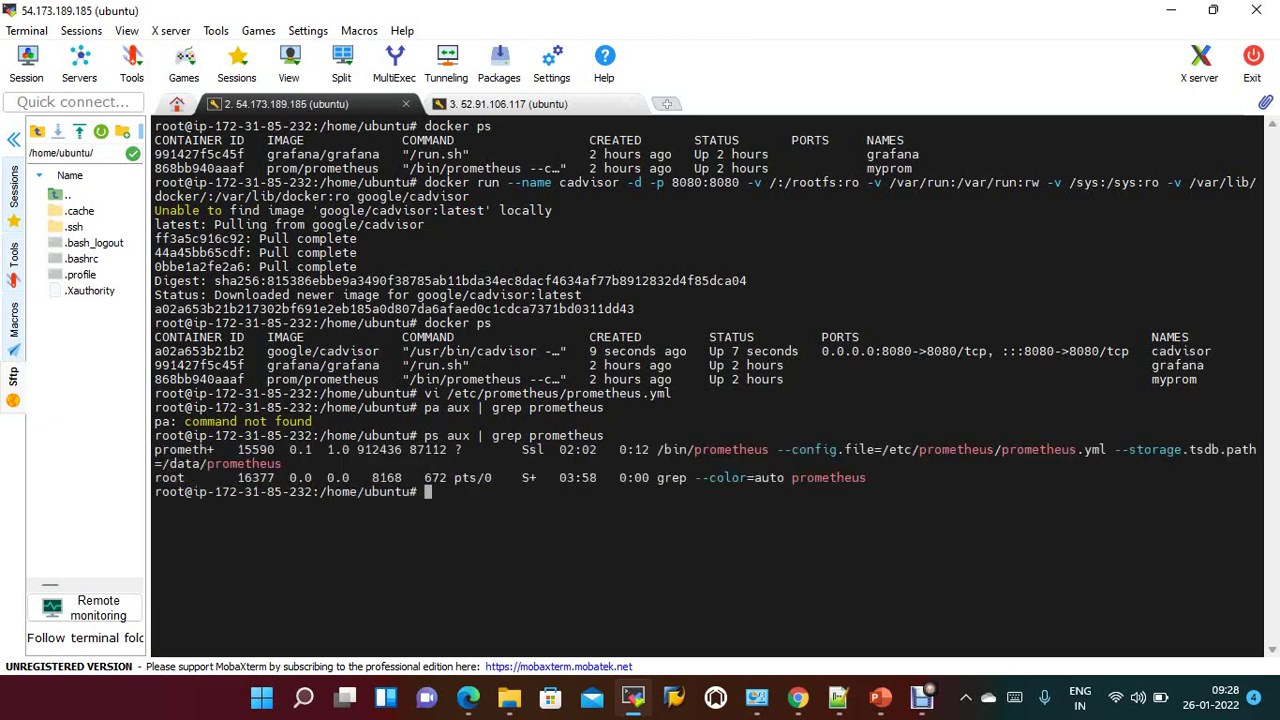
- Send kill -HUP to Prometheus PID 15590 and follow docker logs -f myprom
{"action": "double_click", "coordinate": [255, 449]}
{"action": "key", "text": "ctrl+c"}
{"action": "type", "text": "ki"}
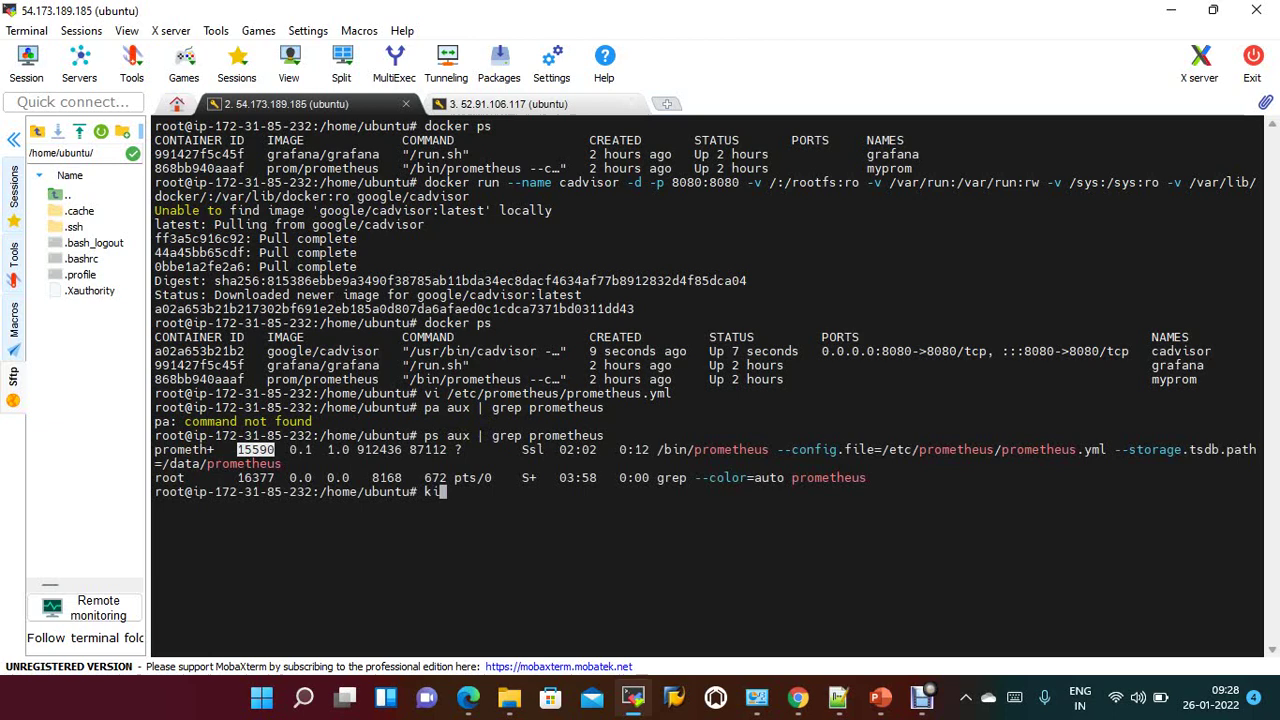
{"action": "type", "text": "ll -"}
{"action": "type", "text": "HUP"}
{"action": "right_click", "coordinate": [612, 380]}
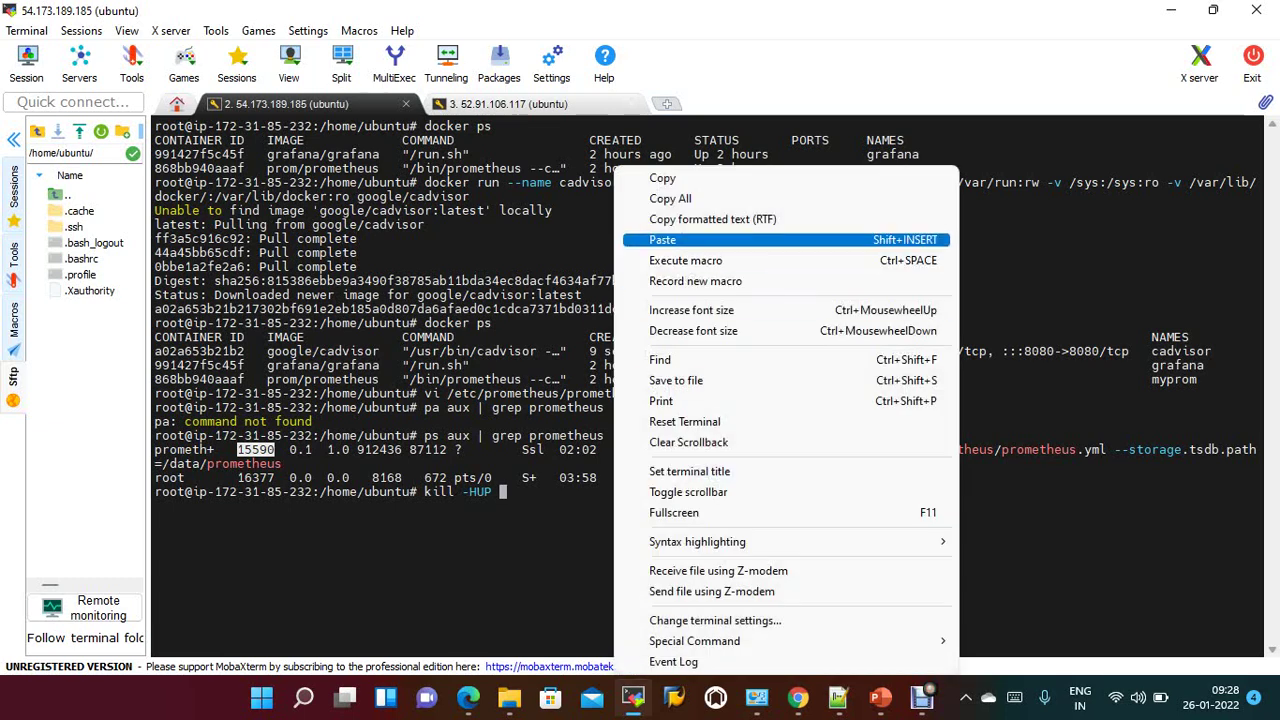
{"action": "left_click", "coordinate": [700, 240]}
{"action": "key", "text": "Return"}
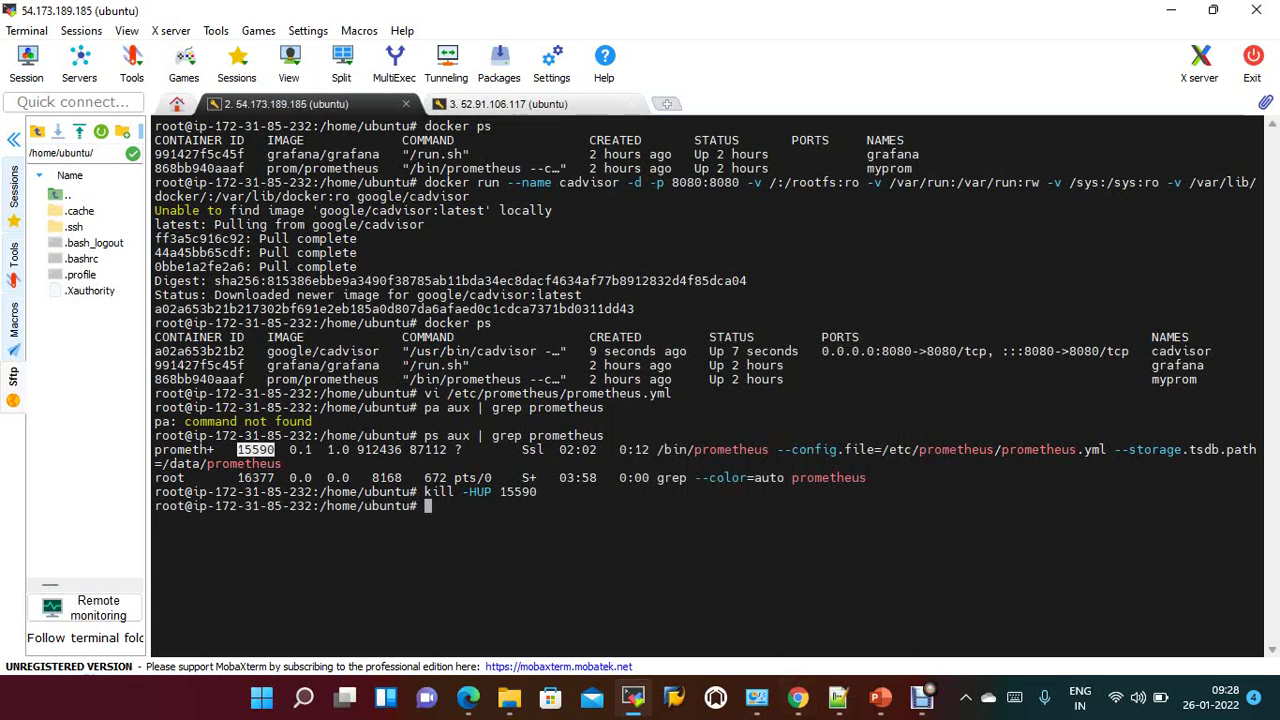
{"action": "type", "text": "docker "}
{"action": "type", "text": "log"}
{"action": "type", "text": "s -f "}
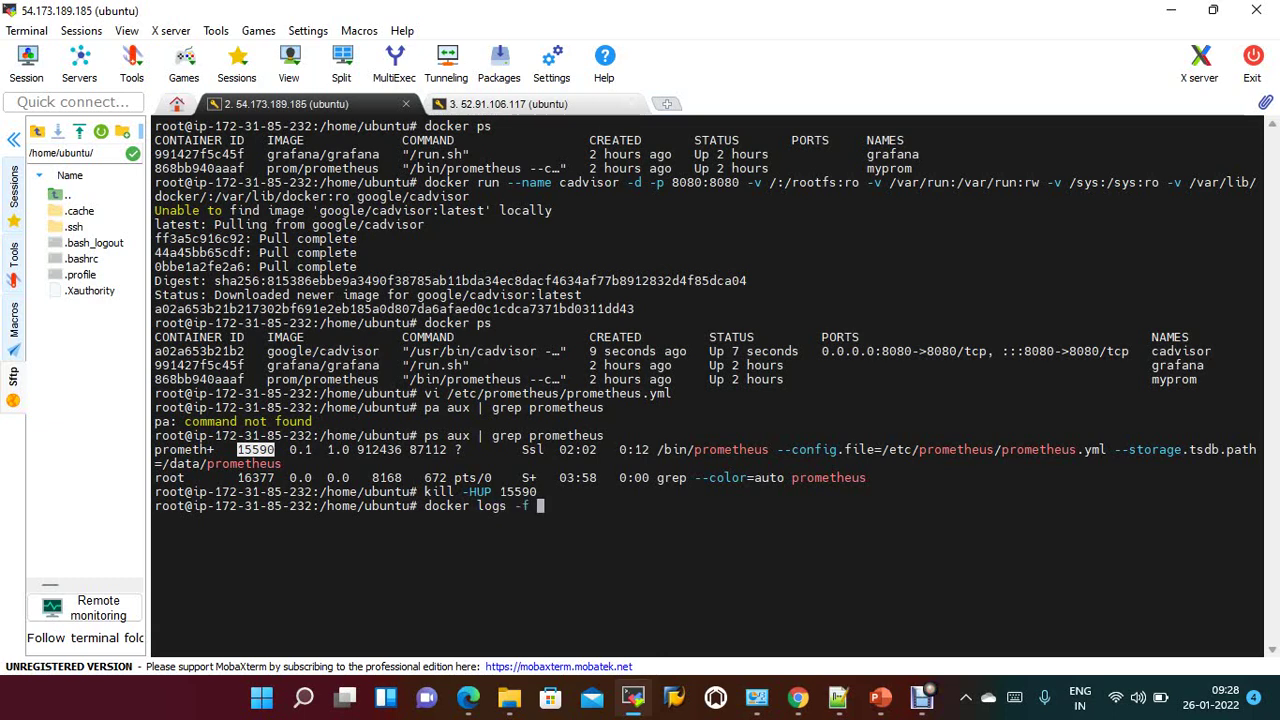
{"action": "type", "text": "myprom"}
{"action": "key", "text": "Return"}
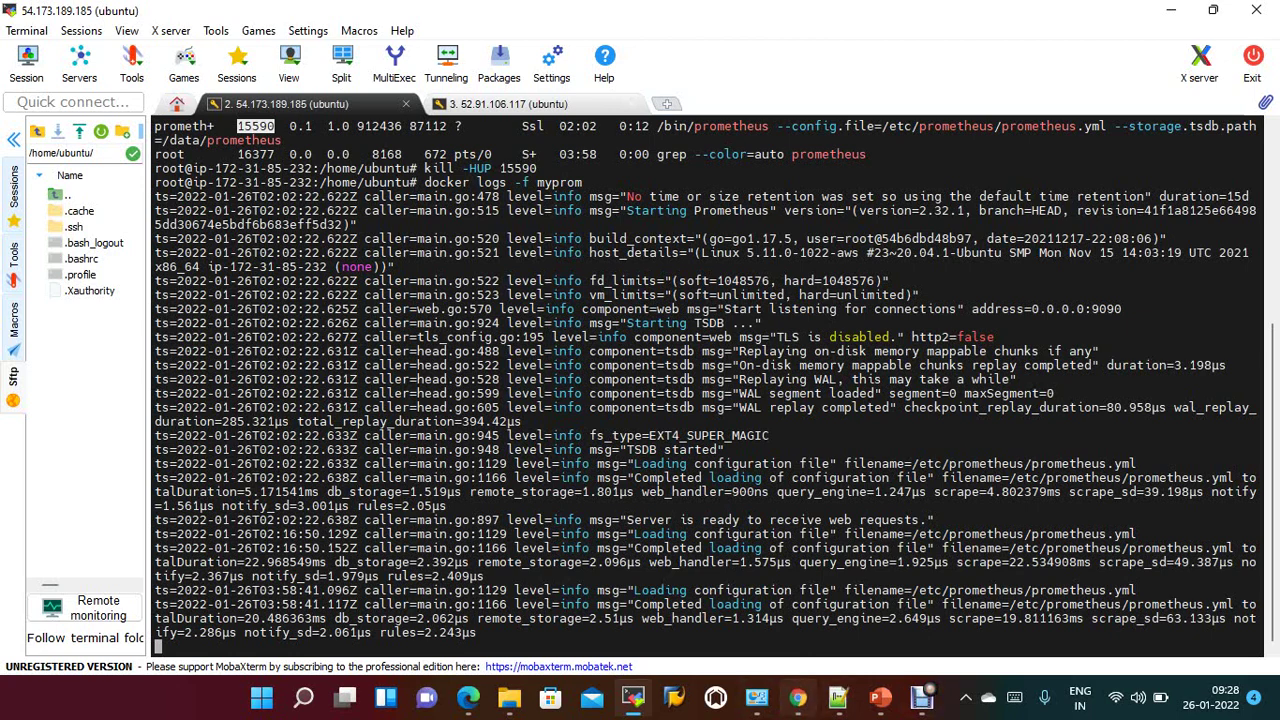
- Reload Prometheus and inspect the cadvisor (localhost:8080) and node-exporter entries on the Targets page
{"action": "left_click", "coordinate": [797, 697]}
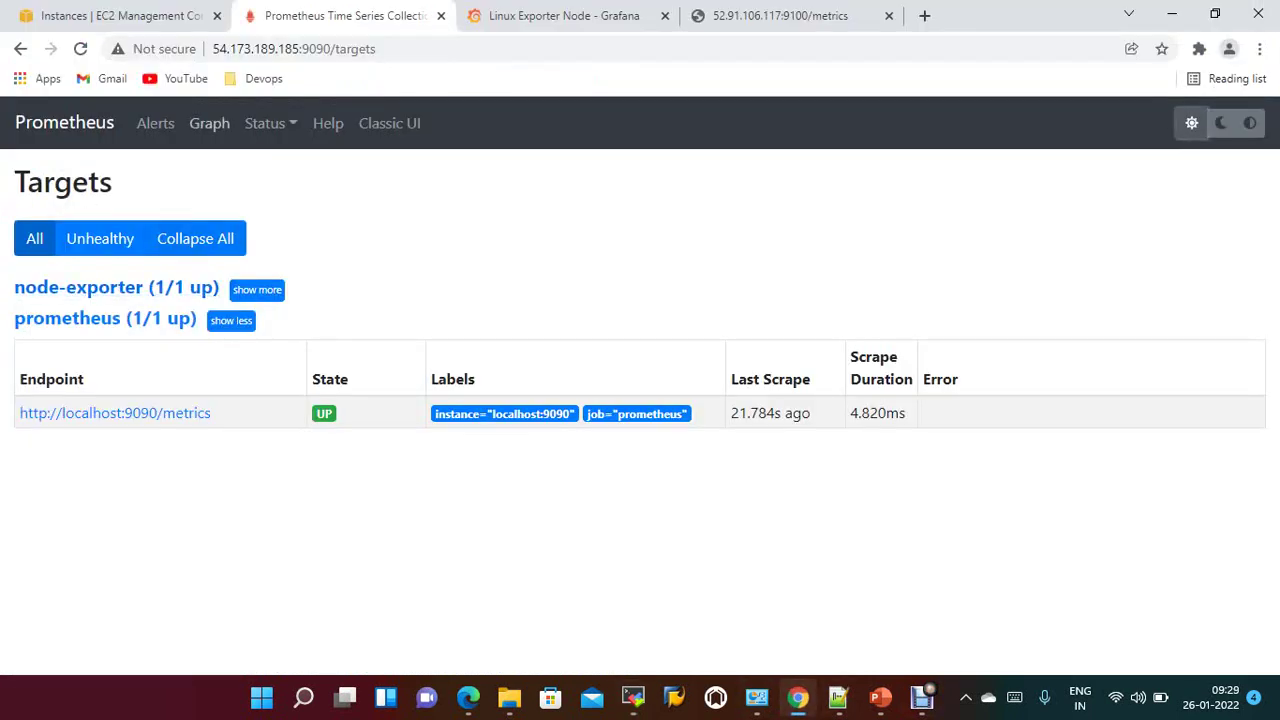
{"action": "key", "text": "F5"}
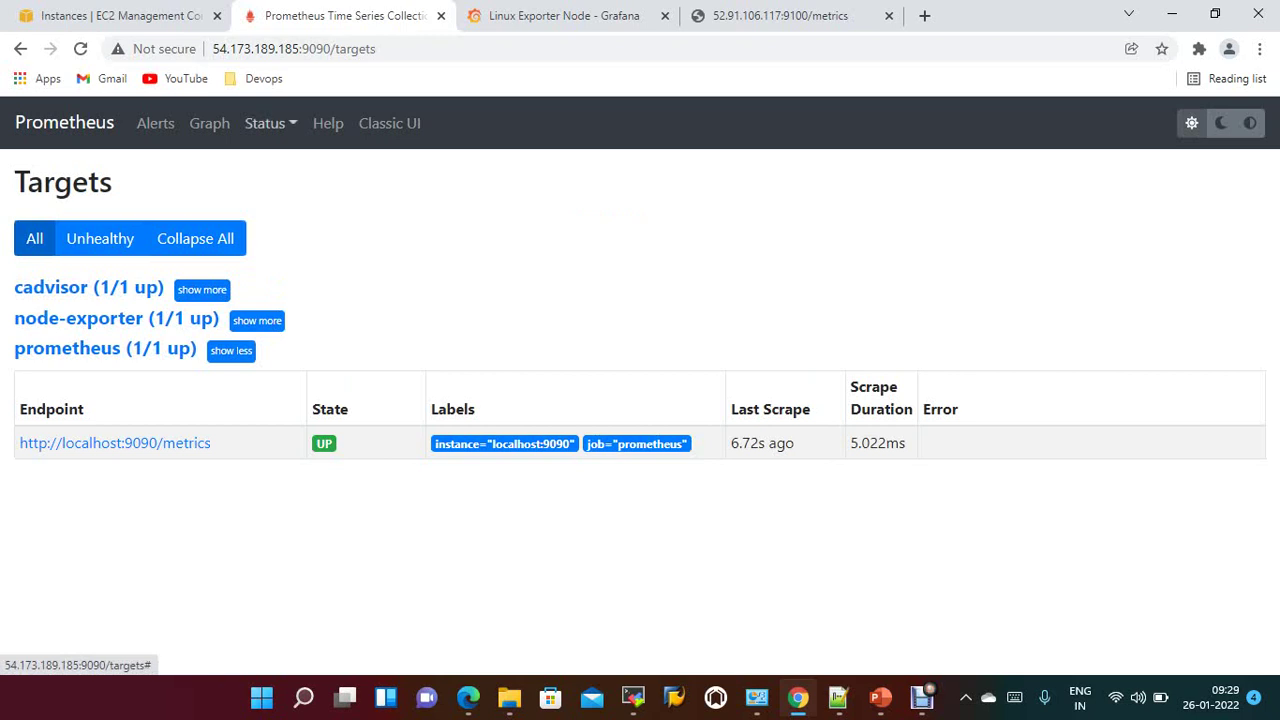
{"action": "left_click", "coordinate": [266, 123]}
{"action": "left_click", "coordinate": [284, 317]}
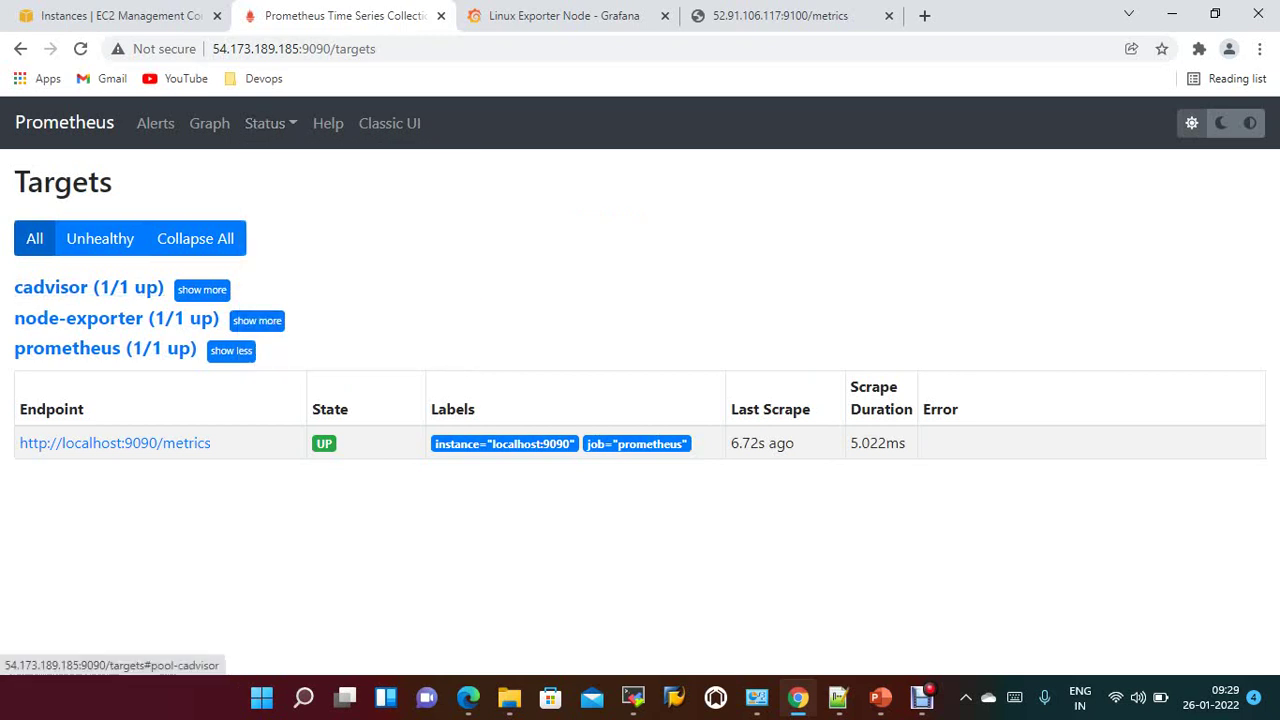
{"action": "left_click", "coordinate": [89, 287]}
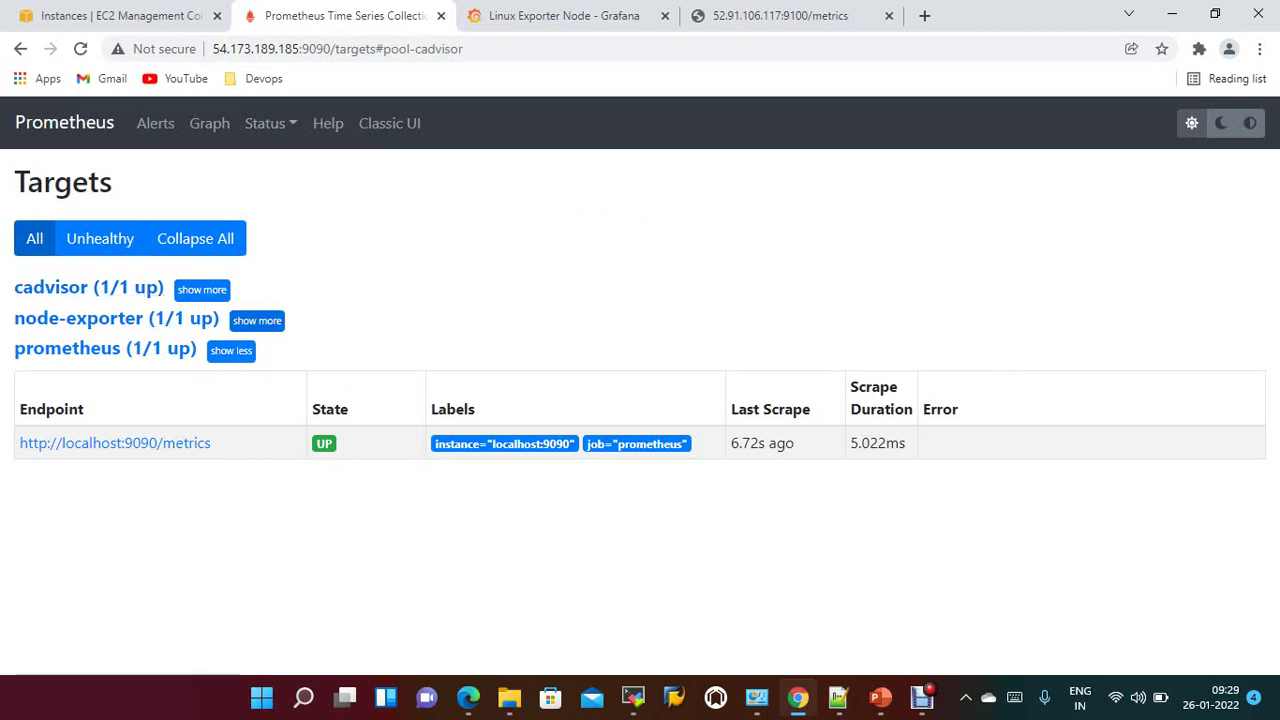
{"action": "left_click", "coordinate": [257, 320]}
{"action": "left_click", "coordinate": [202, 289]}
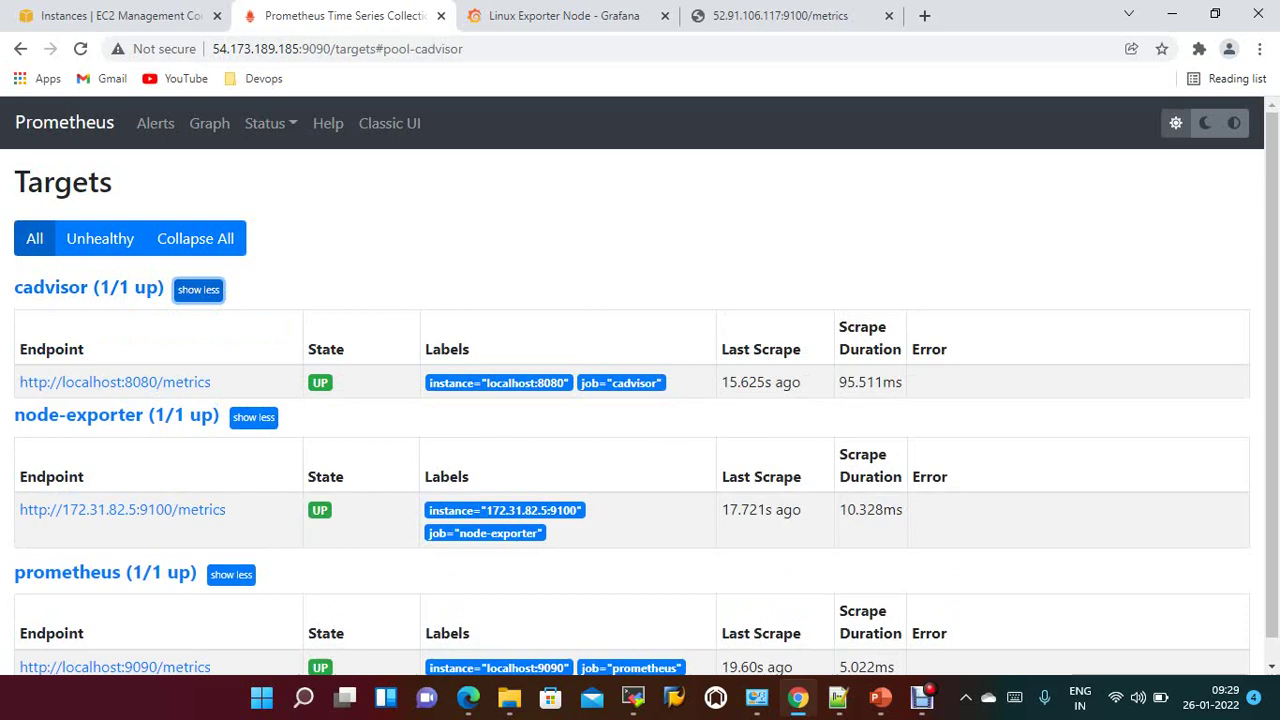
- Review the prometheus target details, then go to the Service Discovery page
{"action": "scroll", "coordinate": [640, 400], "scroll_direction": "down", "scroll_amount": 1}
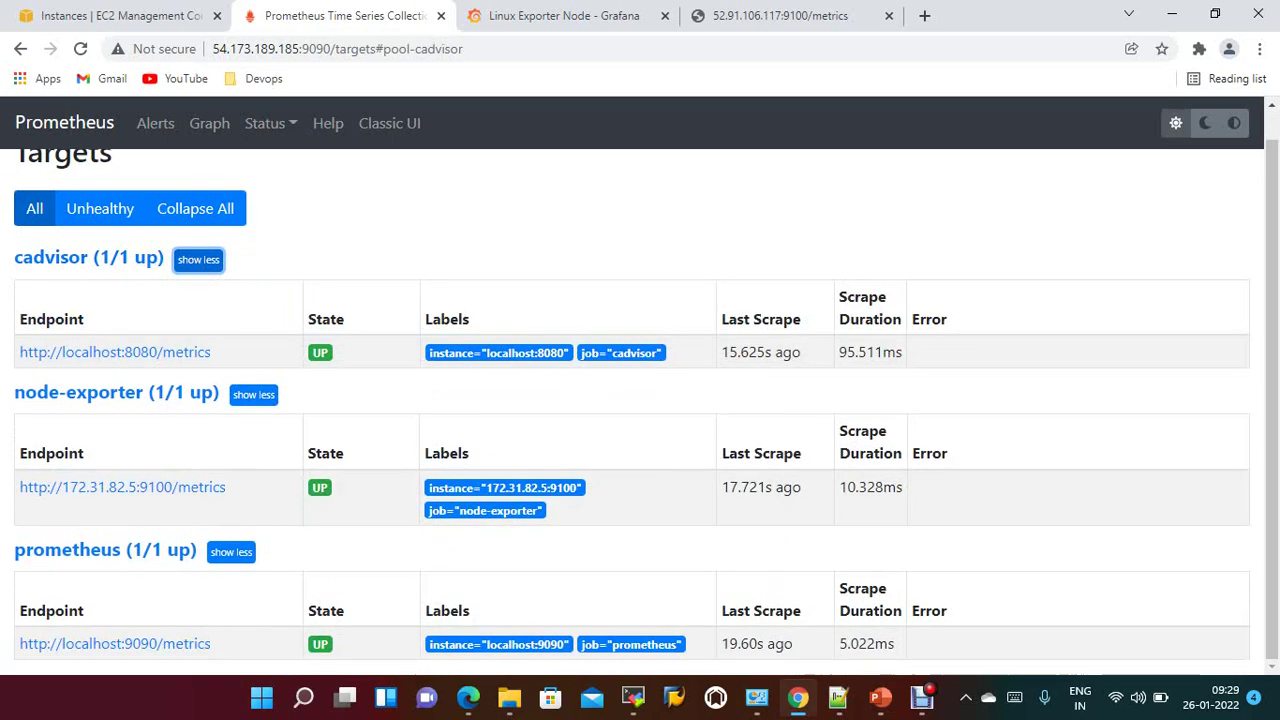
{"action": "left_click", "coordinate": [231, 552]}
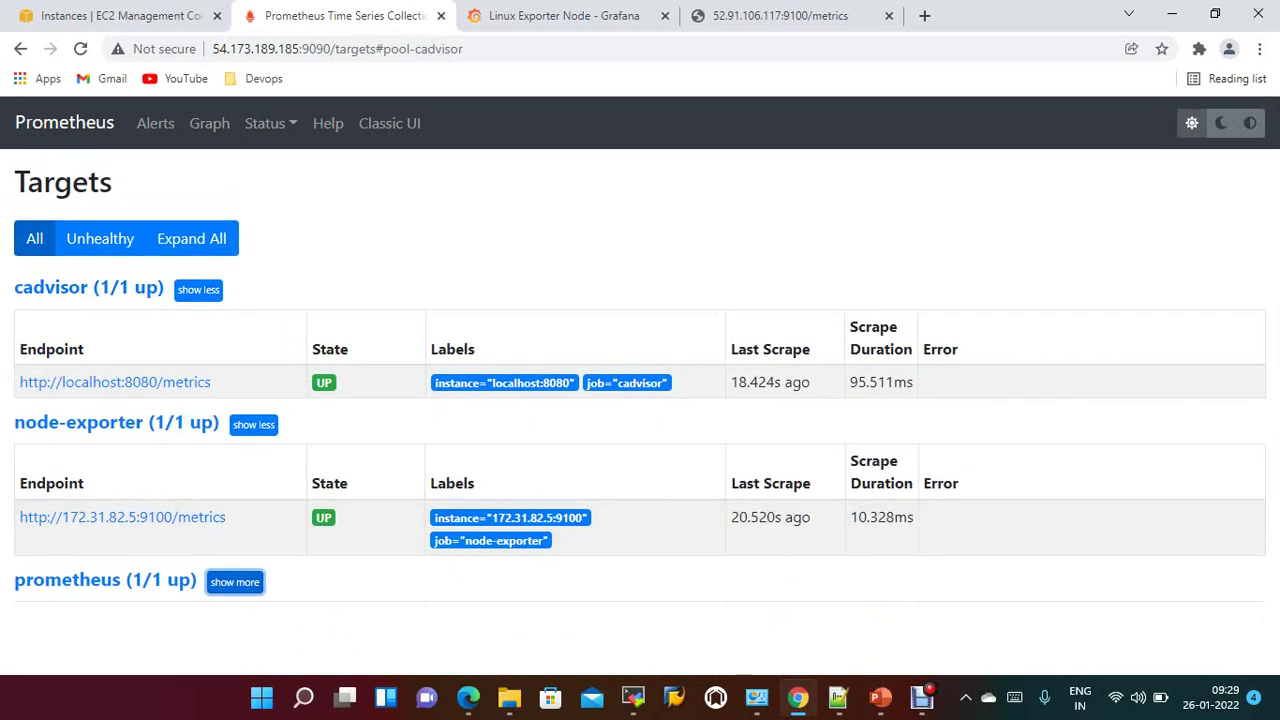
{"action": "key", "text": "Return"}
{"action": "scroll", "coordinate": [640, 400], "scroll_direction": "down", "scroll_amount": 1}
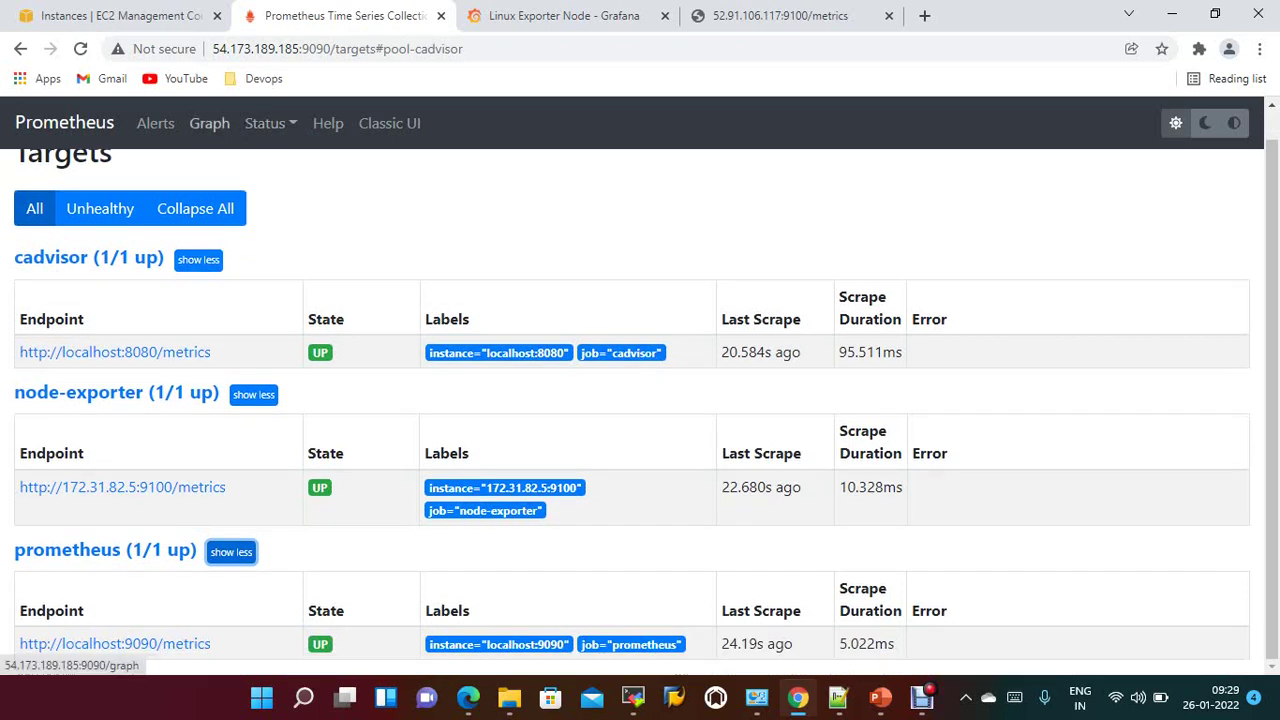
{"action": "left_click", "coordinate": [270, 123]}
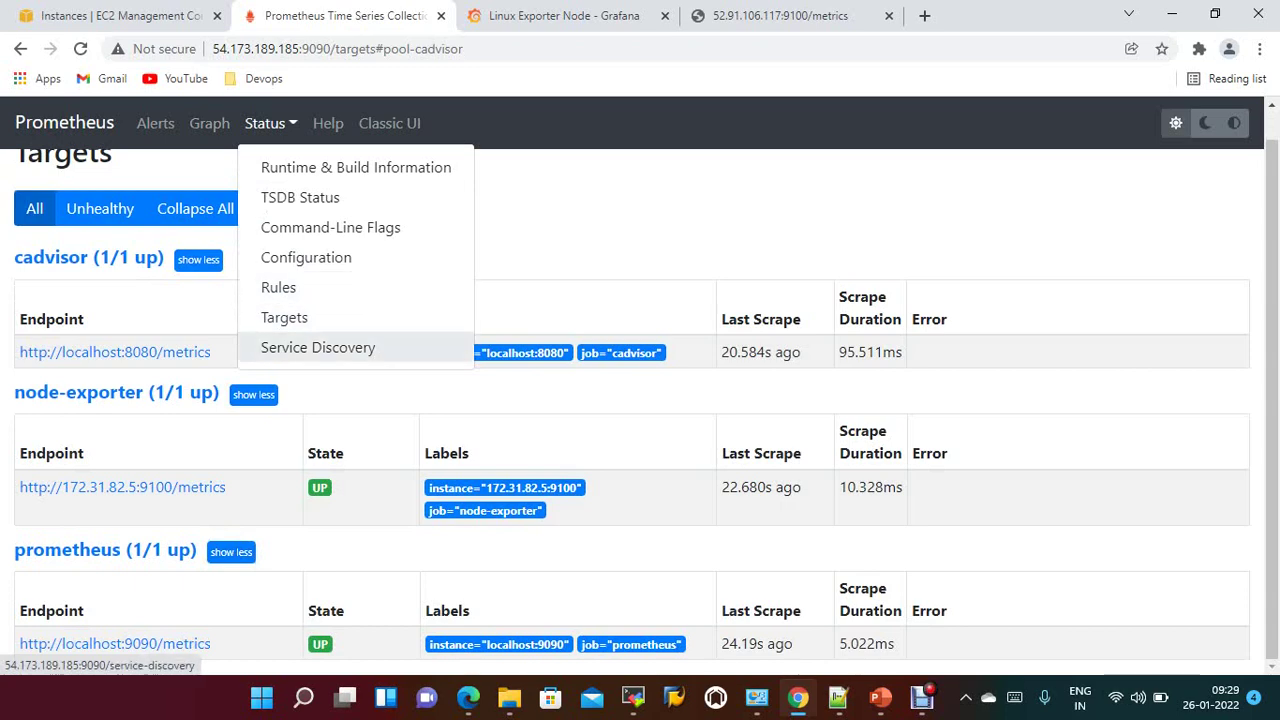
{"action": "left_click", "coordinate": [318, 347]}
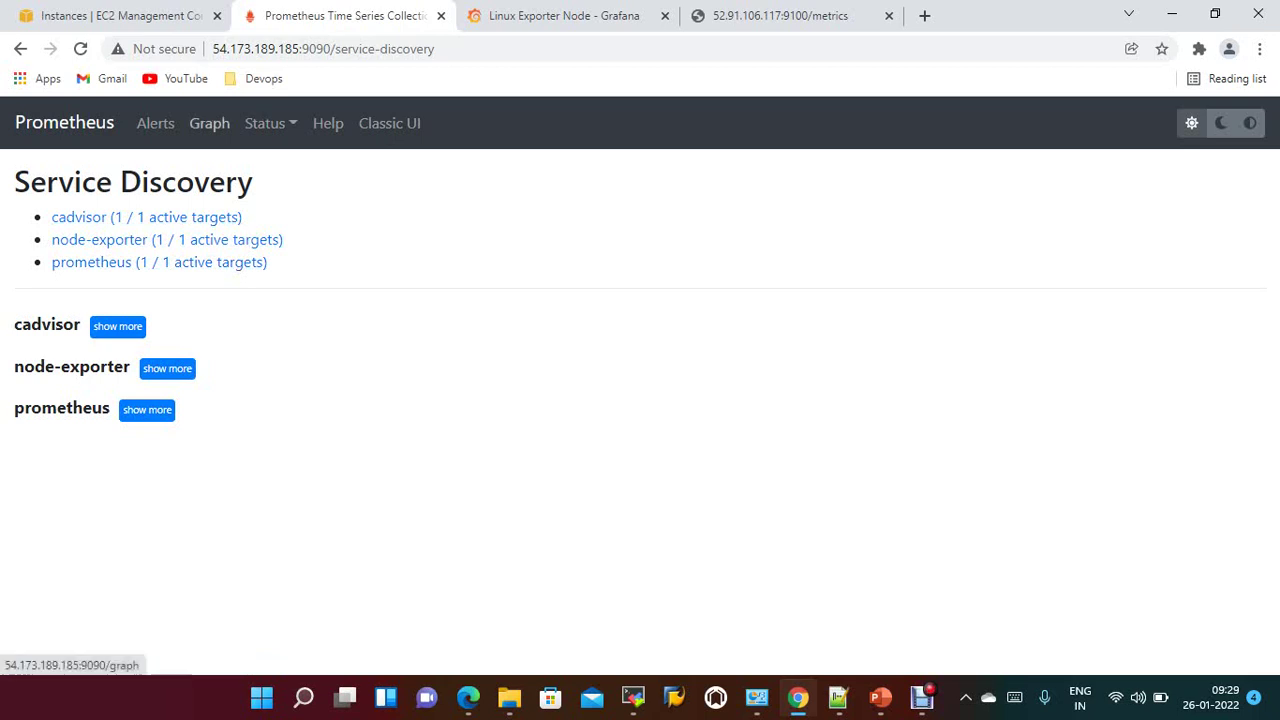
- In Prometheus Graph, run the up query, then execute the duplicate-timestamp metric query
{"action": "left_click", "coordinate": [209, 123]}
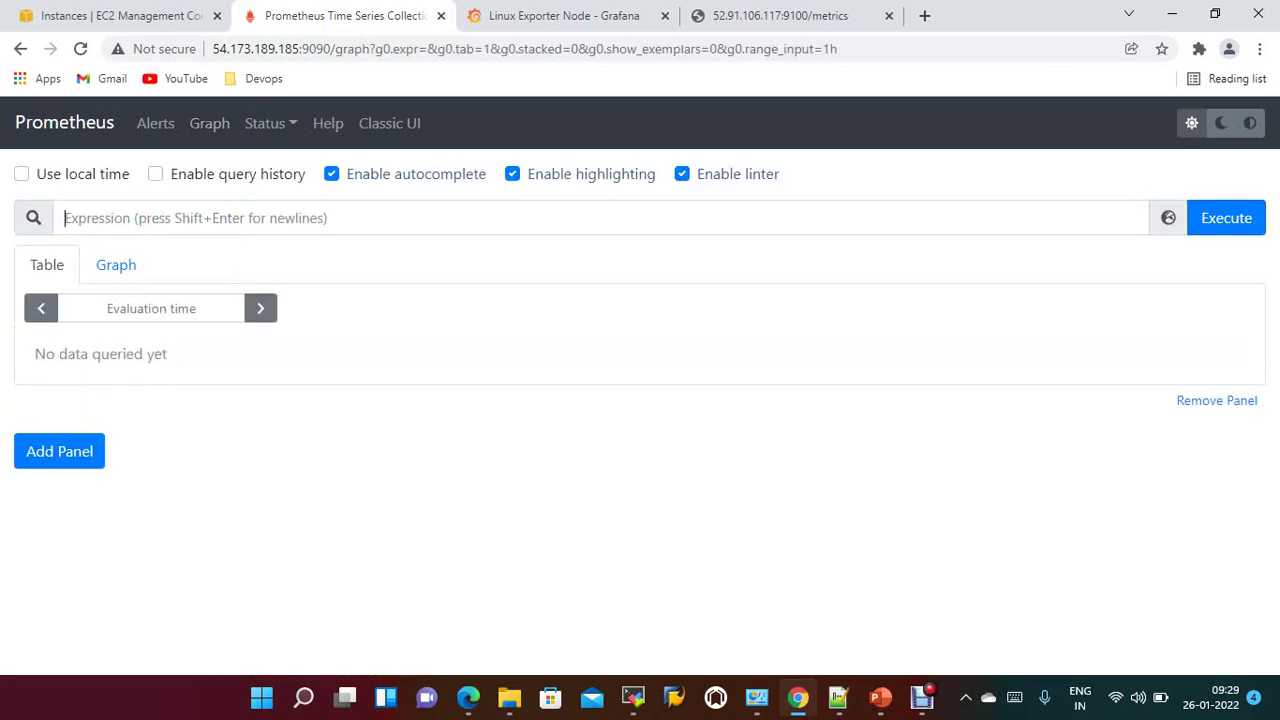
{"action": "type", "text": "up"}
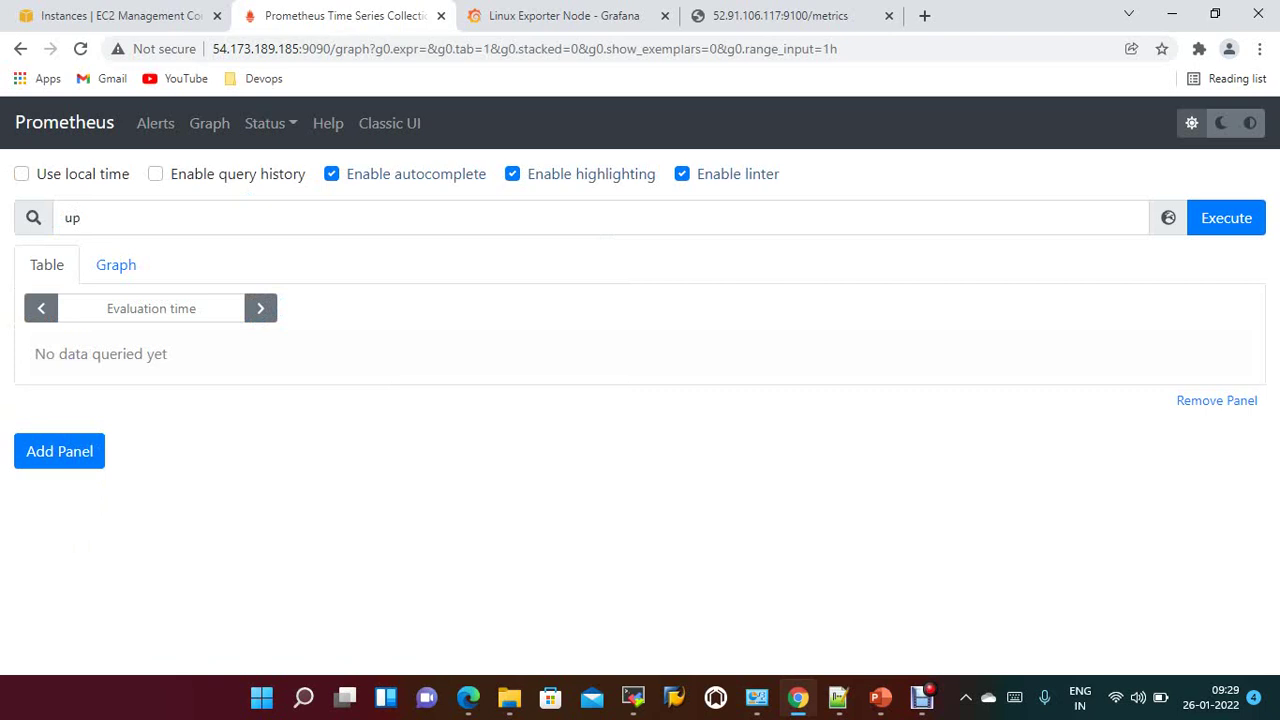
{"action": "key", "text": "Return"}
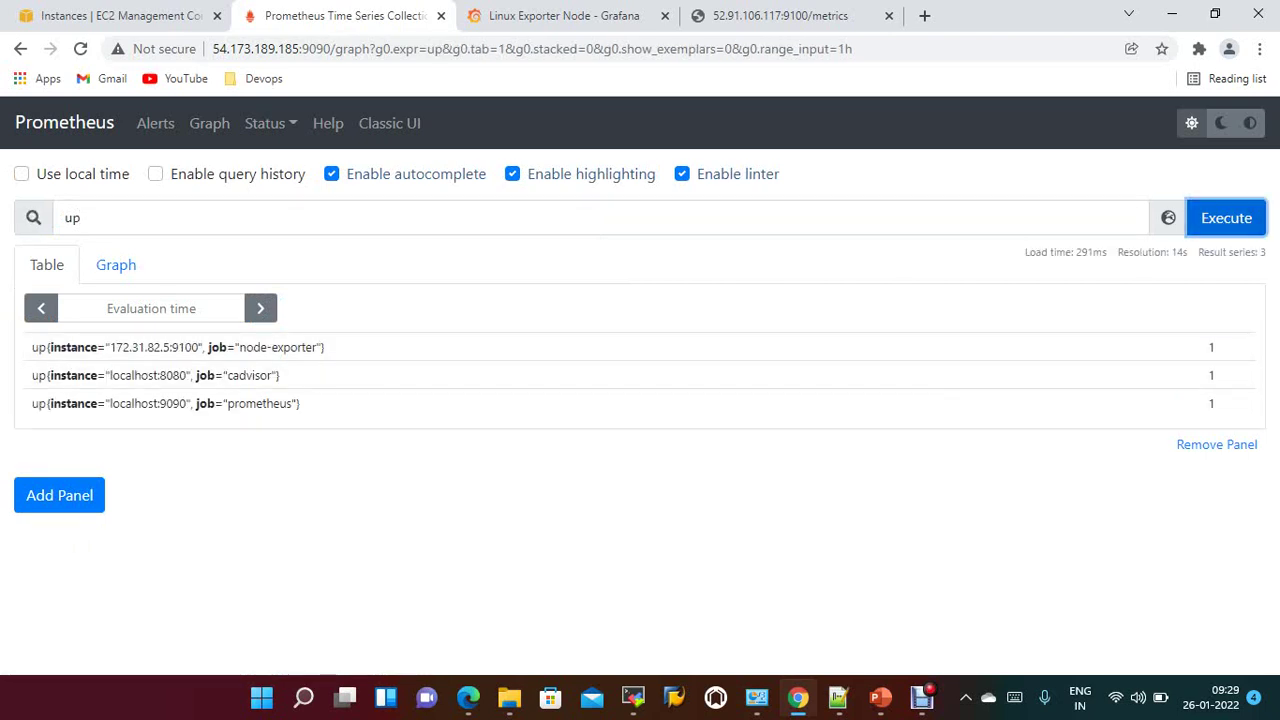
{"action": "type", "text": "time"}
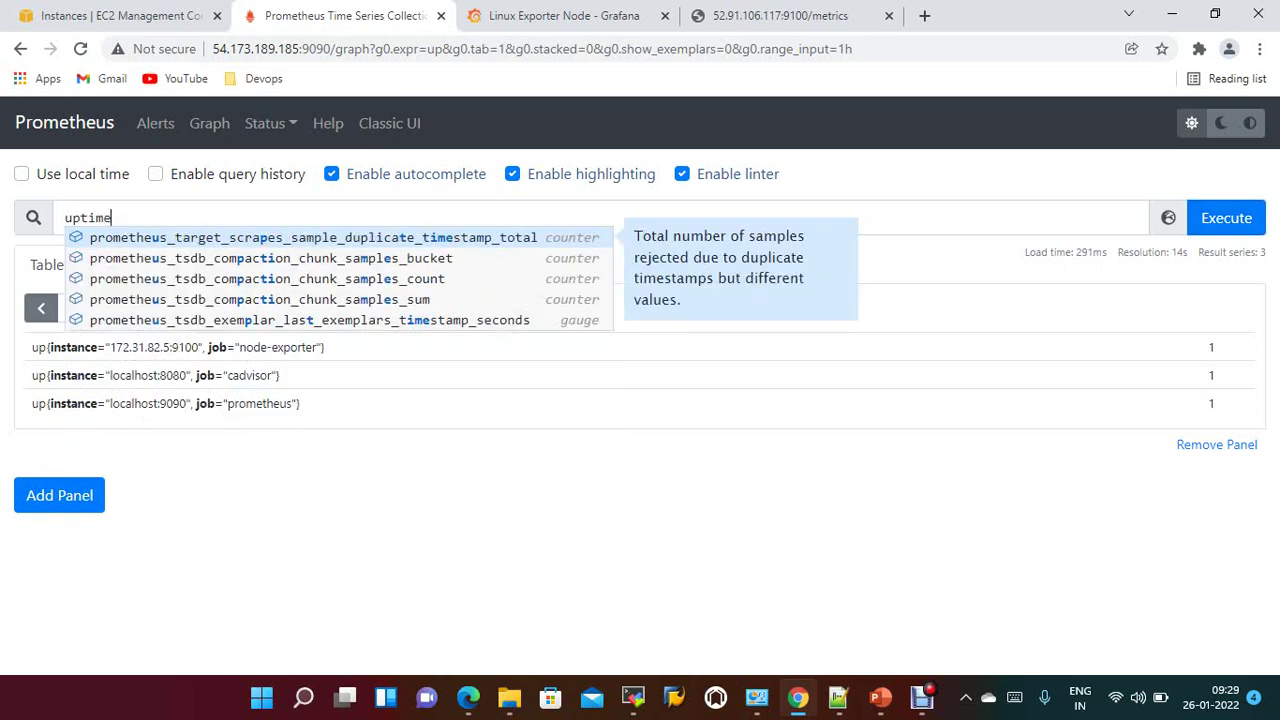
{"action": "key", "text": "Return"}
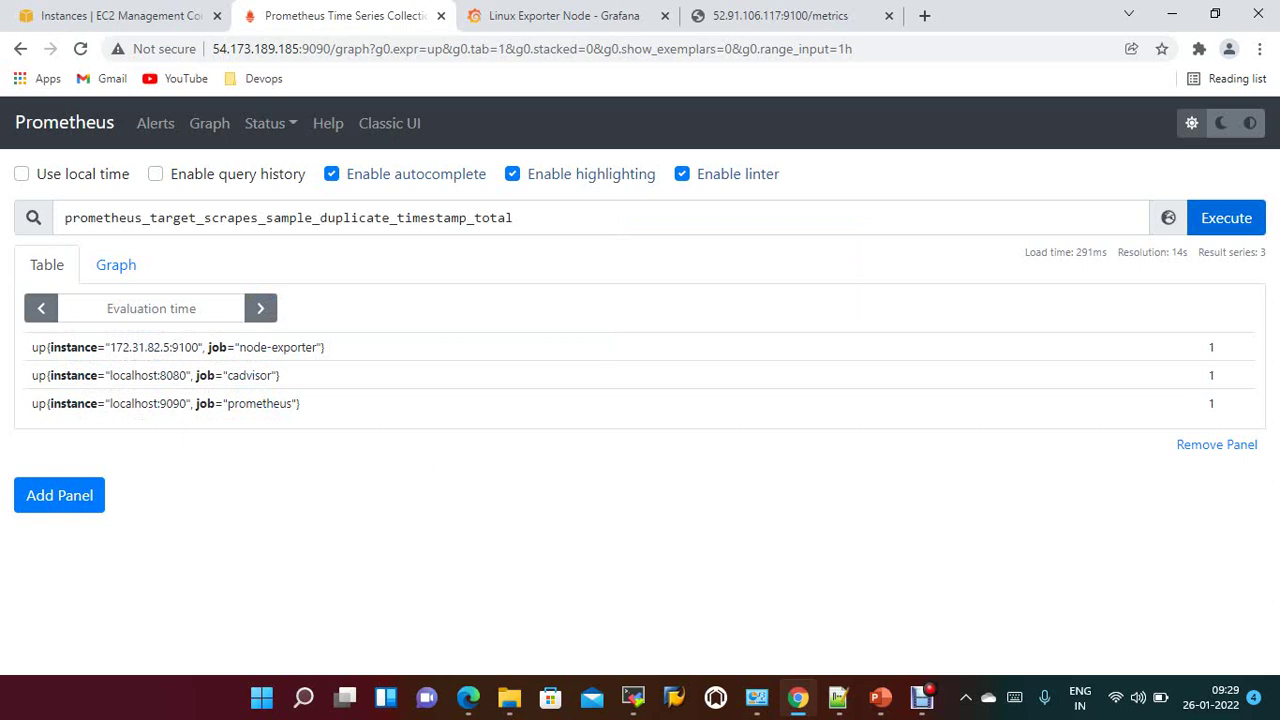
{"action": "left_click", "coordinate": [1226, 218]}
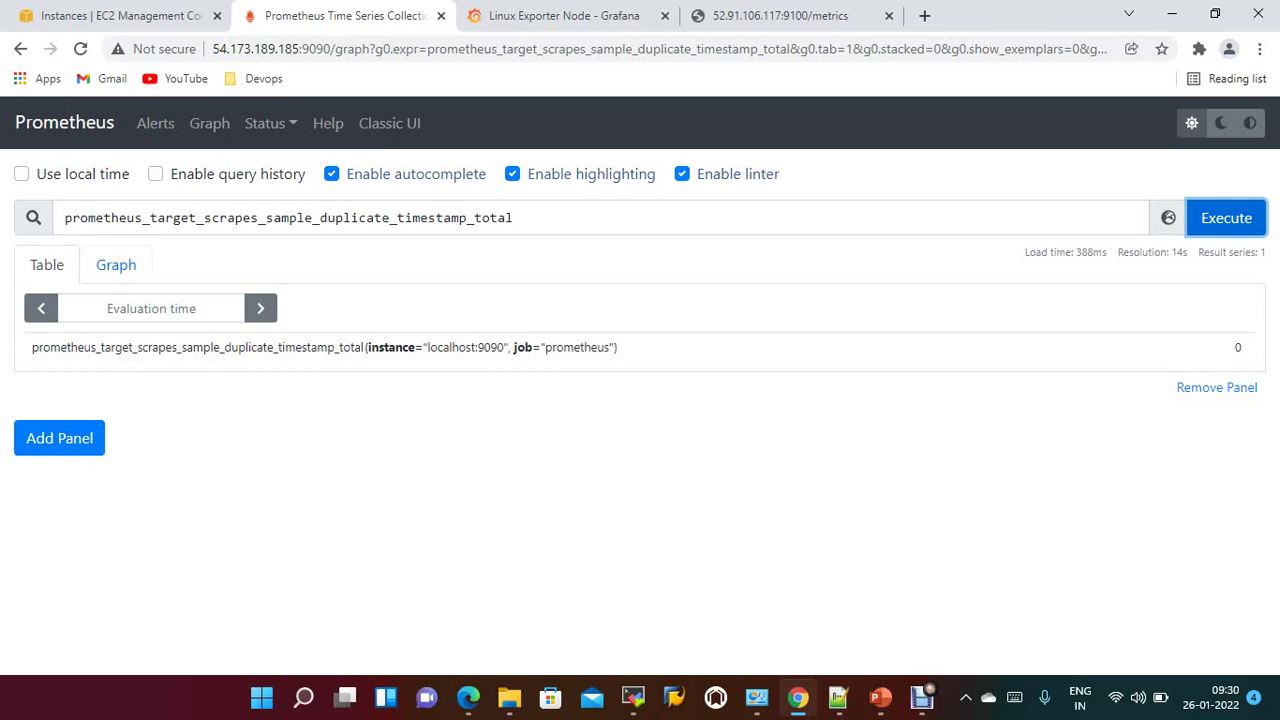
- View the query result as a chart, return to the table, and switch to Grafana
{"action": "left_click", "coordinate": [116, 264]}
{"action": "scroll", "coordinate": [640, 450], "scroll_direction": "down", "scroll_amount": 3}
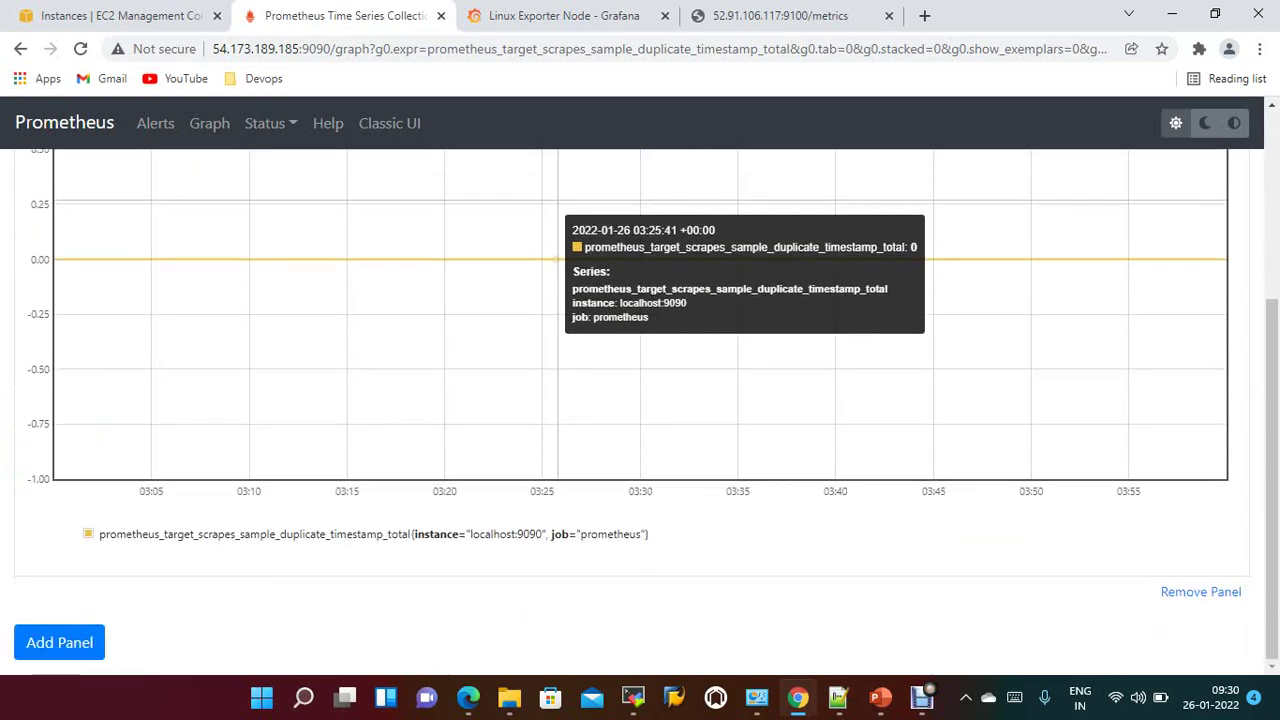
{"action": "scroll", "coordinate": [640, 450], "scroll_direction": "up", "scroll_amount": 3}
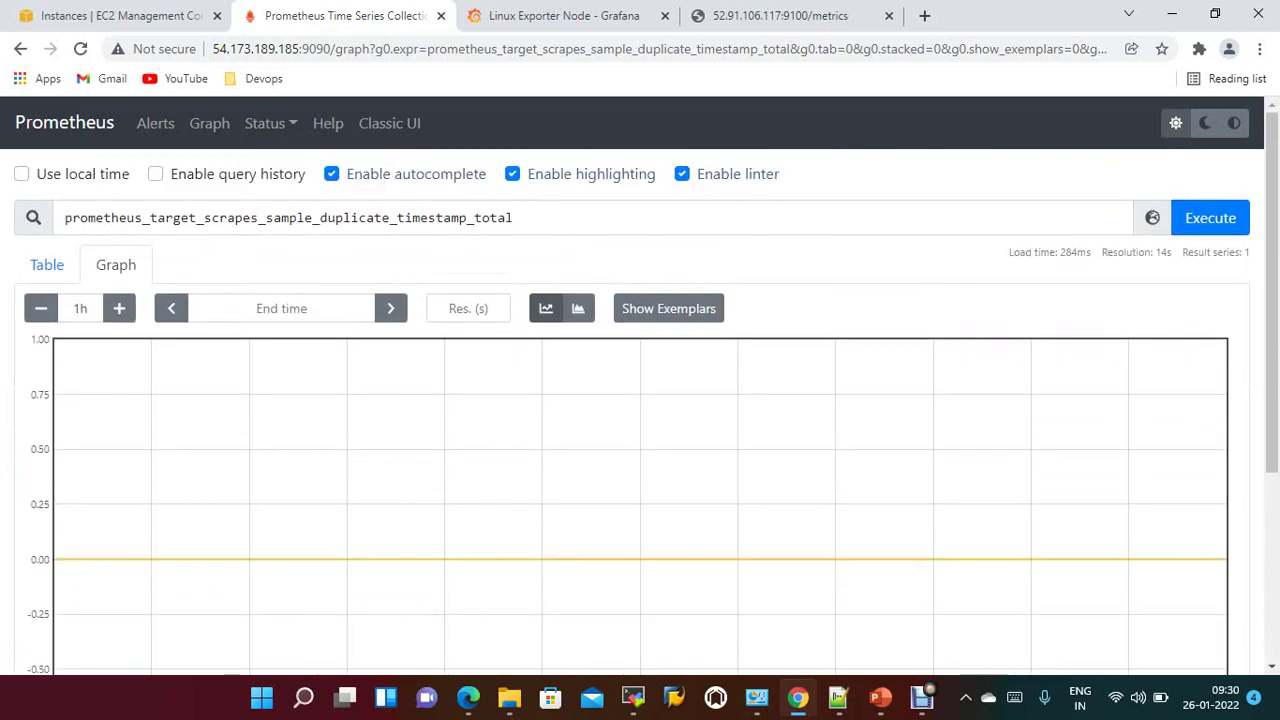
{"action": "key", "text": "alt+Left"}
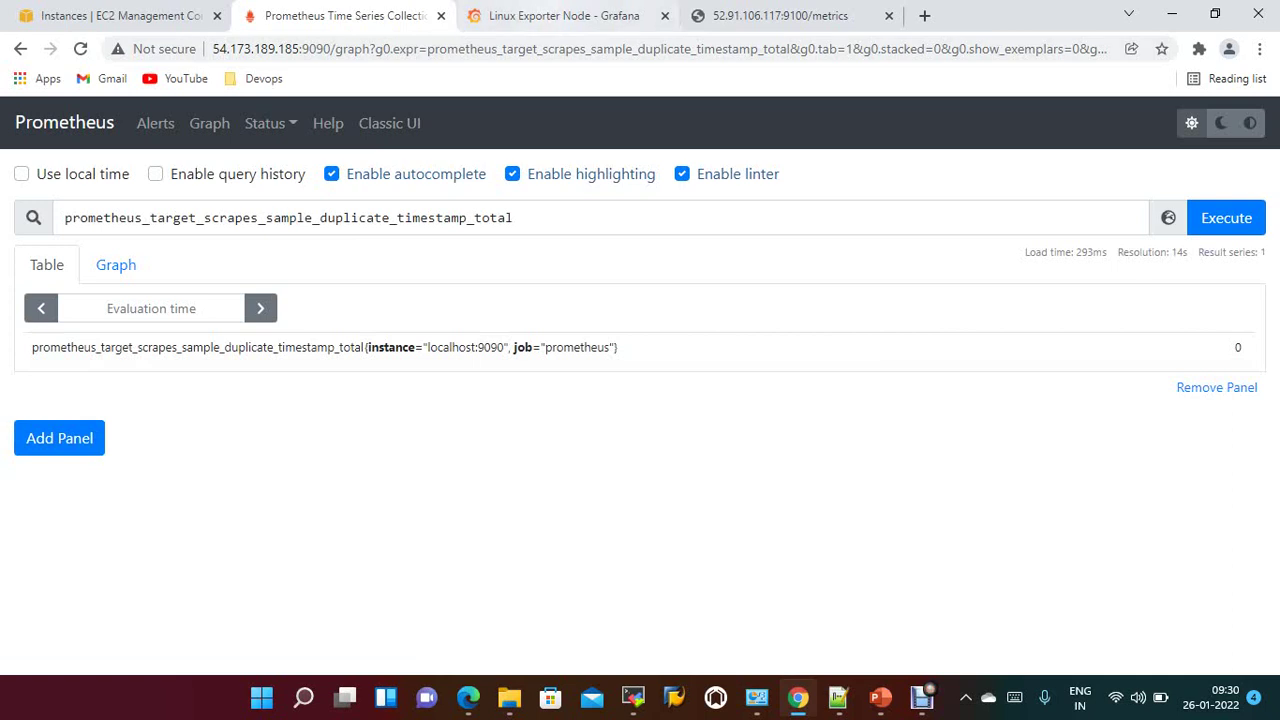
{"action": "left_click", "coordinate": [563, 15]}
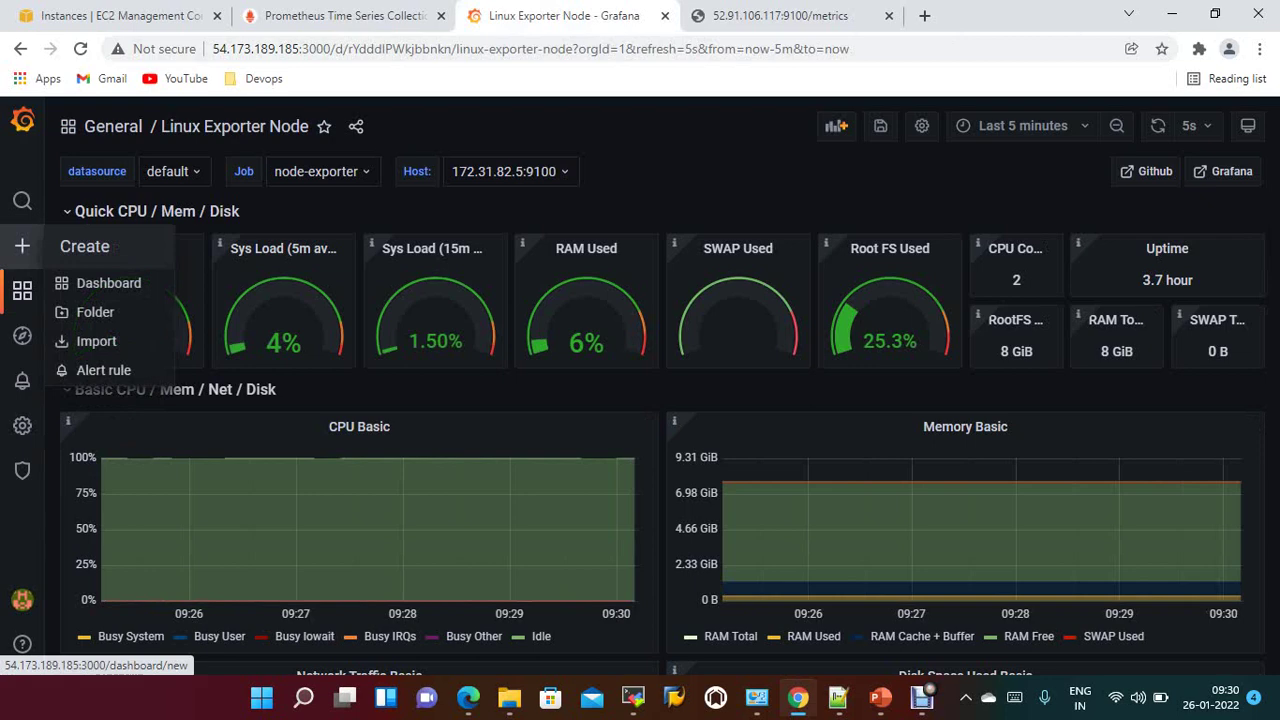
- Import Grafana dashboard 893 from grafana.com using the default Prometheus data source
{"action": "left_click", "coordinate": [108, 283]}
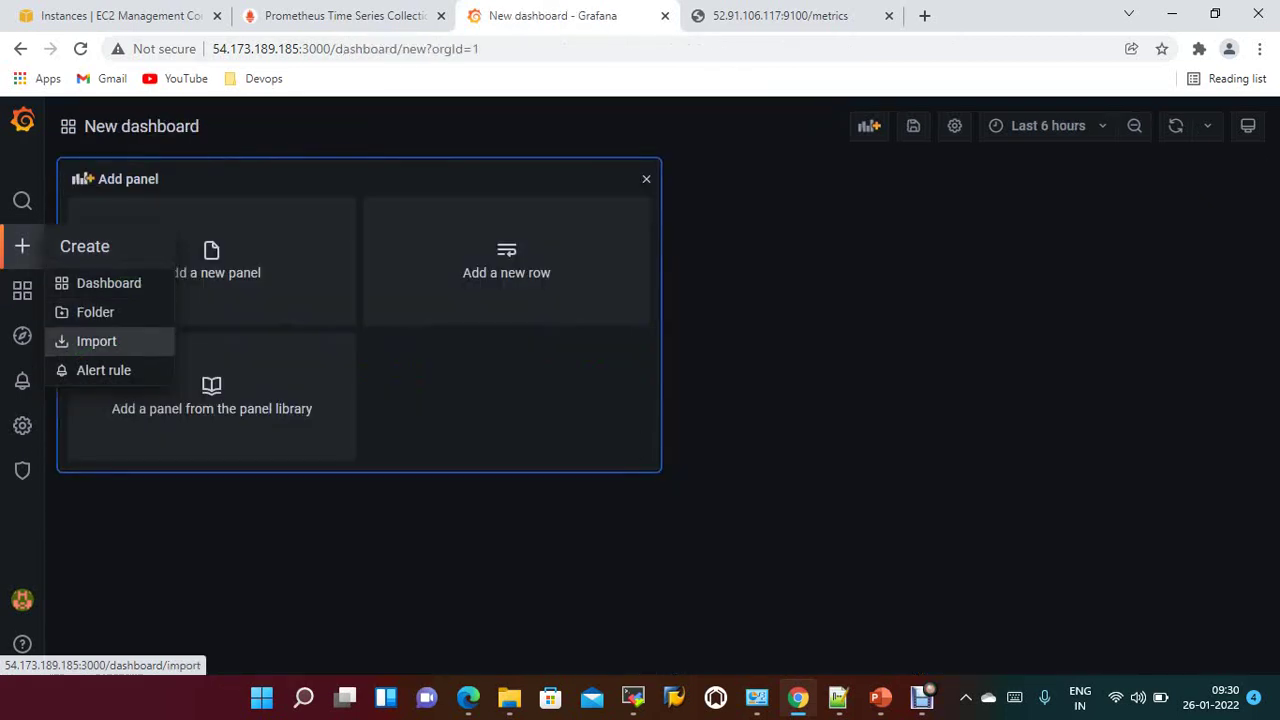
{"action": "left_click", "coordinate": [96, 341]}
{"action": "left_click", "coordinate": [110, 319]}
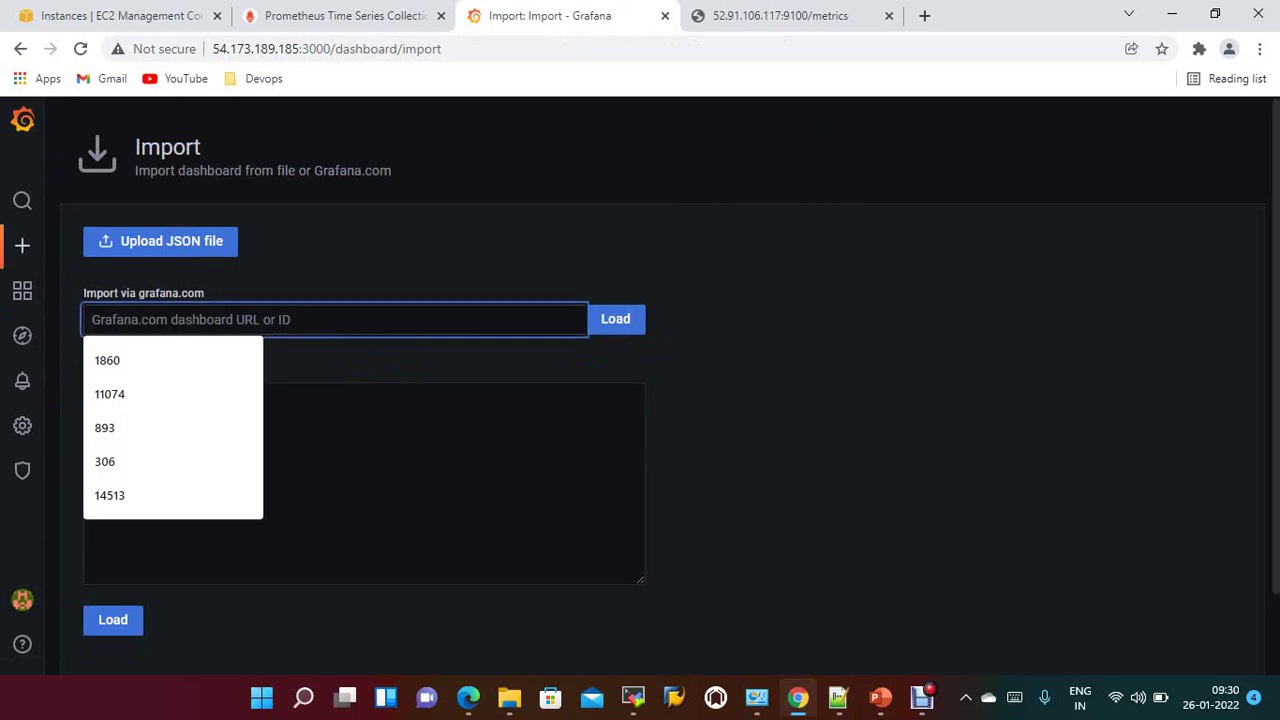
{"action": "type", "text": "89"}
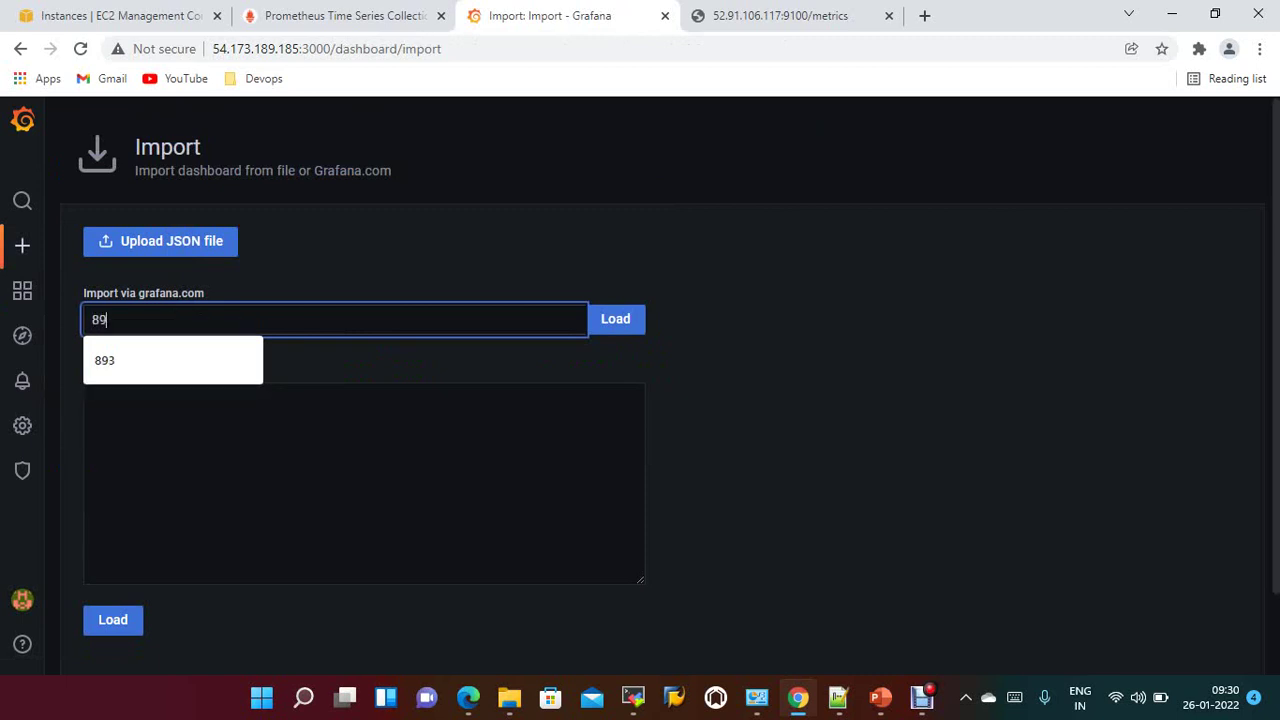
{"action": "type", "text": "3"}
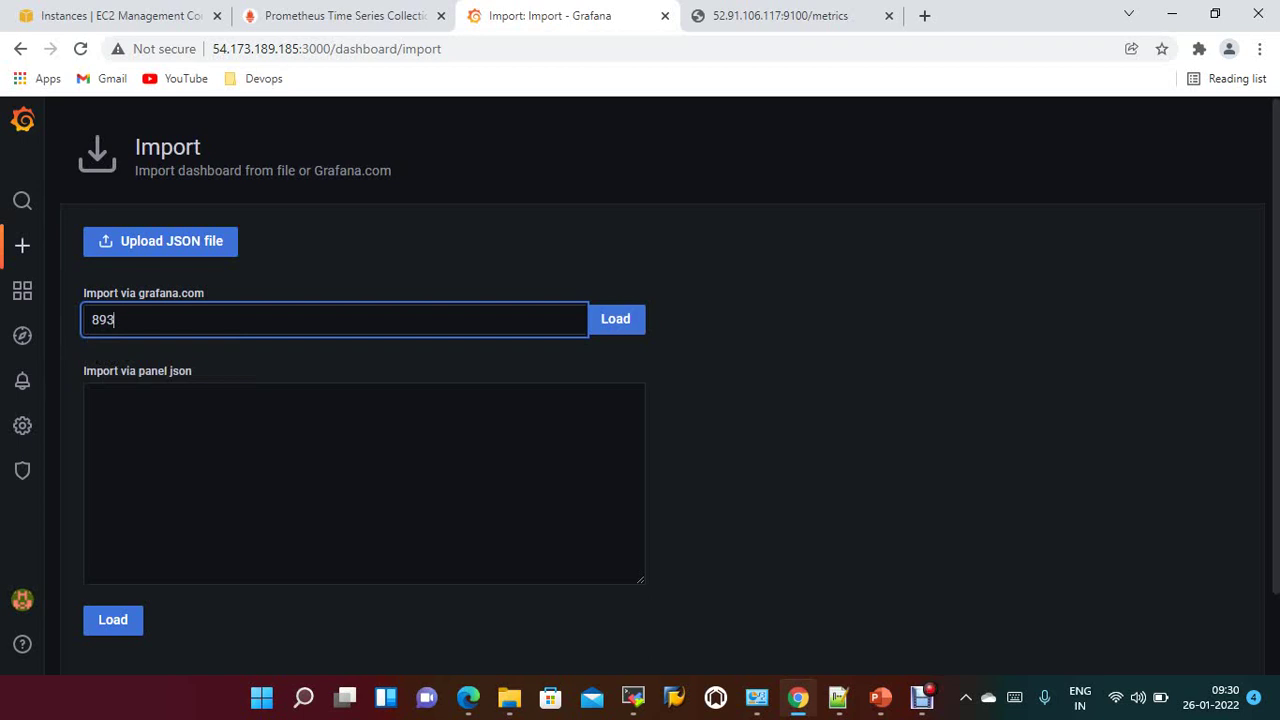
{"action": "key", "text": "ctrl+a"}
{"action": "key", "text": "Return"}
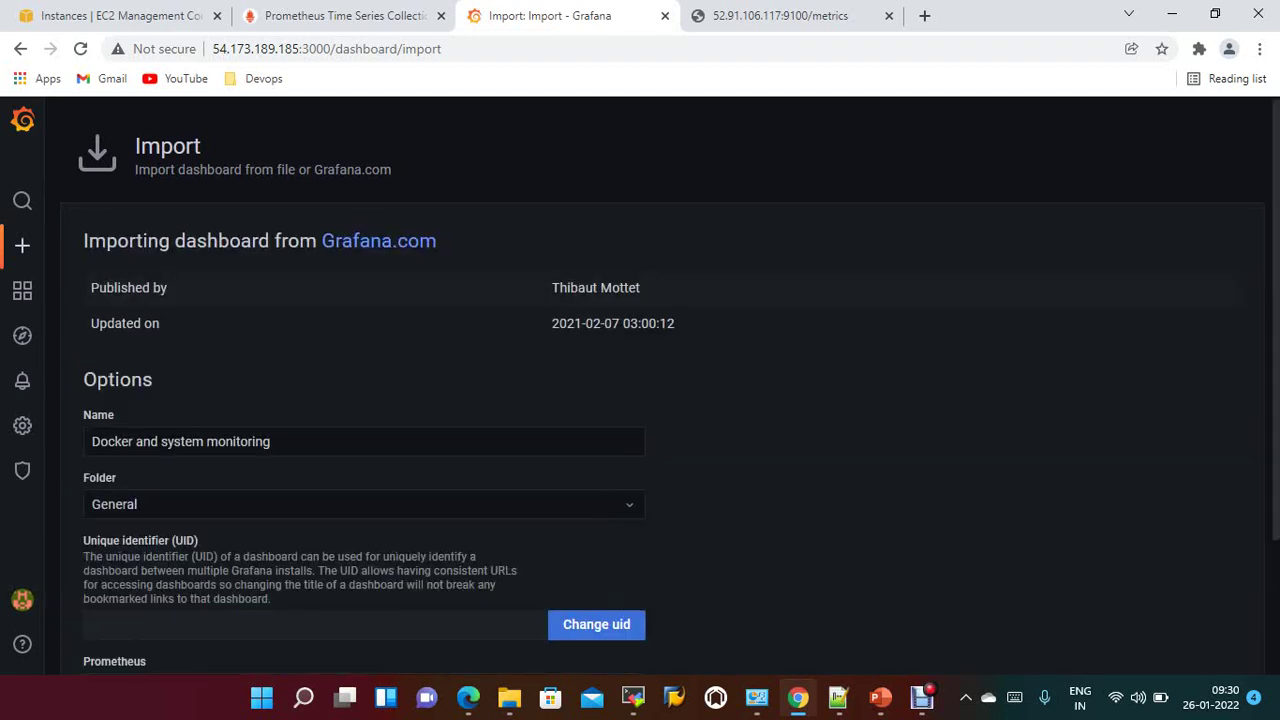
{"action": "scroll", "coordinate": [640, 400], "scroll_direction": "down", "scroll_amount": 2}
{"action": "left_click", "coordinate": [364, 513]}
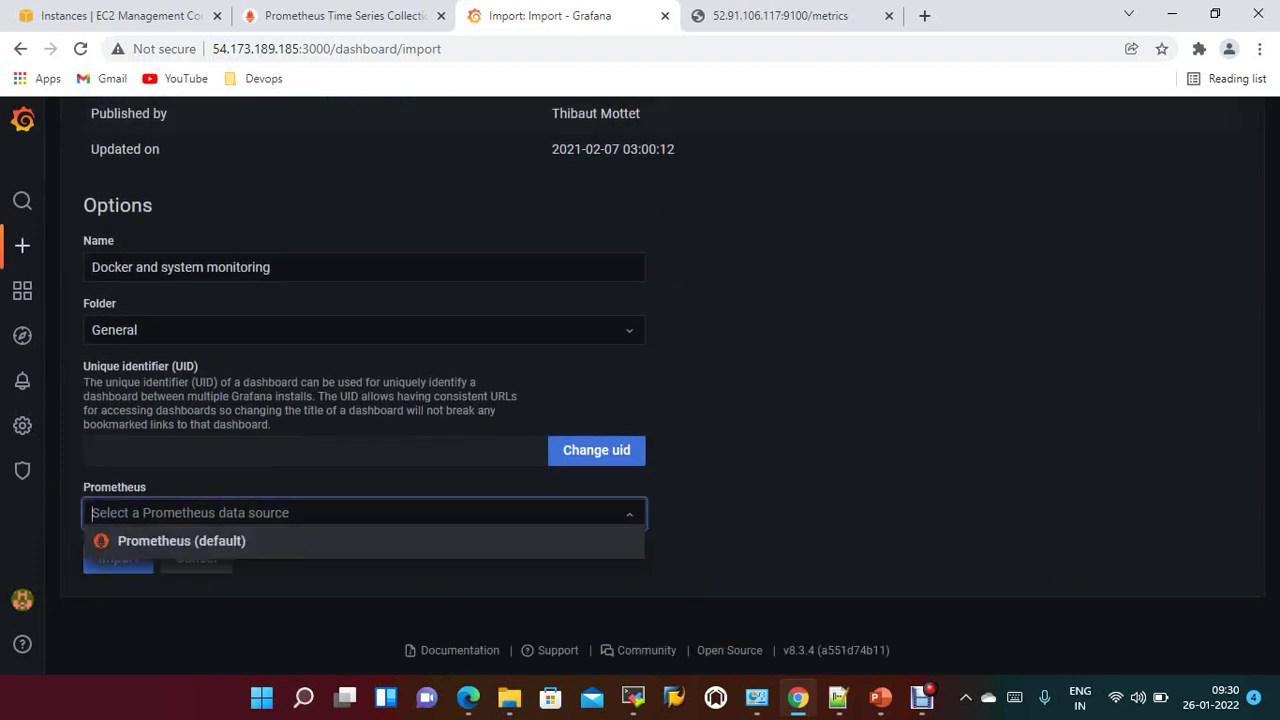
{"action": "left_click", "coordinate": [170, 540]}
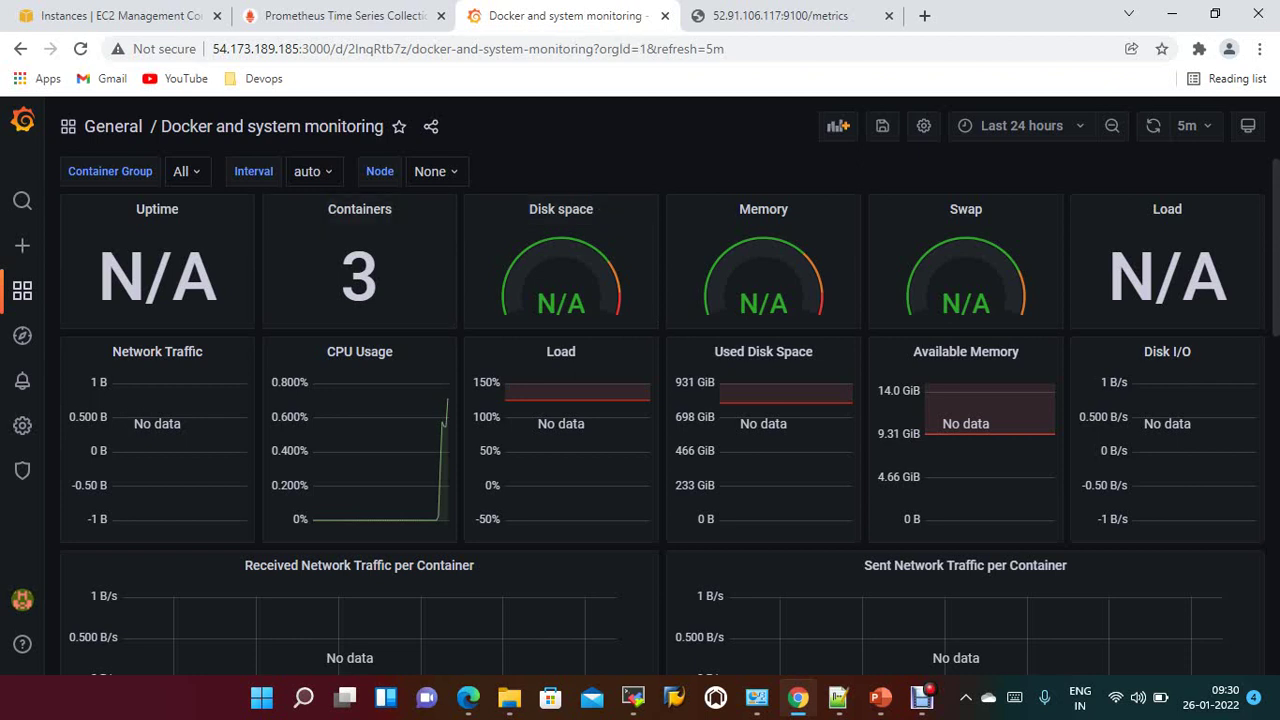
{"action": "left_click", "coordinate": [313, 171]}
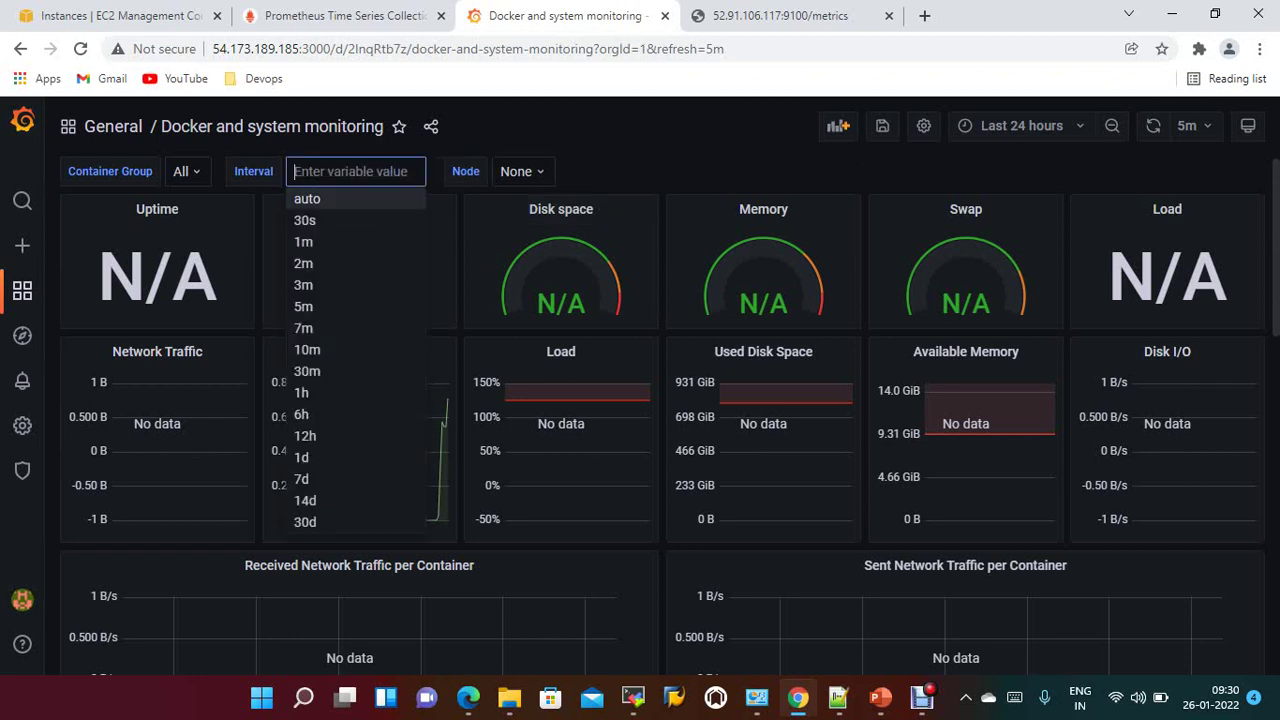
{"action": "double_click", "coordinate": [157, 209]}
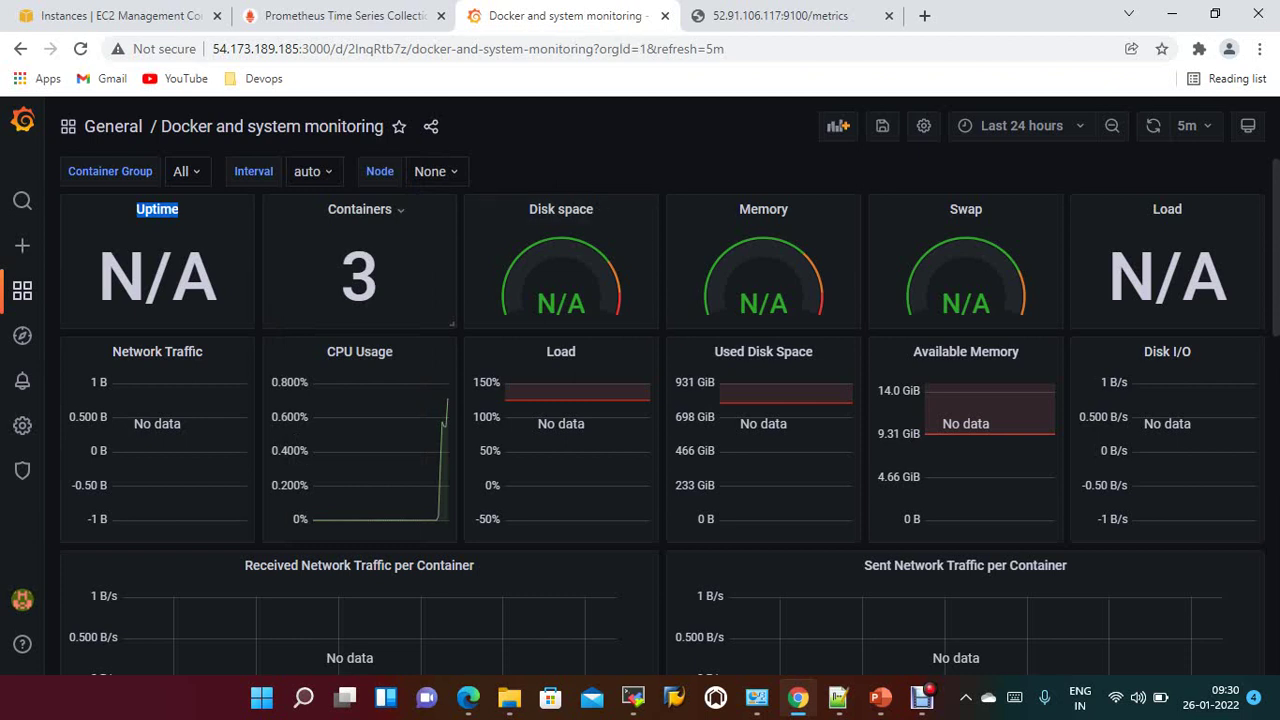
{"action": "scroll", "coordinate": [440, 330], "scroll_direction": "down", "scroll_amount": 2}
{"action": "scroll", "coordinate": [440, 340], "scroll_direction": "down", "scroll_amount": 4}
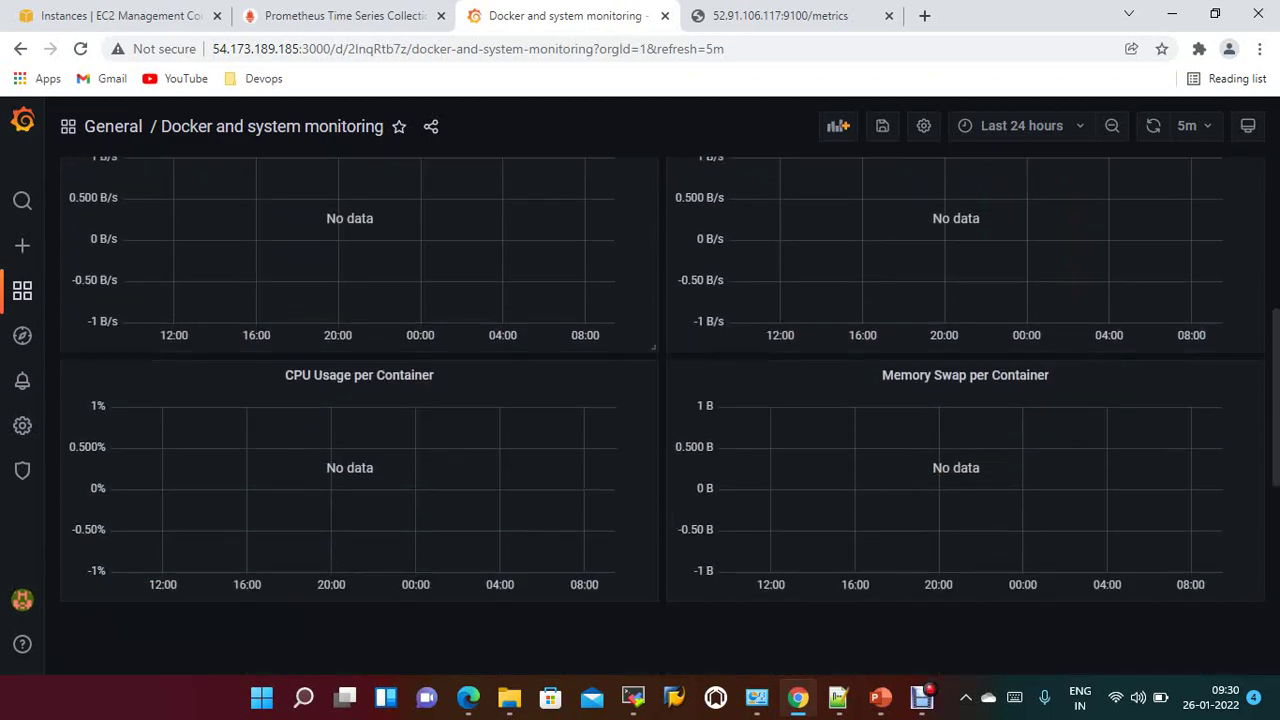
{"action": "scroll", "coordinate": [440, 340], "scroll_direction": "up", "scroll_amount": 4}
{"action": "scroll", "coordinate": [440, 345], "scroll_direction": "up", "scroll_amount": 3}
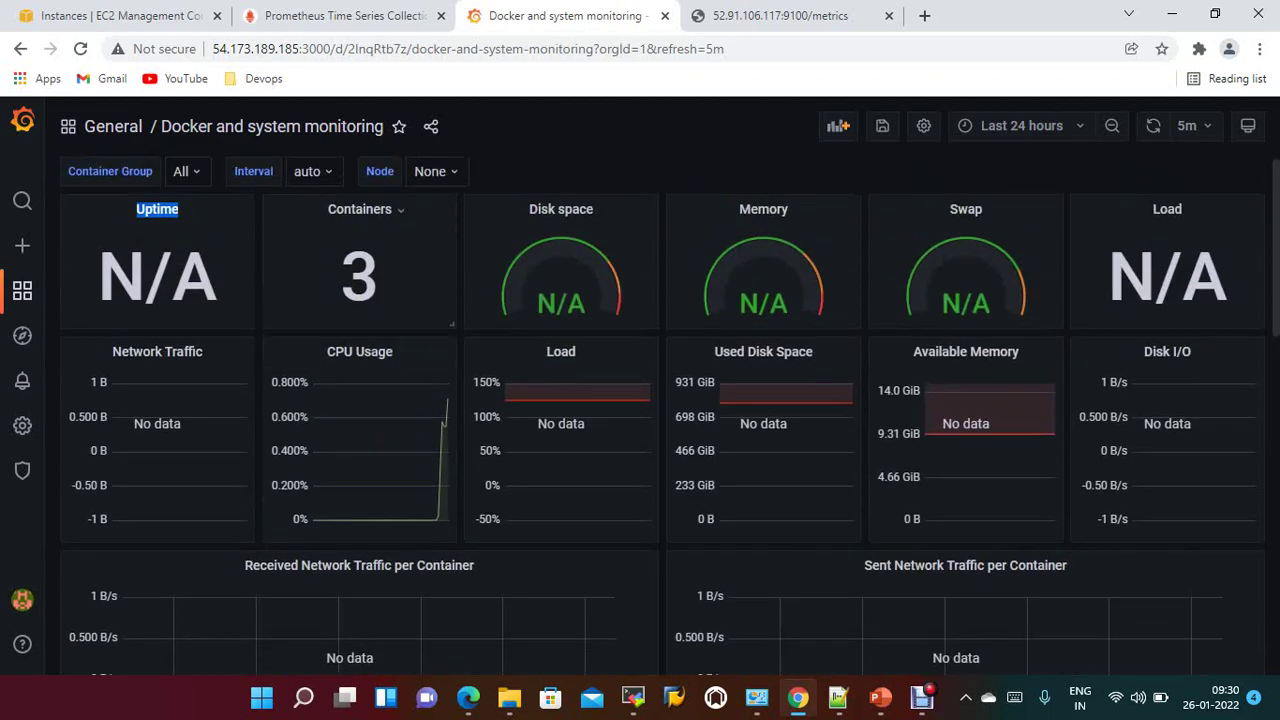
{"action": "left_click", "coordinate": [360, 209]}
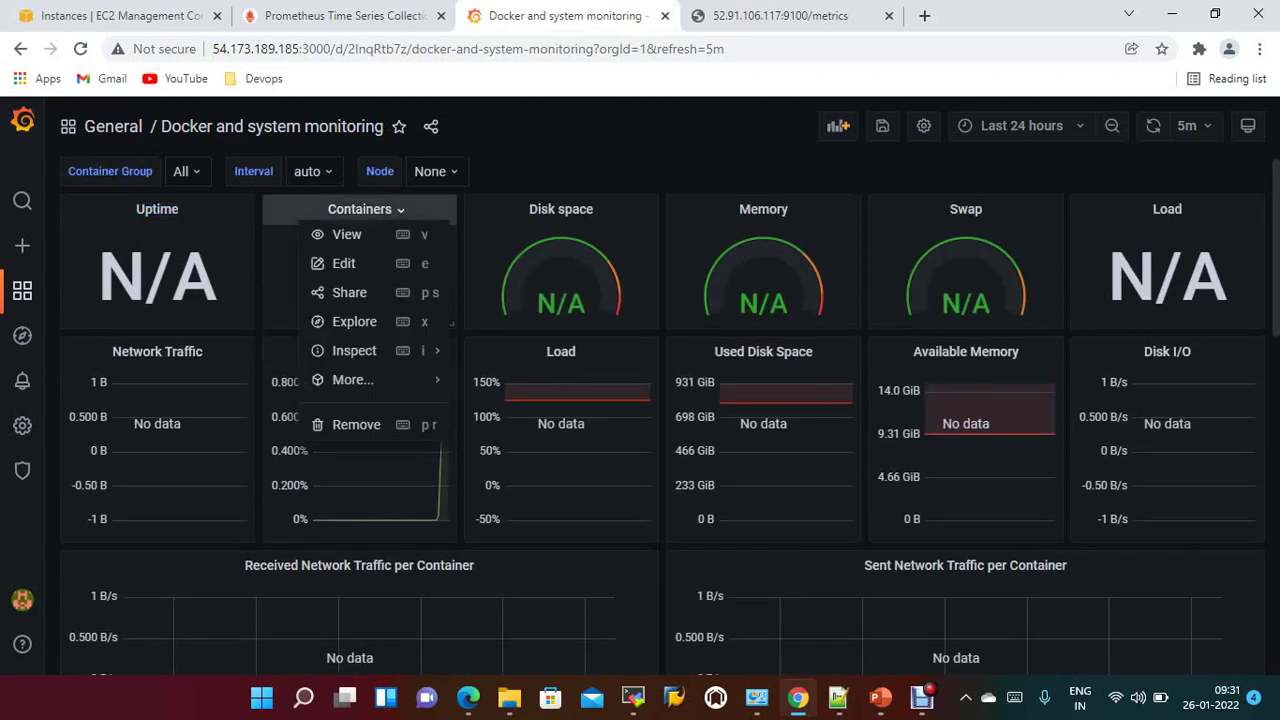
{"action": "key", "text": "Escape"}
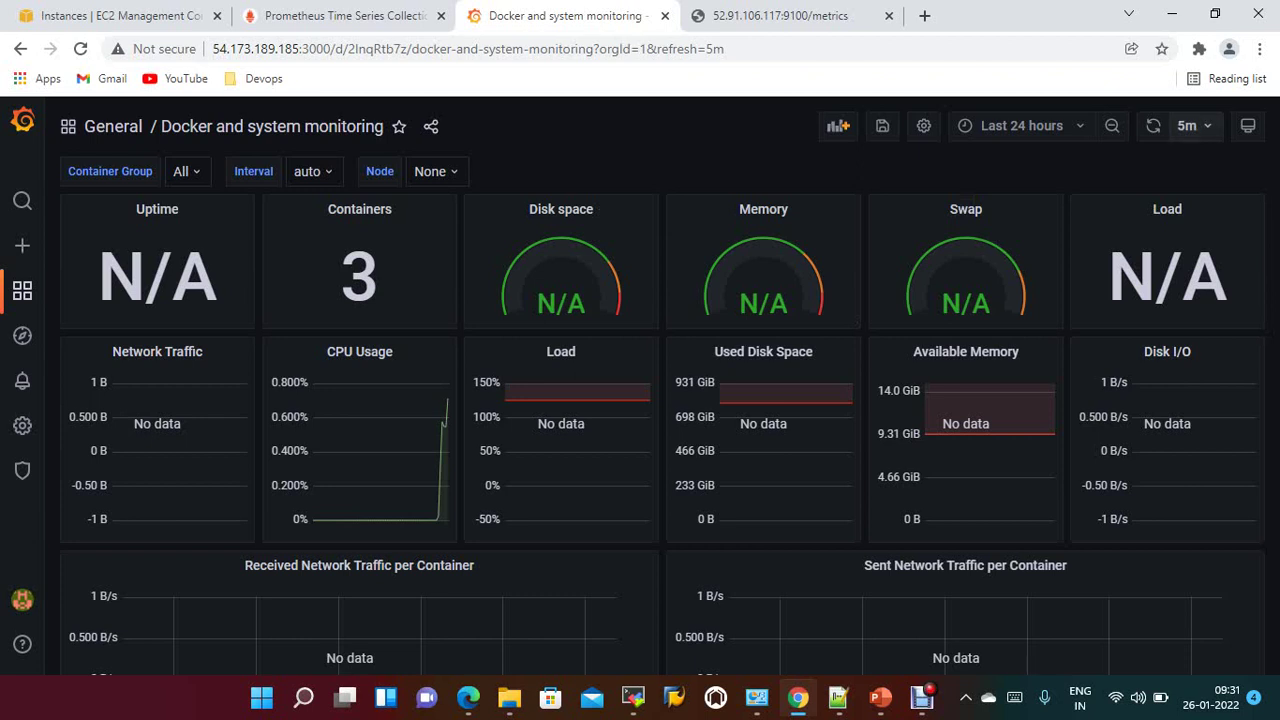
- Set the dashboard auto-refresh interval to 5 seconds
{"action": "left_click", "coordinate": [1190, 125]}
{"action": "left_click", "coordinate": [1193, 184]}
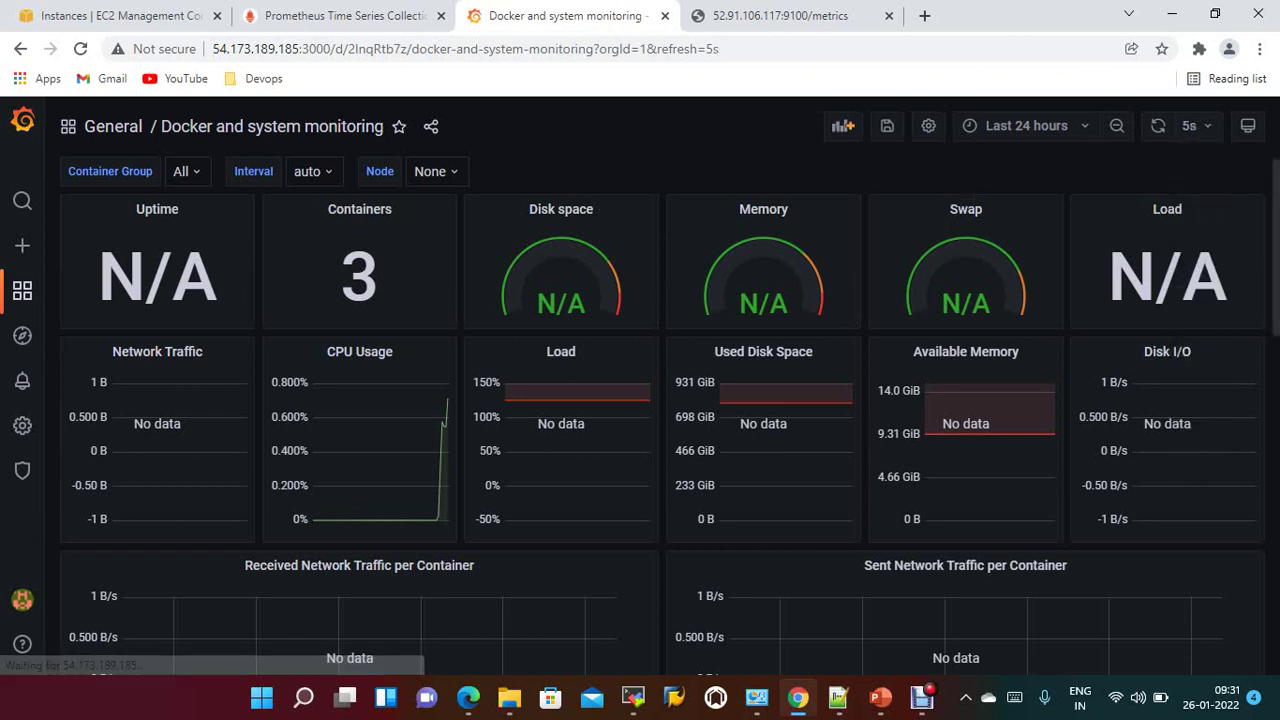
{"action": "left_click", "coordinate": [1190, 125]}
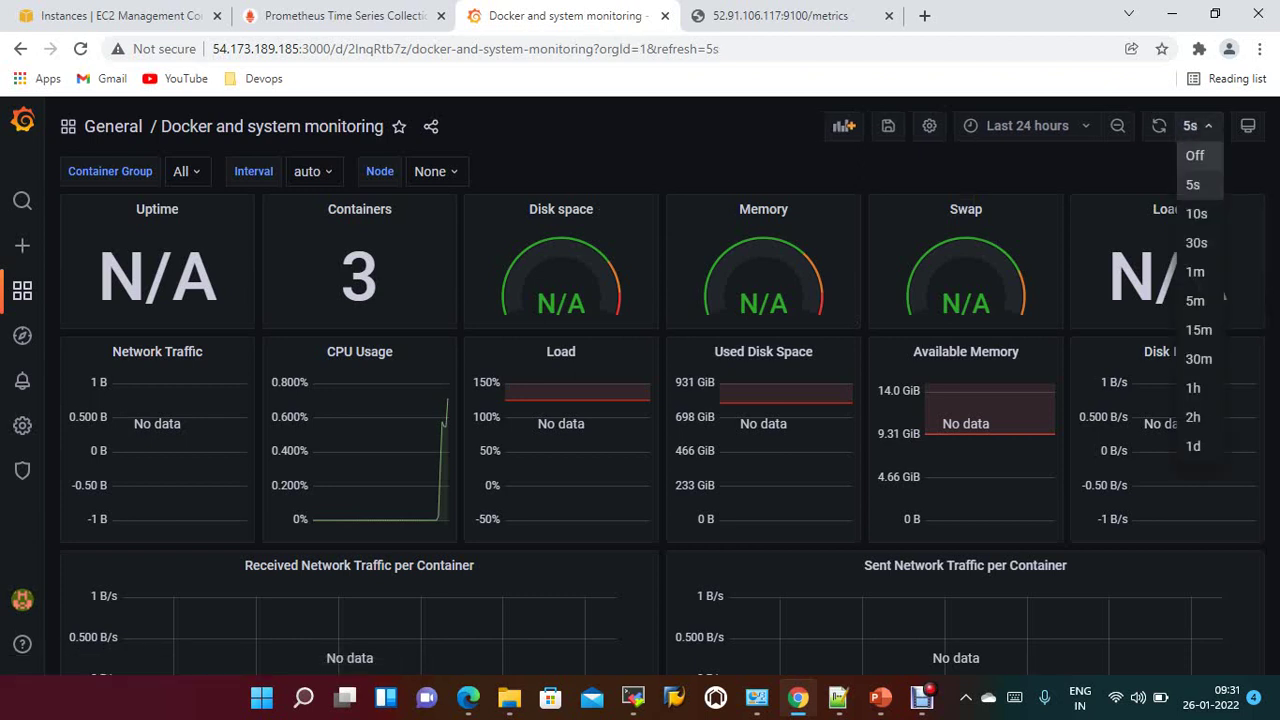
- Set the time range to the last 5 minutes and scroll through the container panels
{"action": "left_click", "coordinate": [1027, 125]}
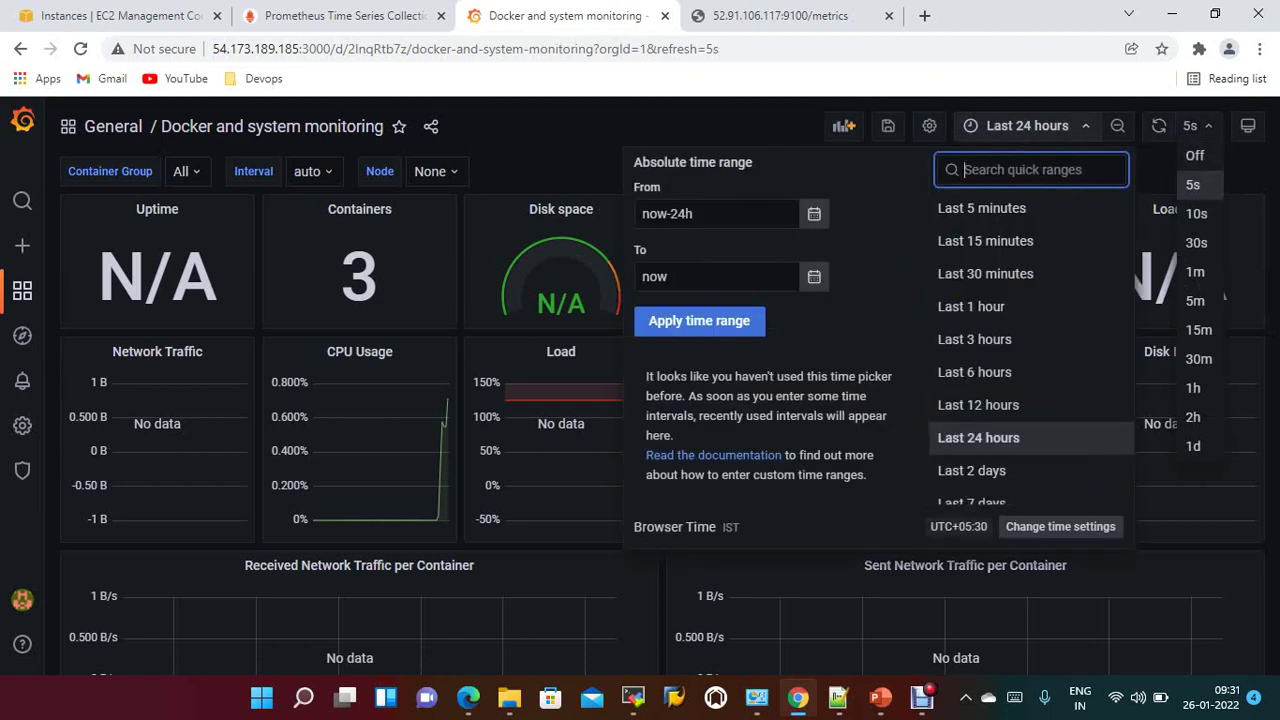
{"action": "left_click", "coordinate": [981, 208]}
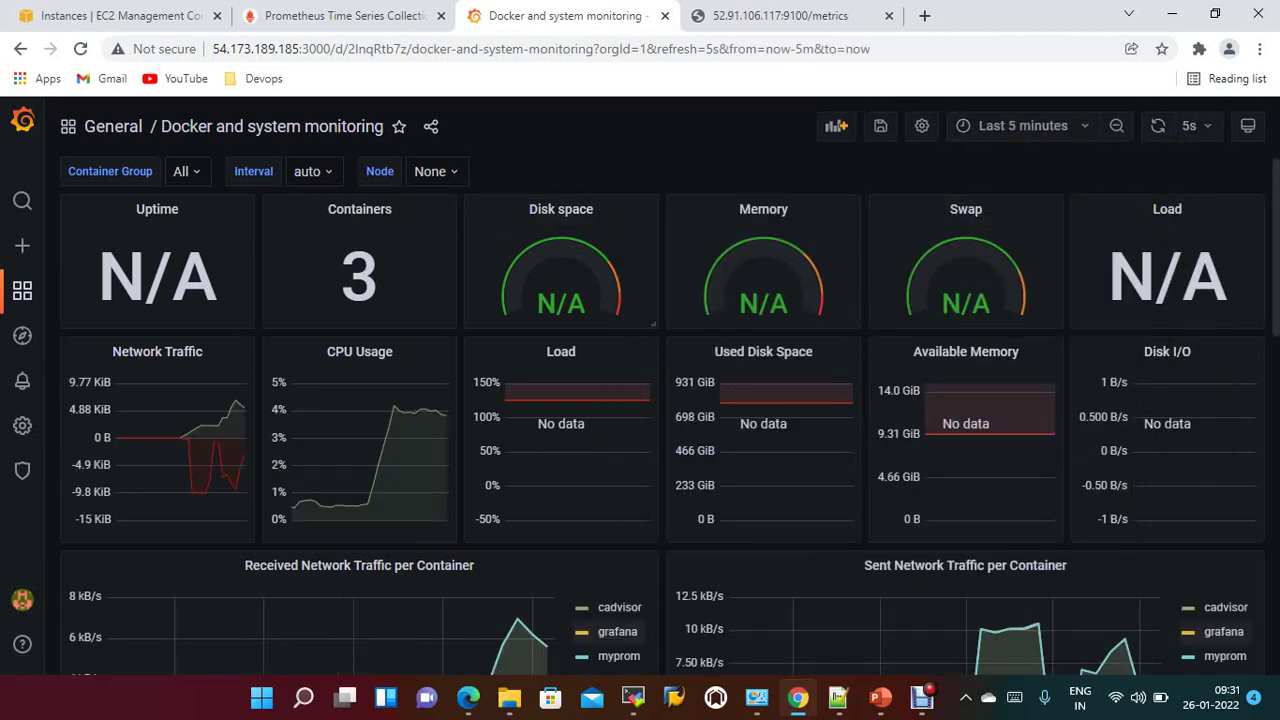
{"action": "scroll", "coordinate": [450, 560], "scroll_direction": "down", "scroll_amount": 1}
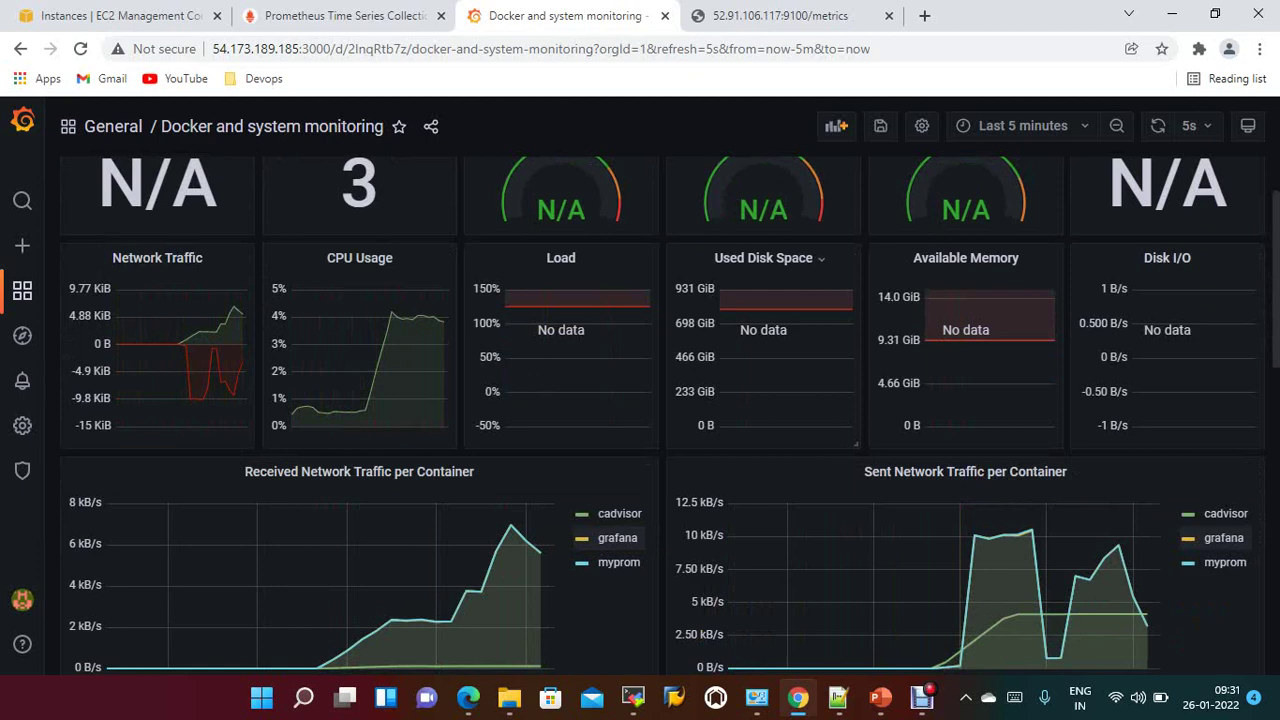
{"action": "scroll", "coordinate": [716, 392], "scroll_direction": "down", "scroll_amount": 3}
{"action": "scroll", "coordinate": [716, 392], "scroll_direction": "up", "scroll_amount": 4}
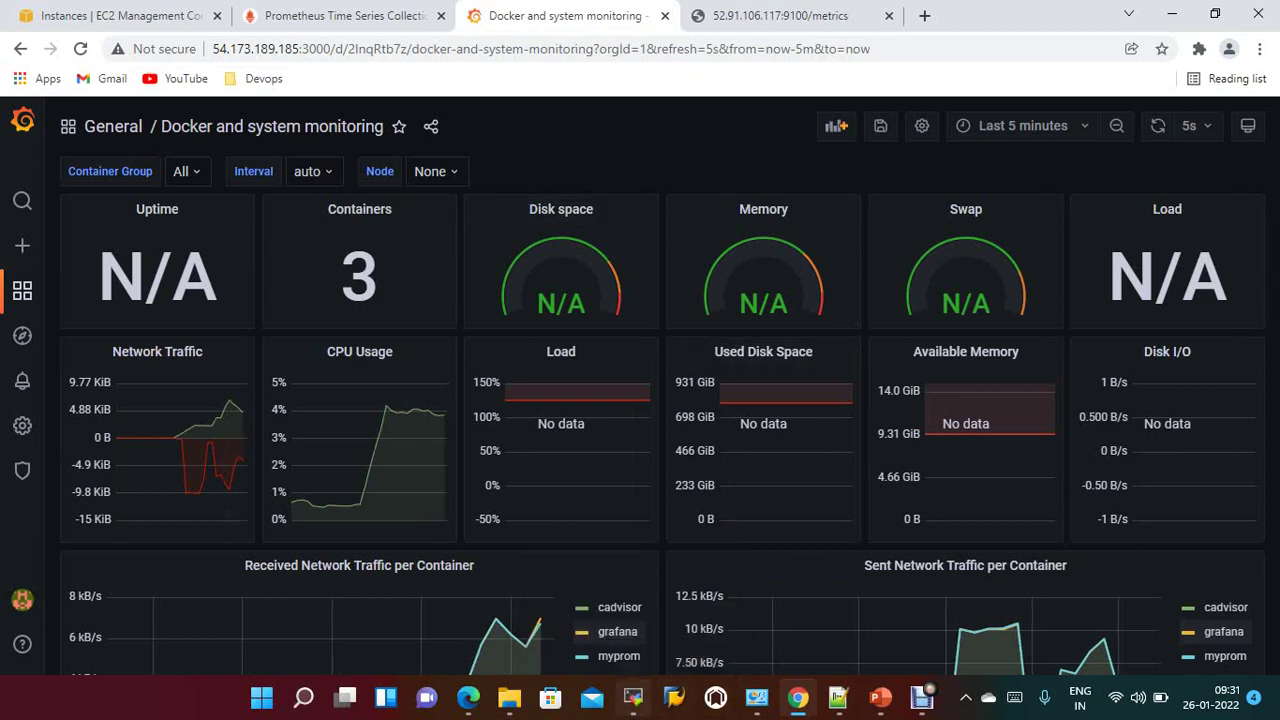
- Stop following the Prometheus logs and list the running cadvisor, grafana and myprom containers
{"action": "left_click", "coordinate": [633, 697]}
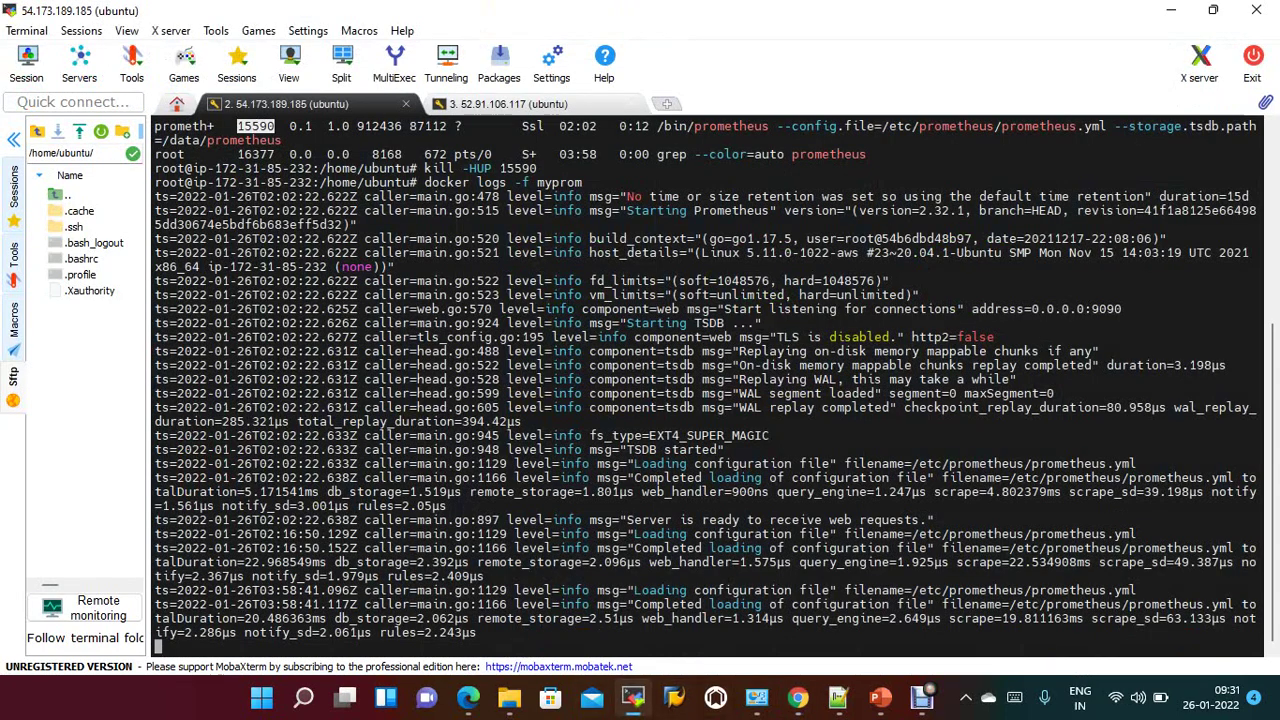
{"action": "key", "text": "ctrl+c"}
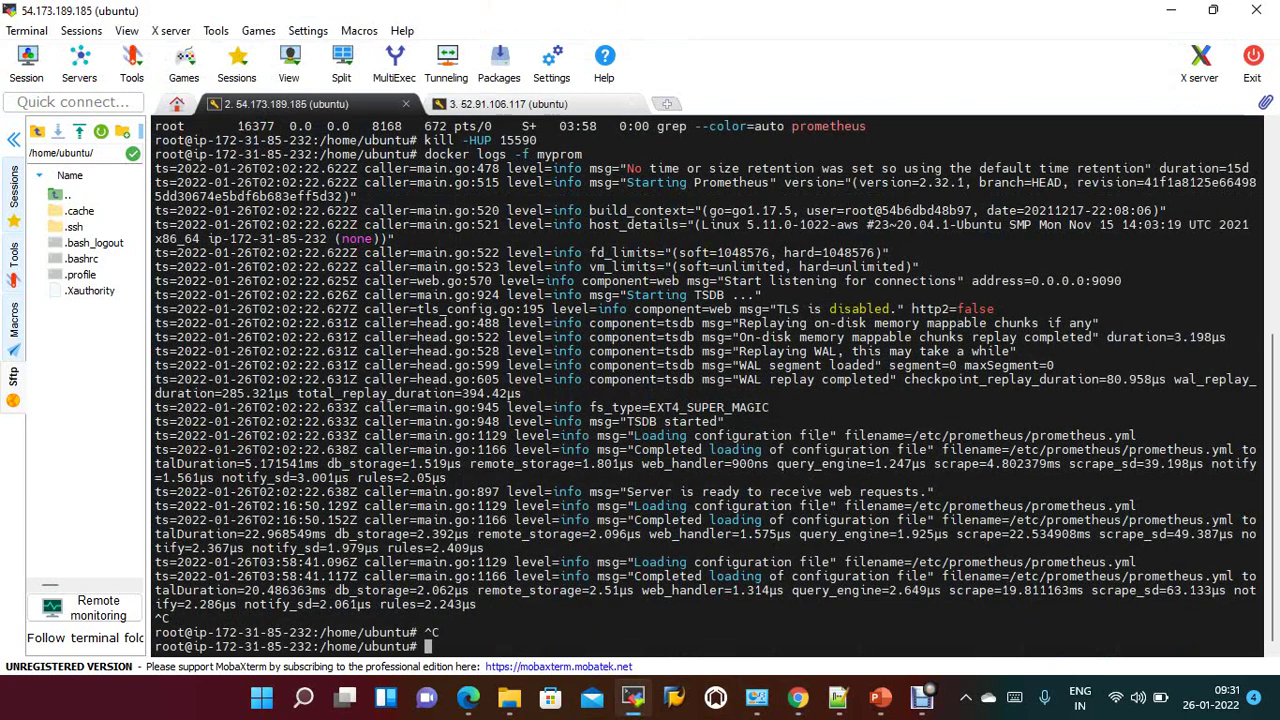
{"action": "type", "text": "my"}
{"action": "key", "text": "BackSpace"}
{"action": "key", "text": "BackSpace"}
{"action": "type", "text": "docke"}
{"action": "type", "text": "r ps"}
{"action": "key", "text": "Return"}
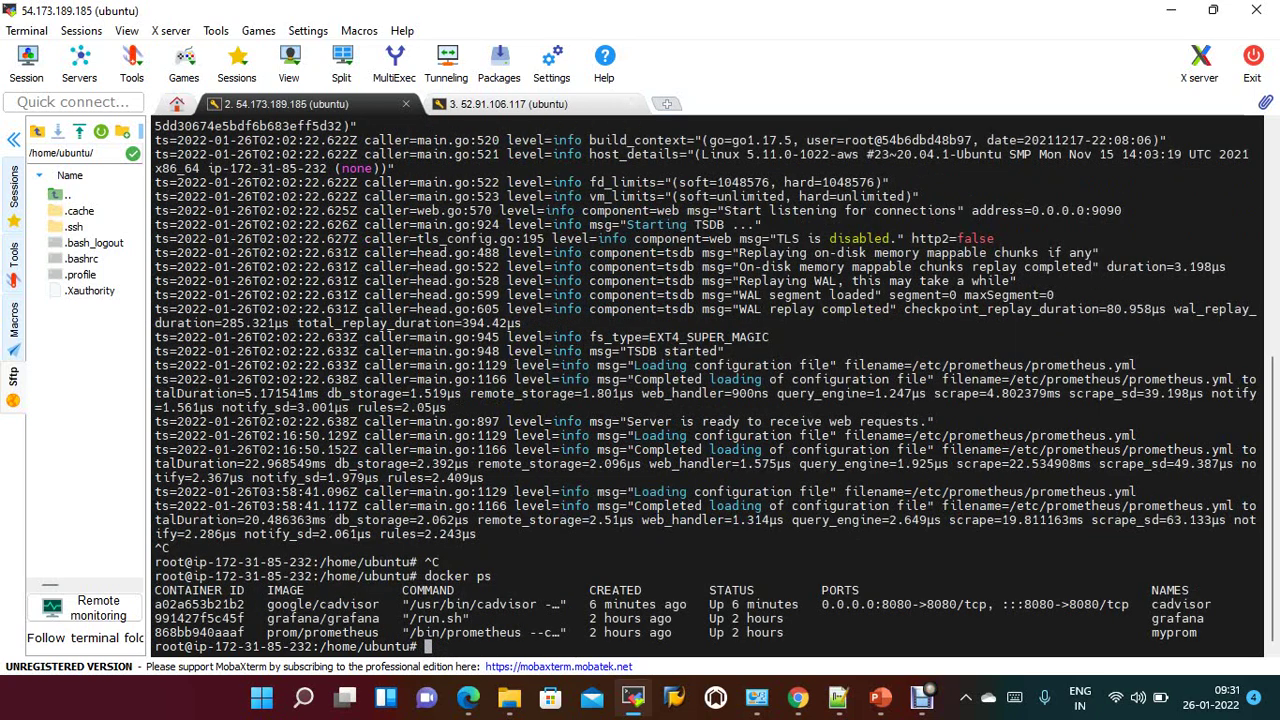
{"action": "left_click", "coordinate": [838, 698]}
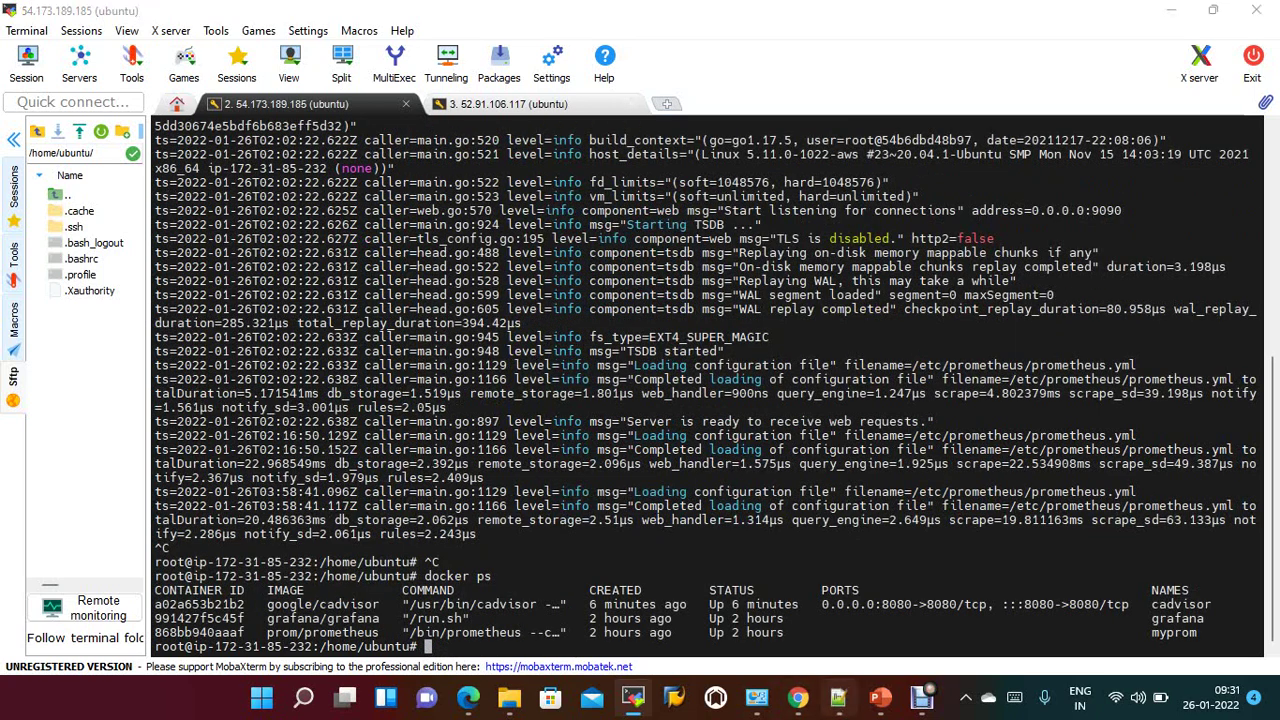
- Copy the 'docker run -itd --name c1 alpine' command from line 118 of promethus.txt
{"action": "scroll", "coordinate": [640, 367], "scroll_direction": "down", "scroll_amount": 1}
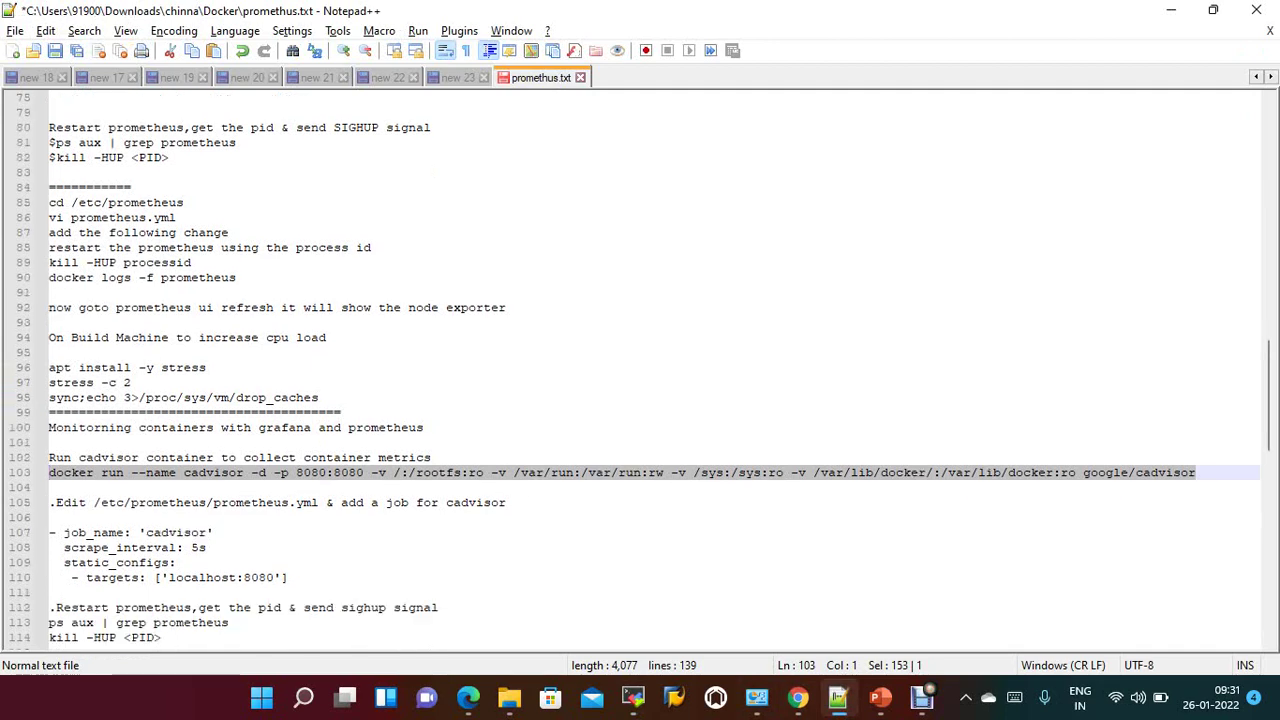
{"action": "scroll", "coordinate": [640, 367], "scroll_direction": "down", "scroll_amount": 3}
{"action": "scroll", "coordinate": [640, 367], "scroll_direction": "down", "scroll_amount": 1}
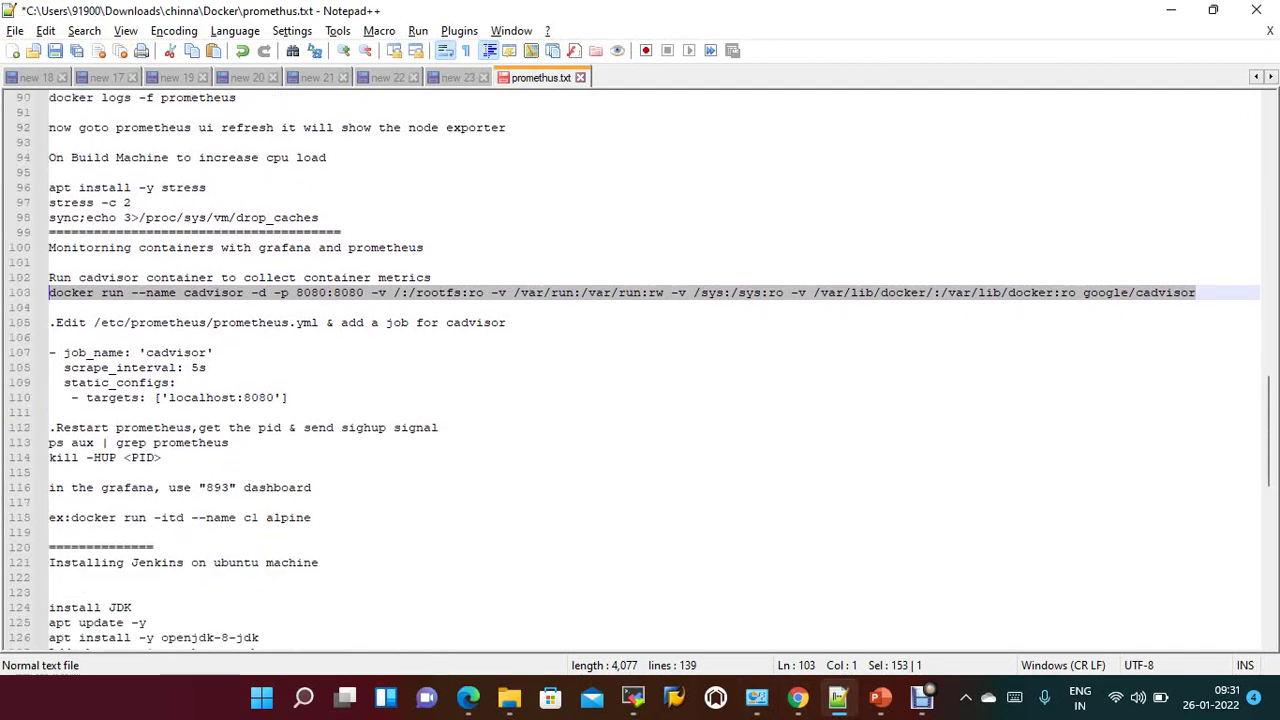
{"action": "scroll", "coordinate": [640, 367], "scroll_direction": "down", "scroll_amount": 2}
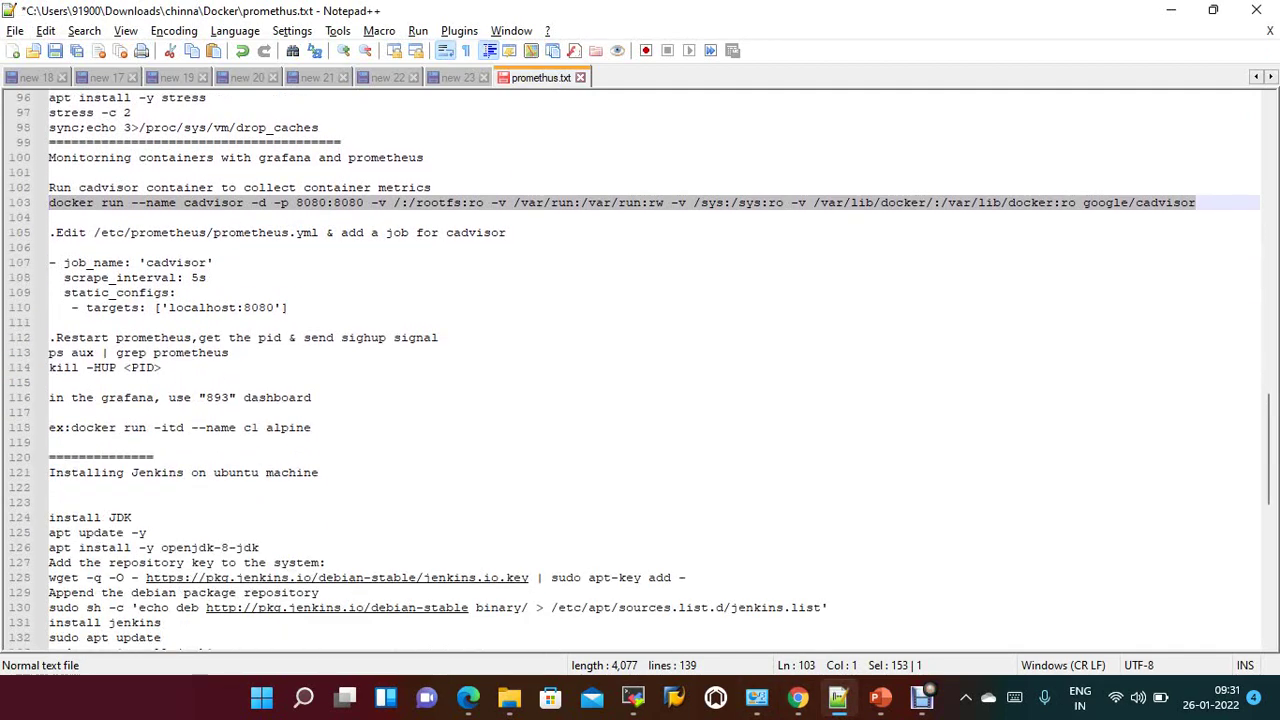
{"action": "left_click_drag", "start_coordinate": [71, 427], "coordinate": [311, 427]}
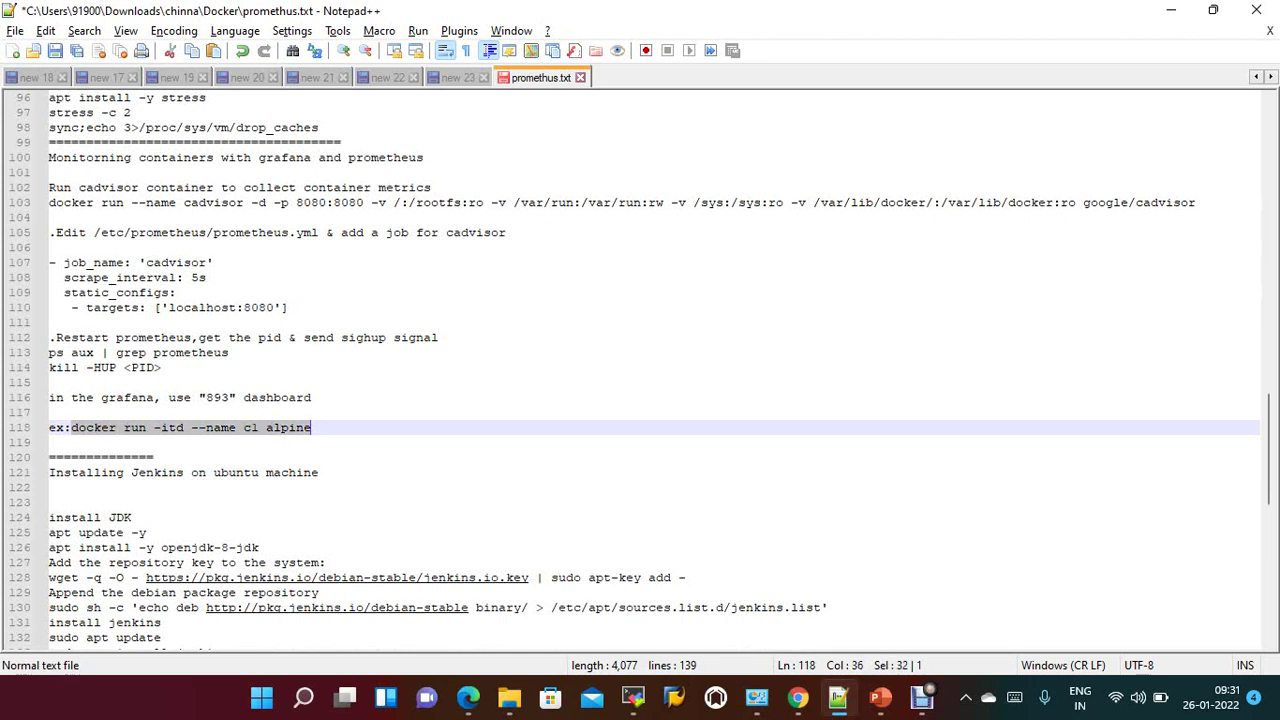
{"action": "key", "text": "alt+Tab"}
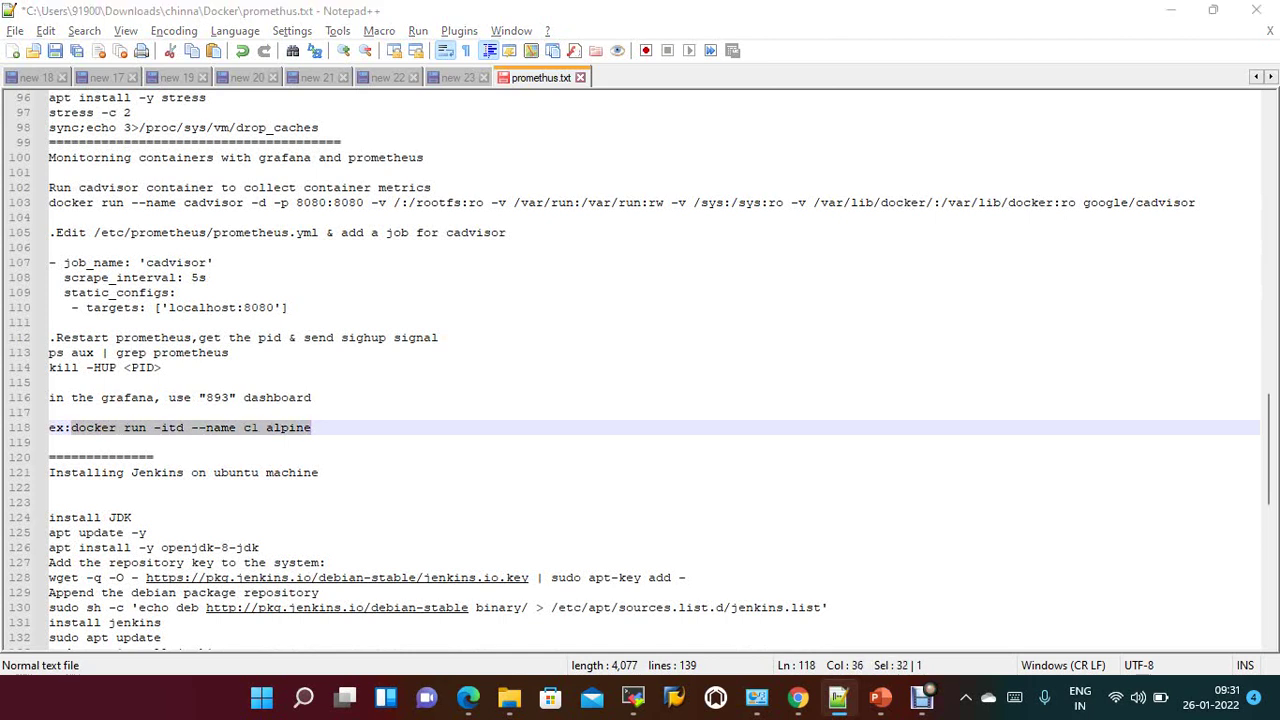
- Run 'docker run -itd --name c1 alpine' and confirm c1 appears in docker ps
{"action": "right_click", "coordinate": [652, 164]}
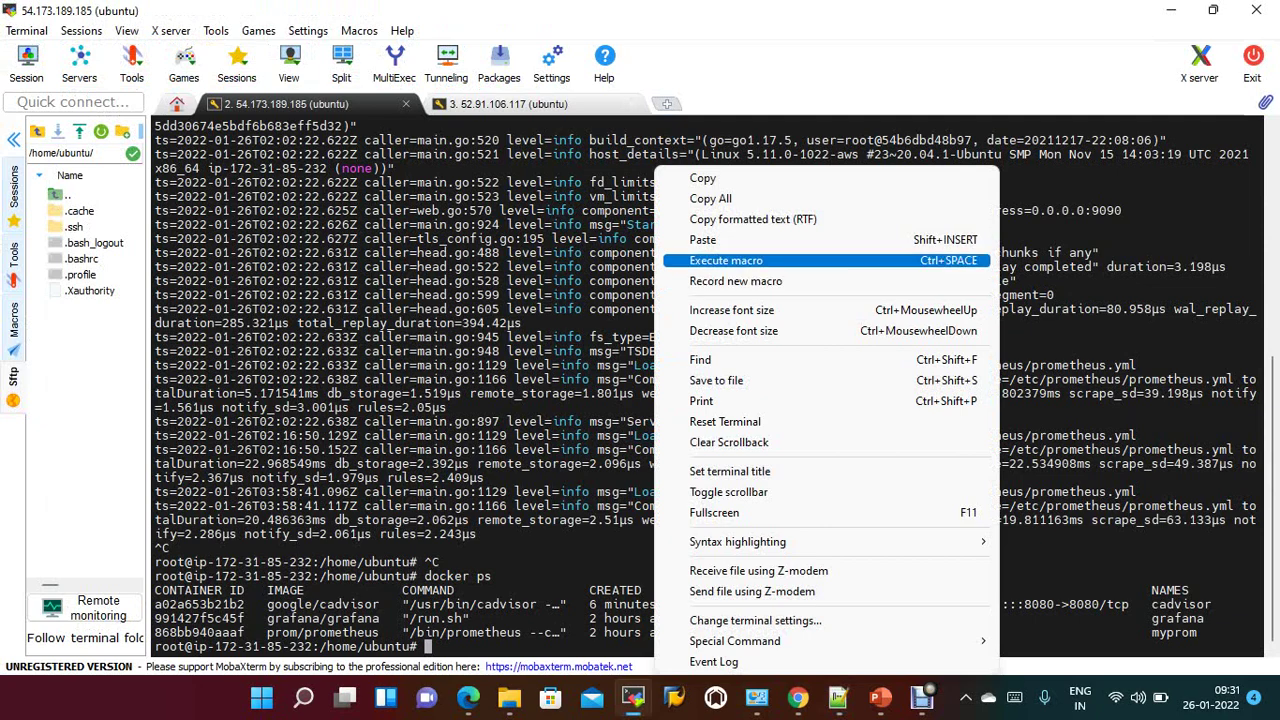
{"action": "left_click", "coordinate": [700, 240]}
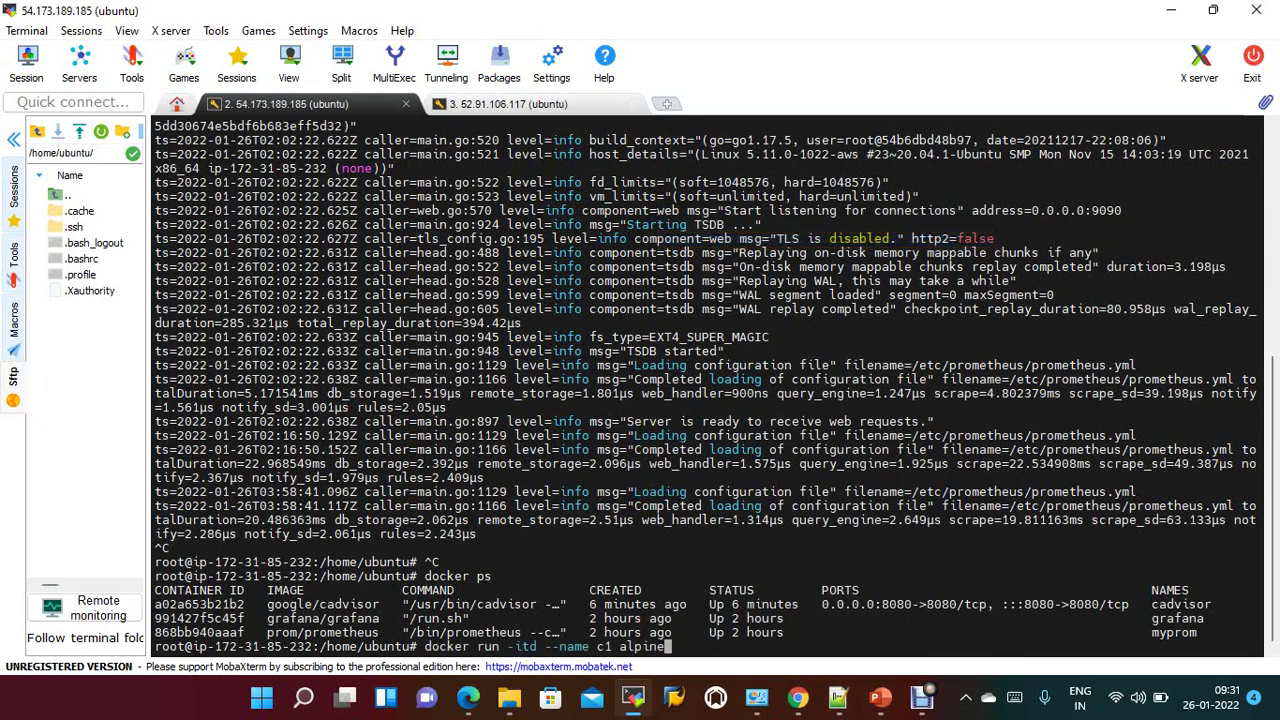
{"action": "key", "text": "Return"}
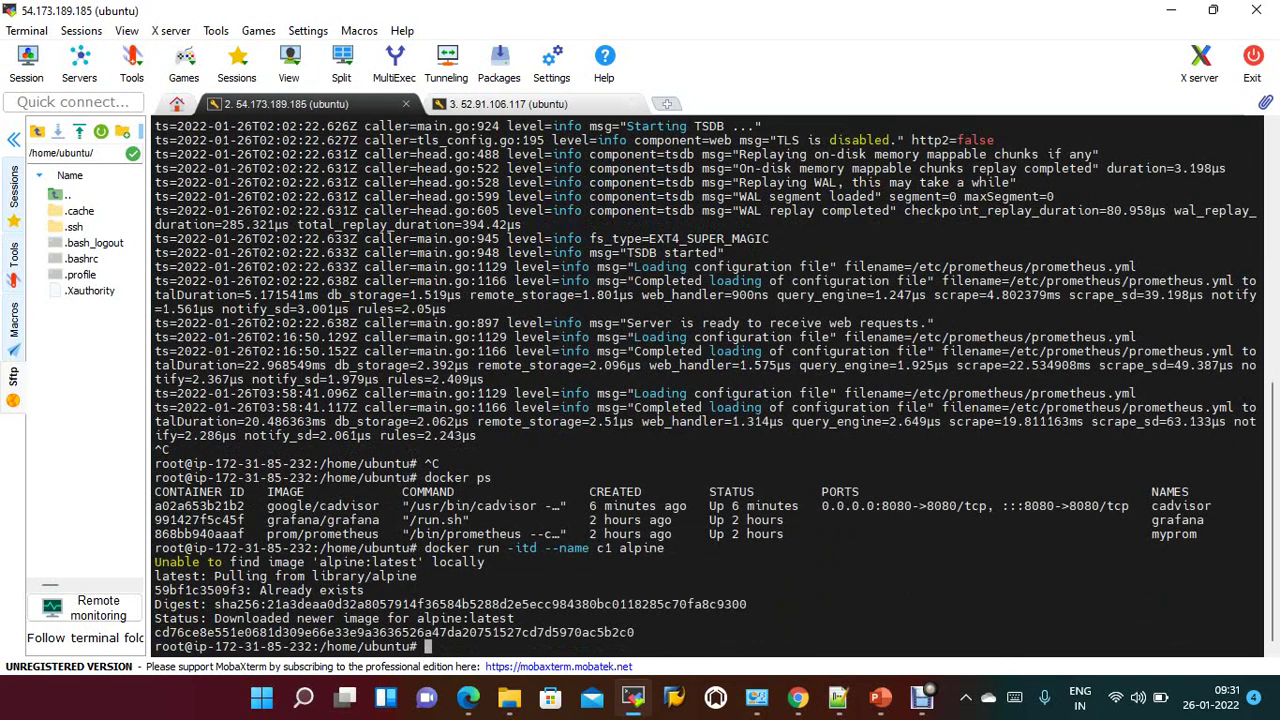
{"action": "type", "text": "docker ps"}
{"action": "key", "text": "Return"}
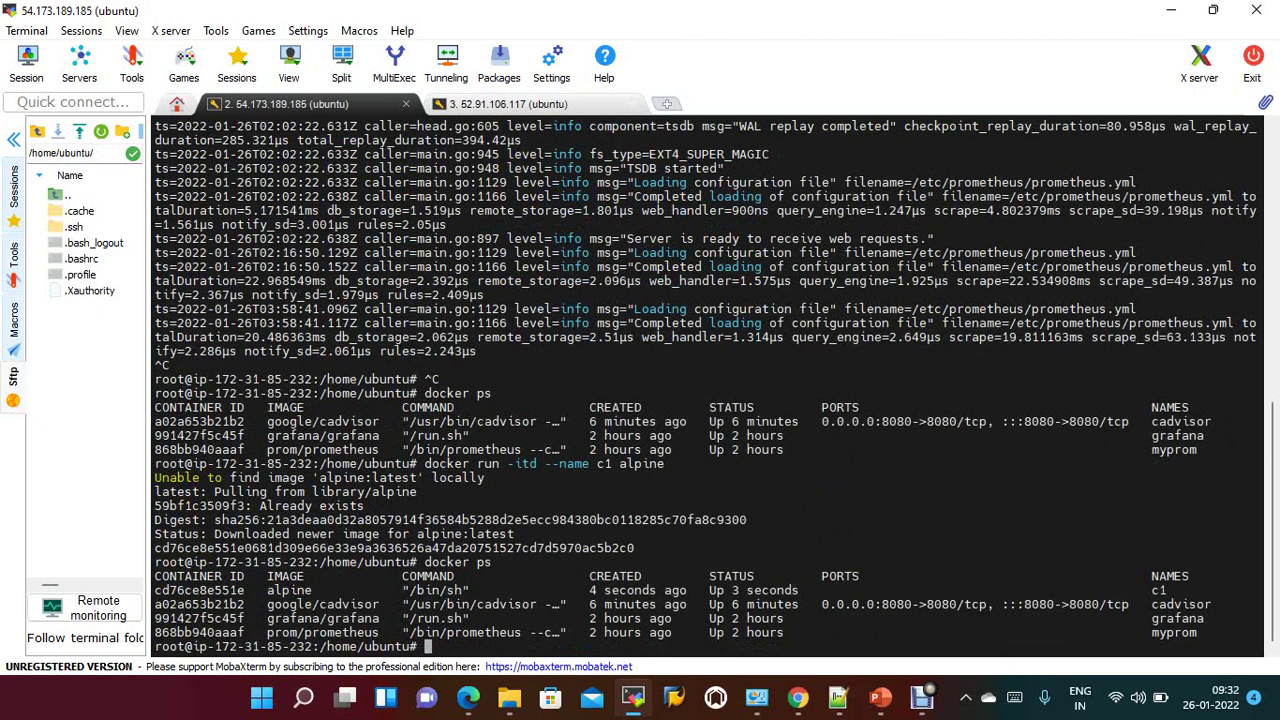
{"action": "double_click", "coordinate": [289, 590]}
{"action": "key", "text": "alt+Tab"}
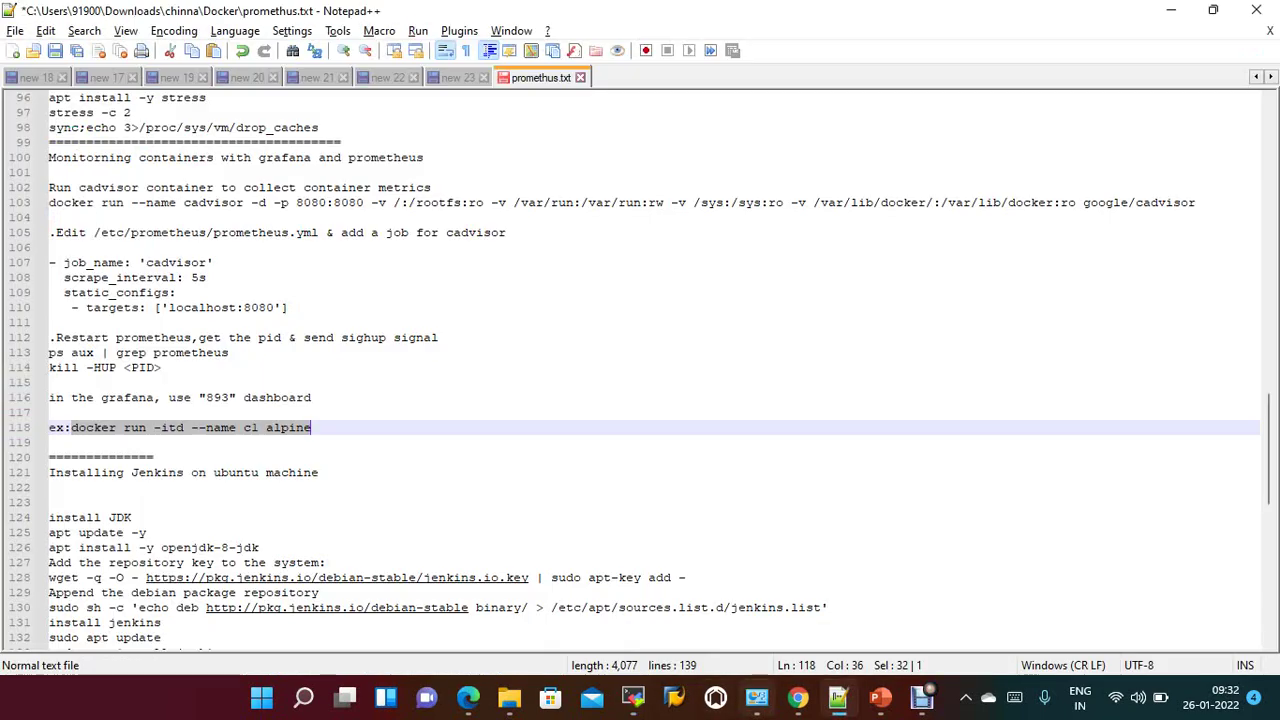
- Isolate the cadvisor, grafana and myprom series in turn in the received-traffic panel
{"action": "left_click", "coordinate": [797, 697]}
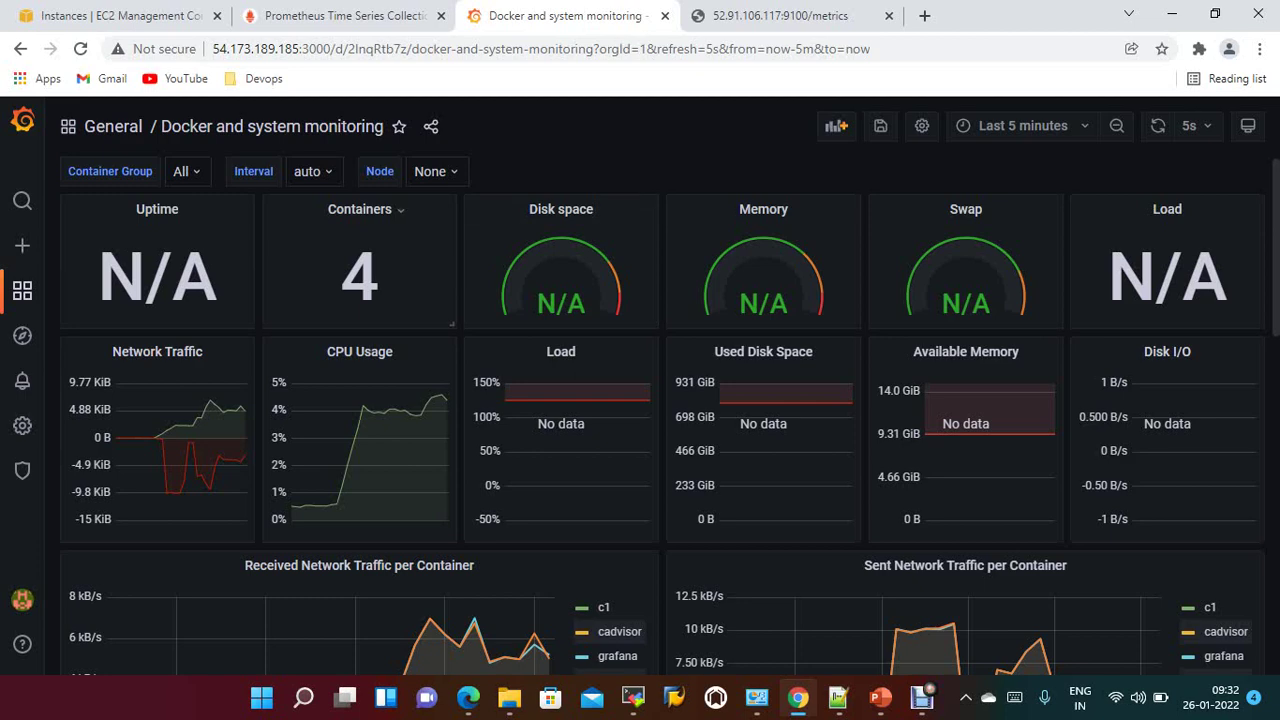
{"action": "scroll", "coordinate": [400, 450], "scroll_direction": "down", "scroll_amount": 2}
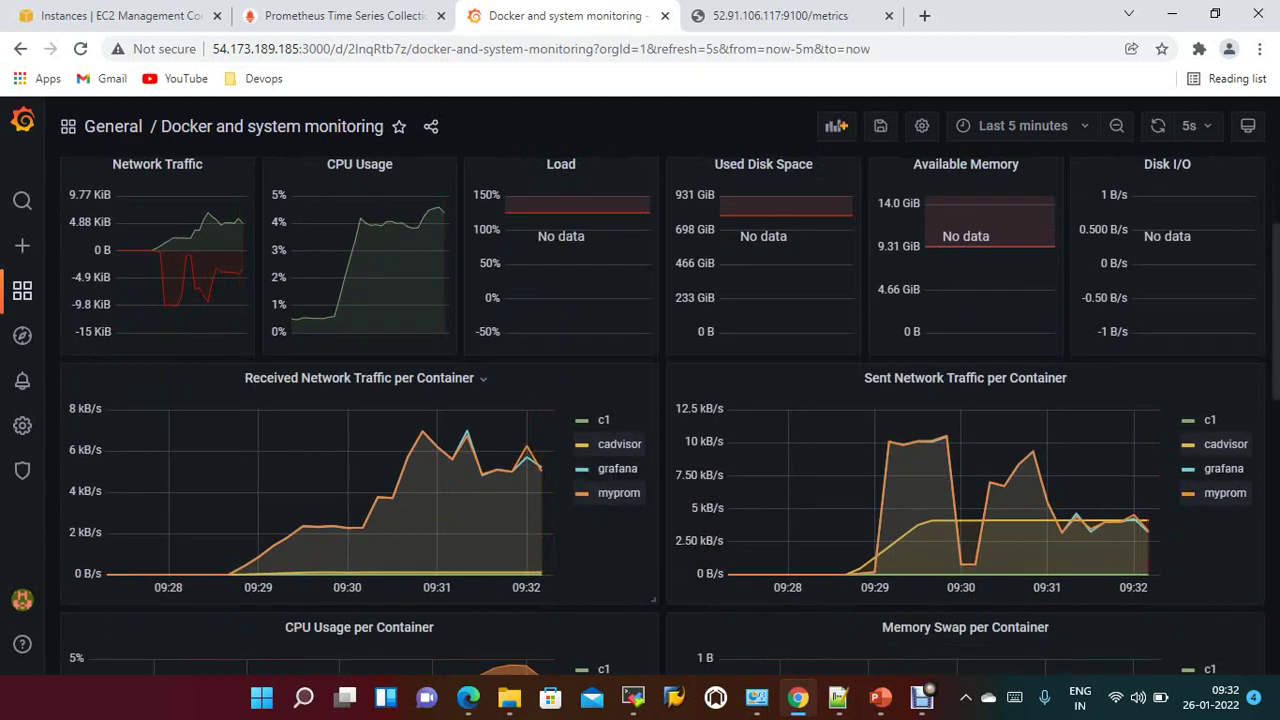
{"action": "left_click", "coordinate": [620, 444]}
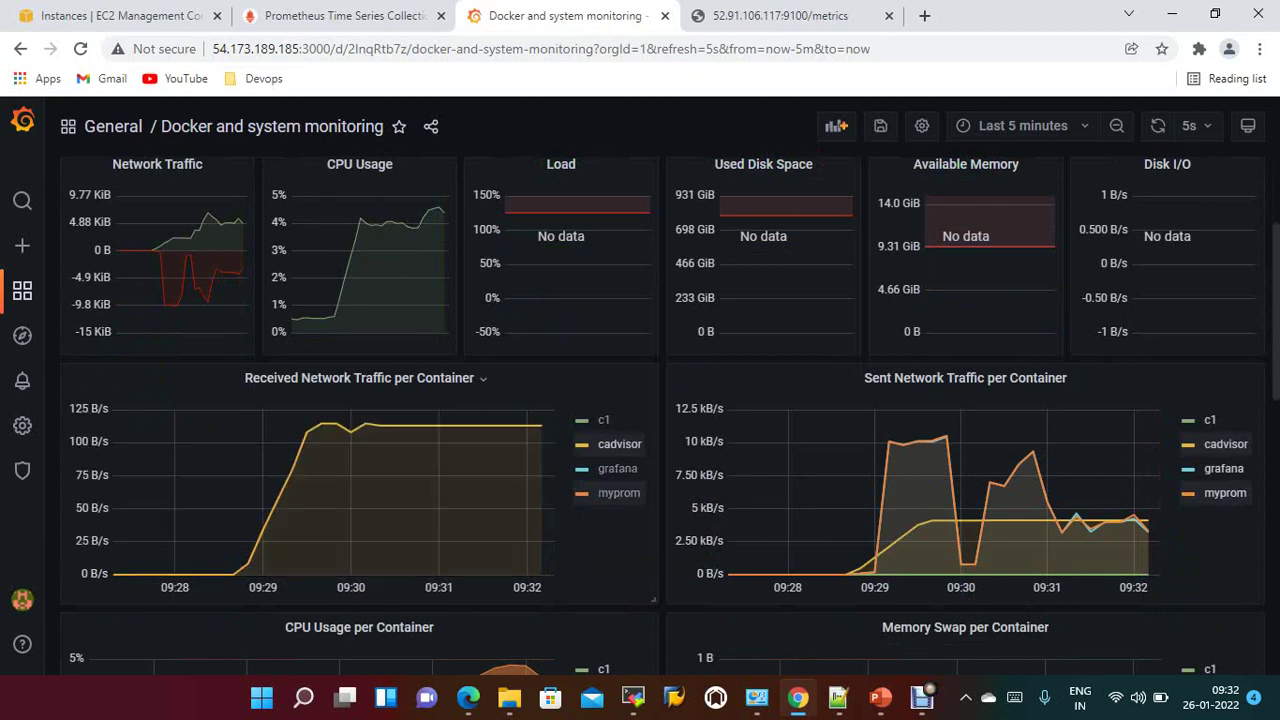
{"action": "left_click", "coordinate": [617, 468]}
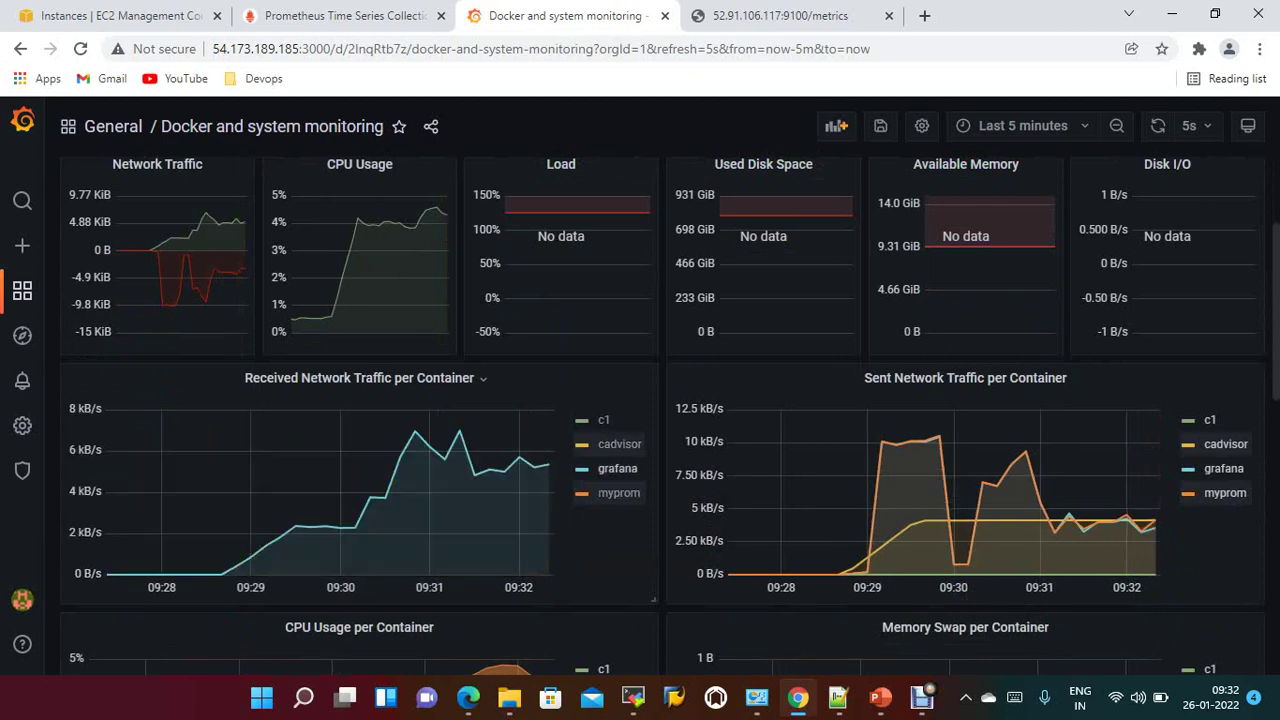
{"action": "left_click", "coordinate": [618, 492]}
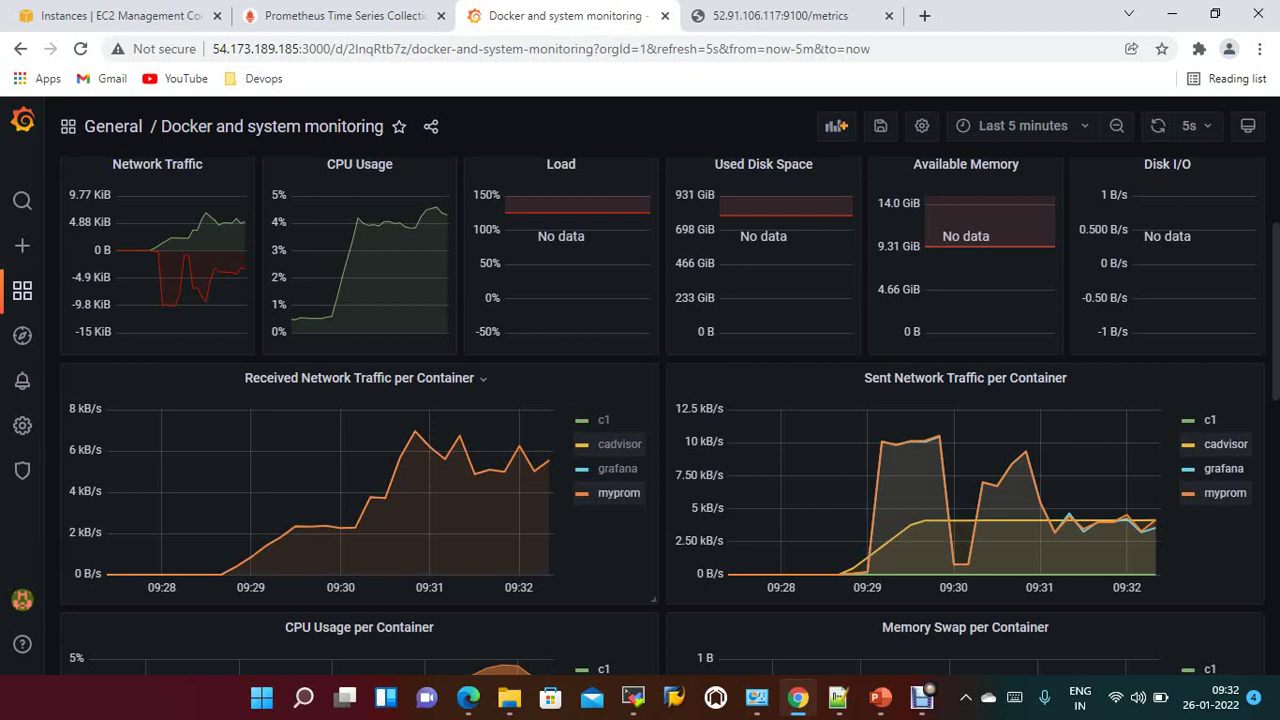
- Check the memory tables, where c1 uses about 450.56 kB
{"action": "scroll", "coordinate": [729, 451], "scroll_direction": "down", "scroll_amount": 3}
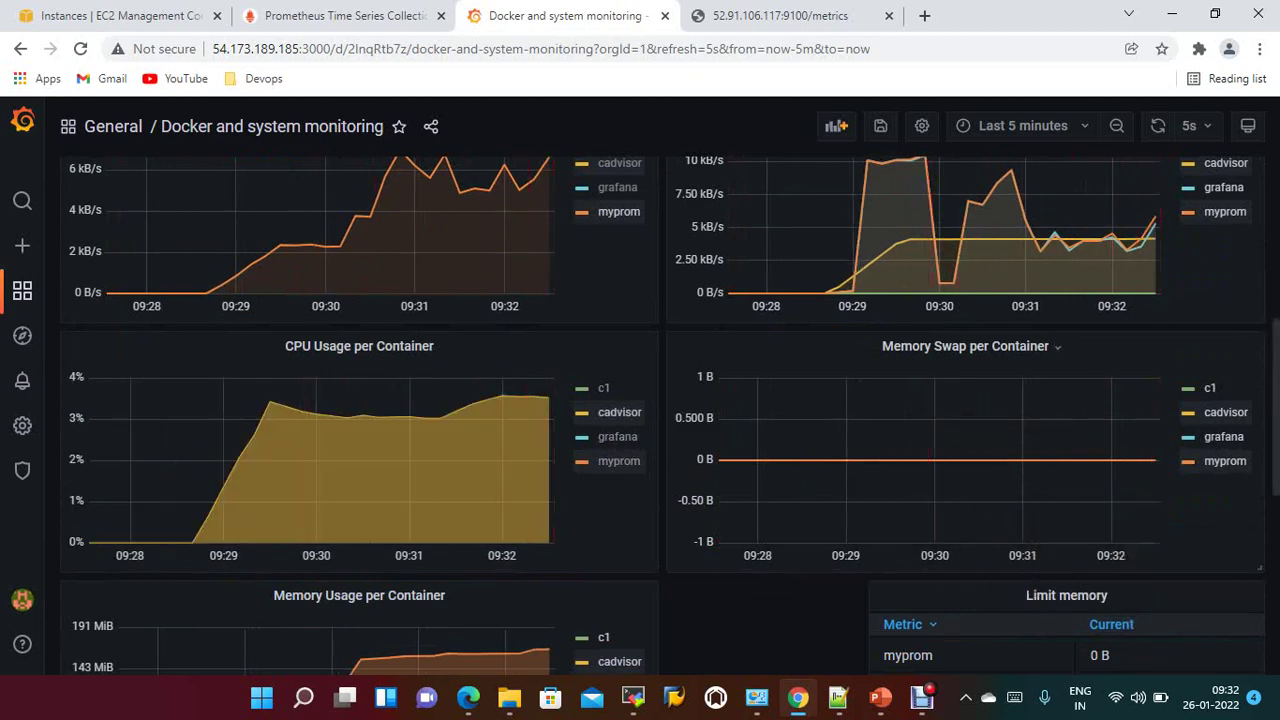
{"action": "scroll", "coordinate": [1100, 462], "scroll_direction": "down", "scroll_amount": 2}
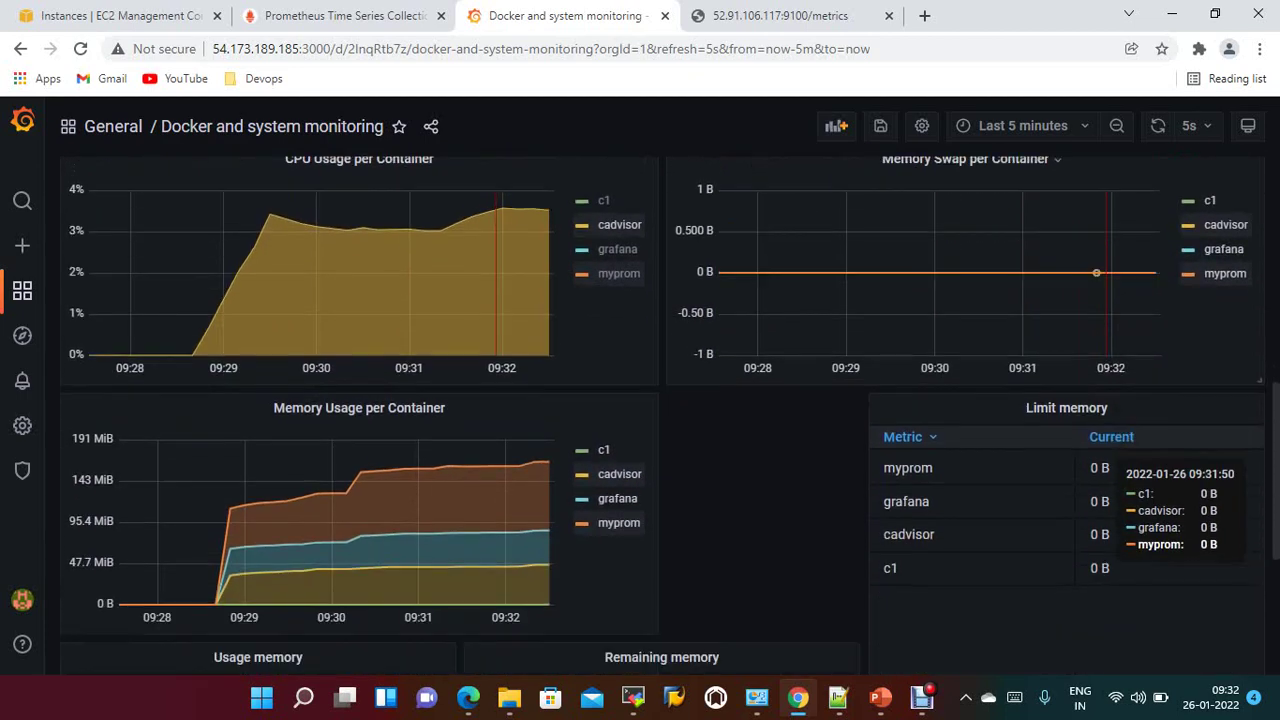
{"action": "scroll", "coordinate": [660, 420], "scroll_direction": "down", "scroll_amount": 1}
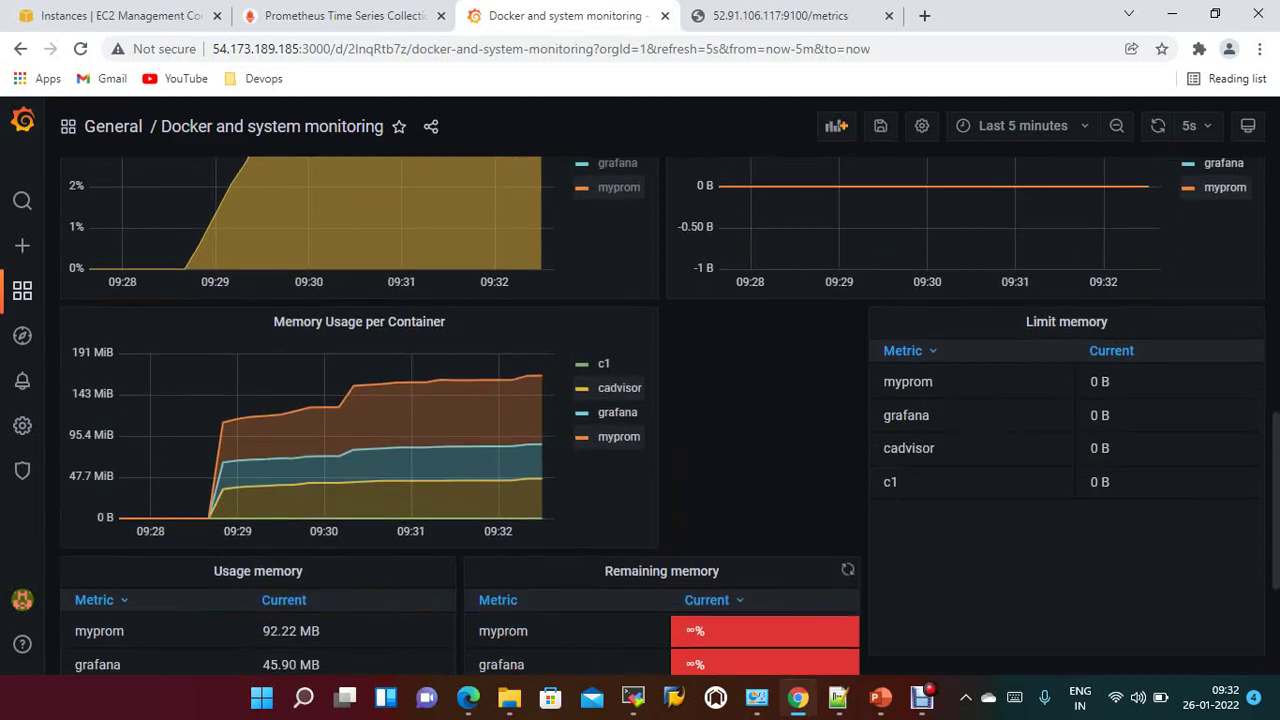
{"action": "scroll", "coordinate": [660, 420], "scroll_direction": "down", "scroll_amount": 2}
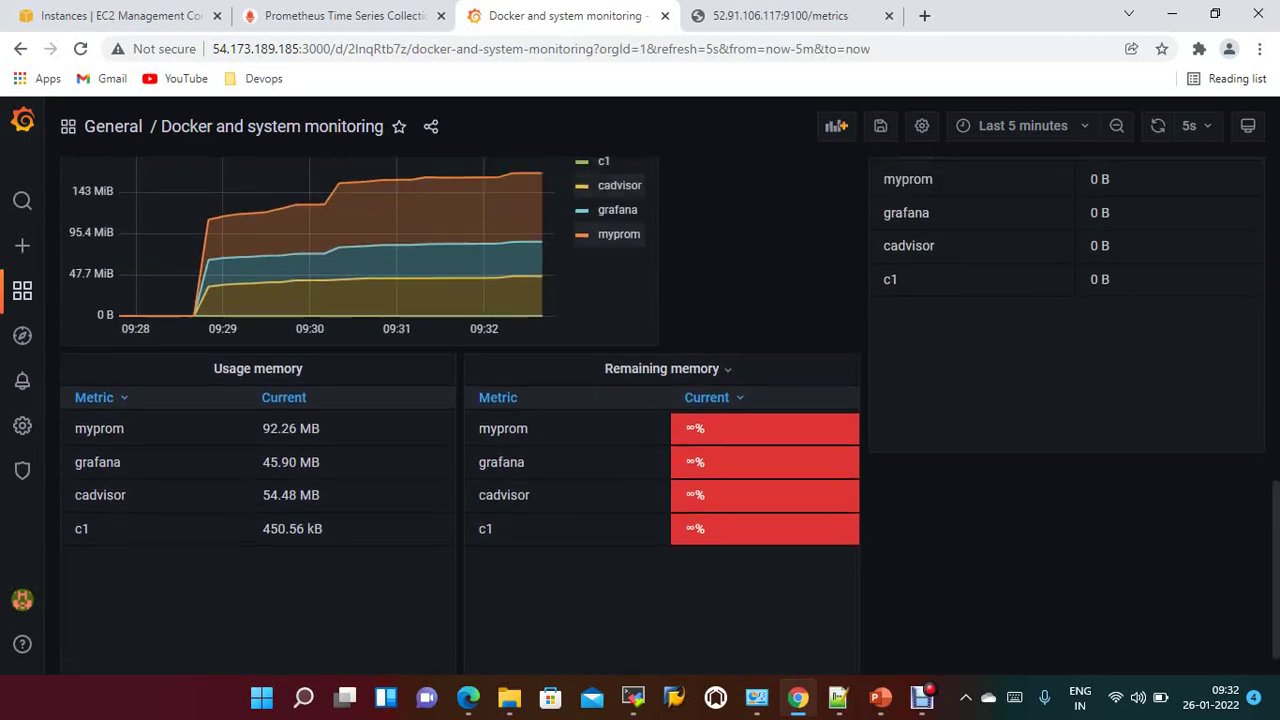
{"action": "scroll", "coordinate": [660, 410], "scroll_direction": "up", "scroll_amount": 4}
{"action": "scroll", "coordinate": [660, 410], "scroll_direction": "up", "scroll_amount": 4}
{"action": "scroll", "coordinate": [660, 410], "scroll_direction": "up", "scroll_amount": 3}
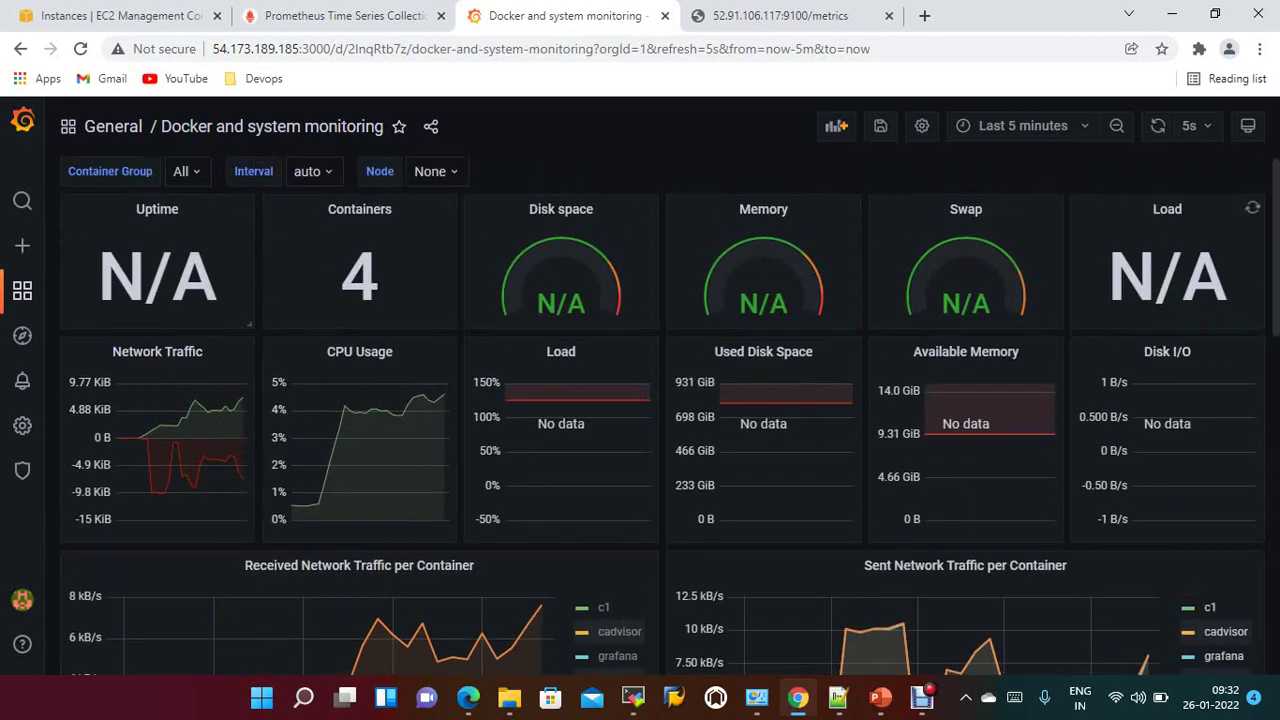